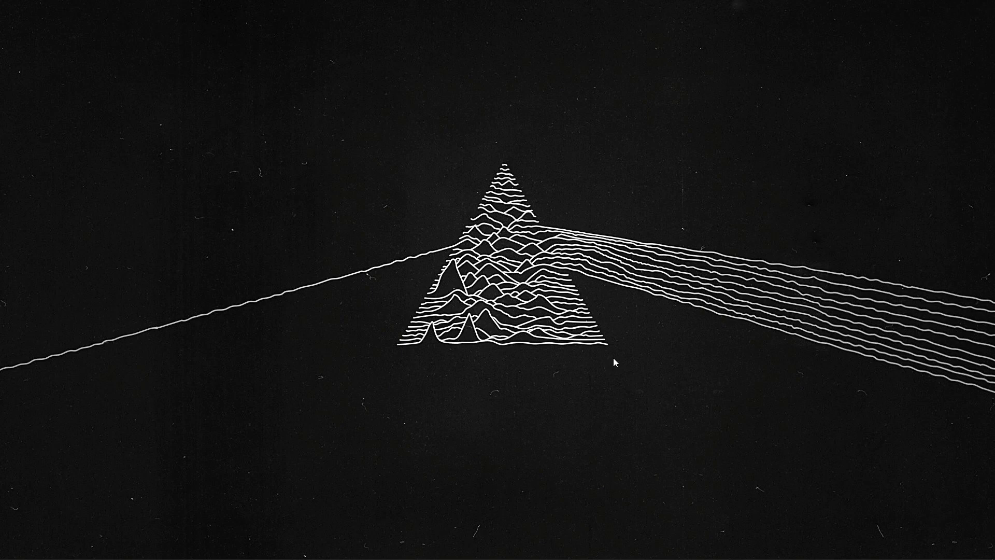
# Step: Create a new white 2600 × 4000 px document and fit it to the window
pyautogui.click(324, 554)
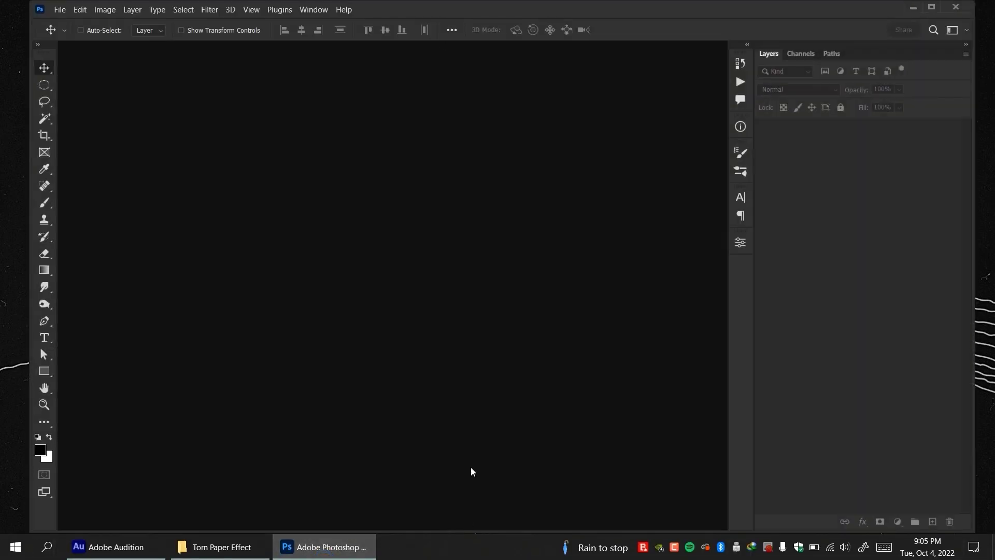
pyautogui.click(60, 10)
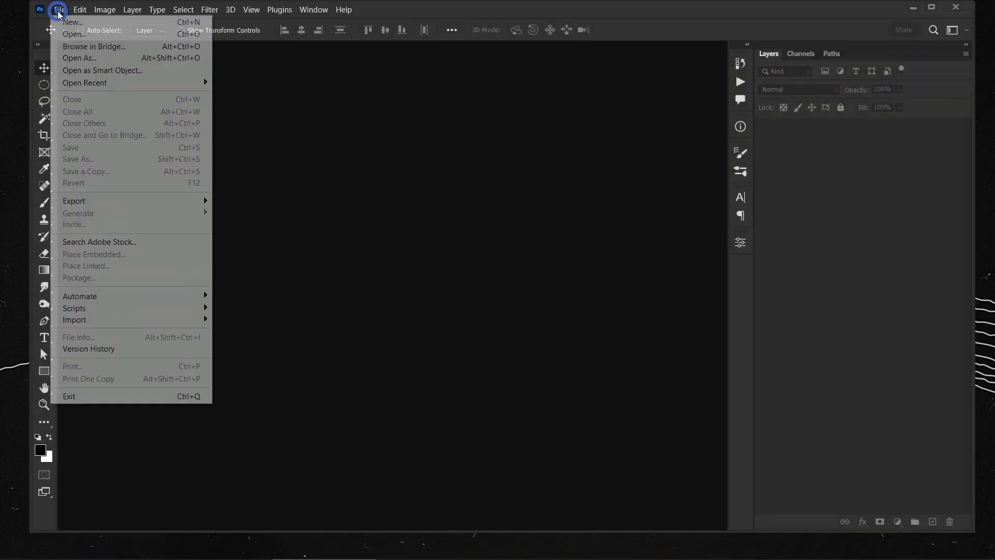
pyautogui.click(65, 20)
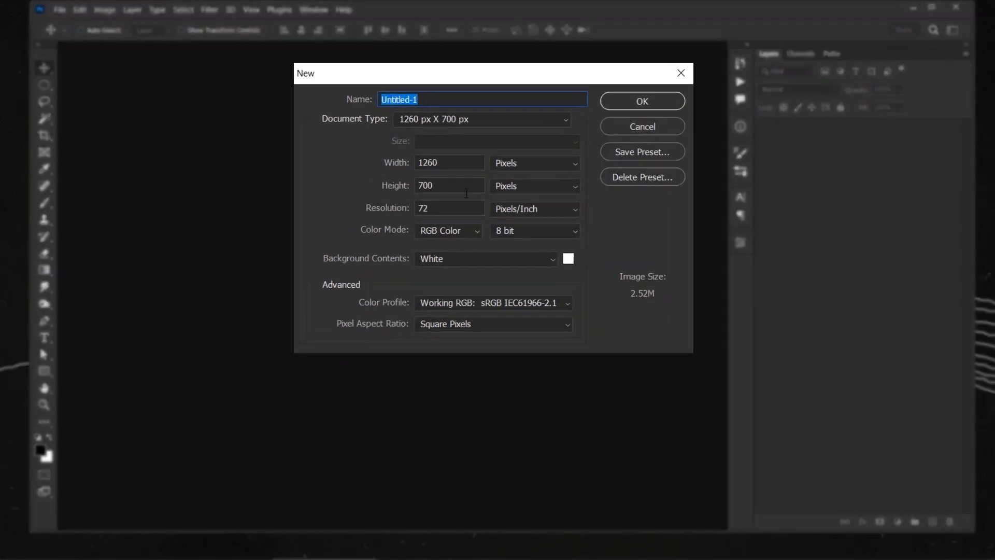
pyautogui.doubleClick(457, 161)
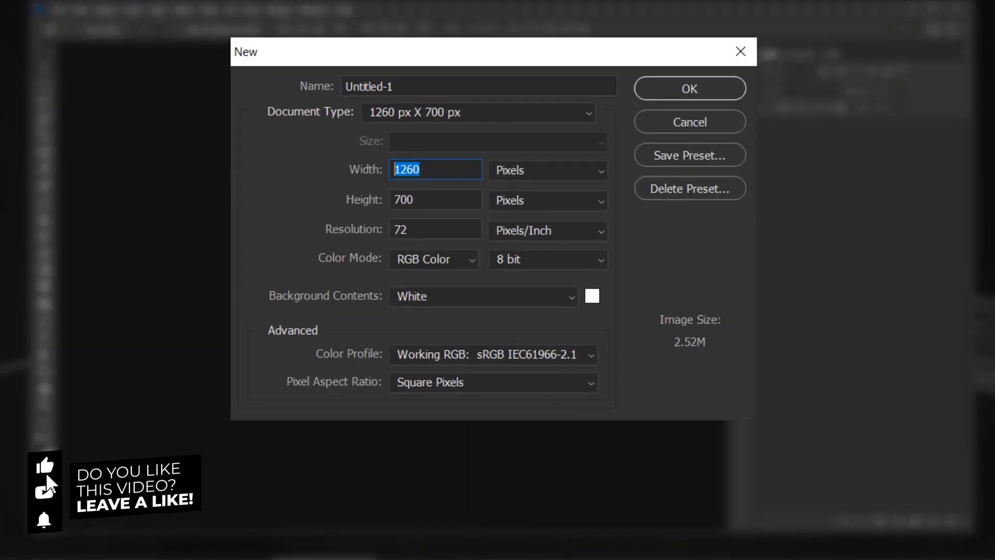
pyautogui.write('2600')
pyautogui.doubleClick(440, 201)
pyautogui.write('4000')
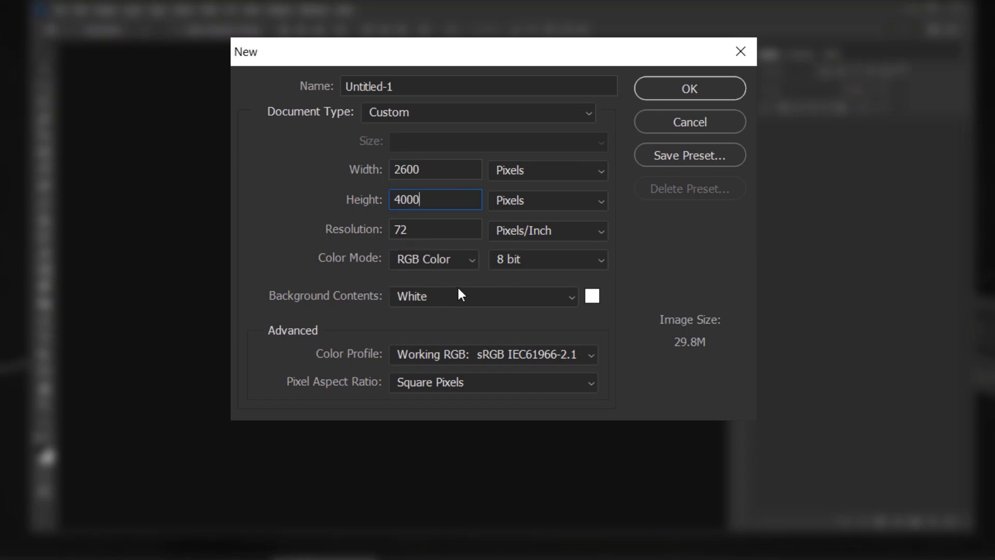
pyautogui.click(690, 88)
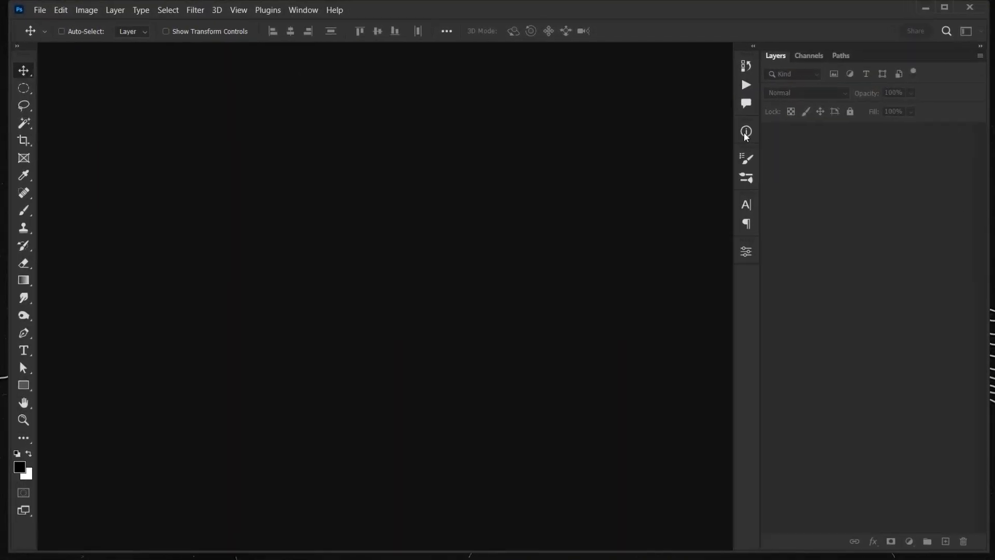
pyautogui.hotkey('ctrl', '0')
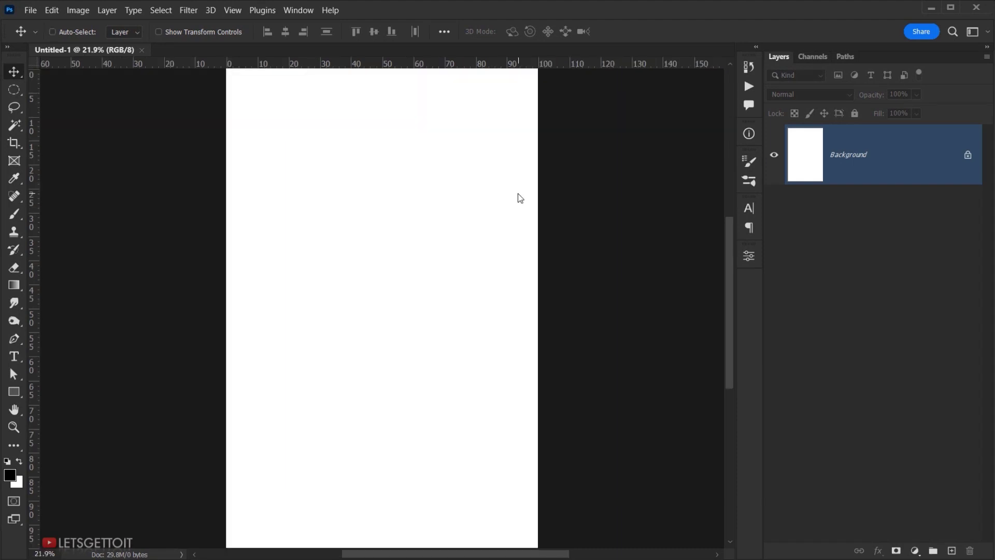
# Step: Add a new empty layer and name it Base Image
pyautogui.scroll(-1, 407, 301)
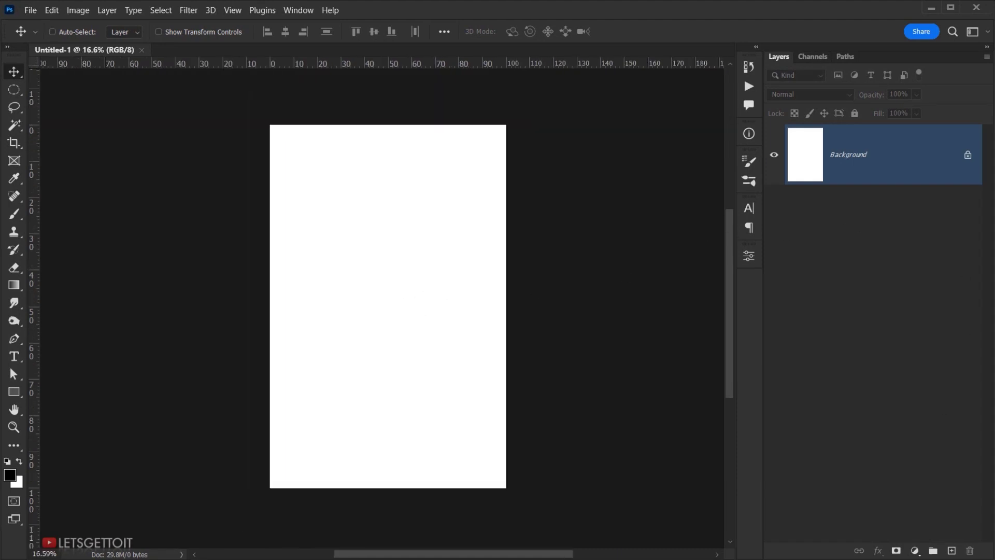
pyautogui.click(952, 551)
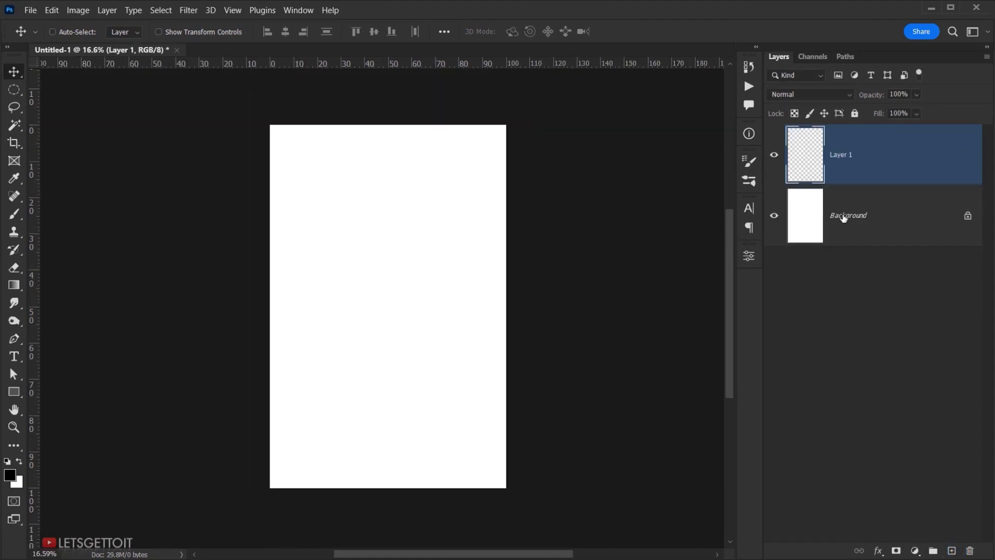
pyautogui.doubleClick(842, 155)
pyautogui.write('Base Image')
pyautogui.press('Return')
# Step: Convert Base Image to a smart object, delete the Background layer, and edit its contents
pyautogui.rightClick(881, 152)
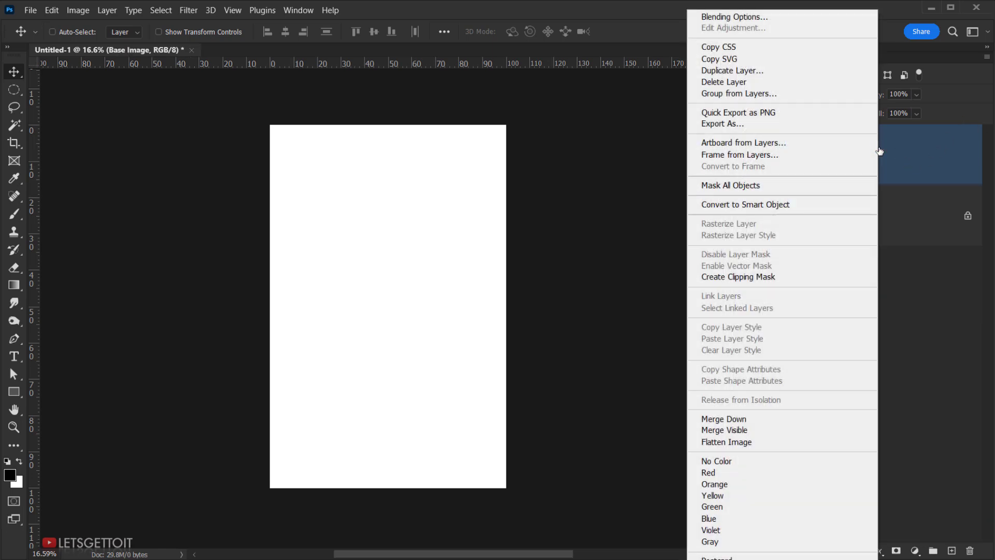
pyautogui.click(733, 208)
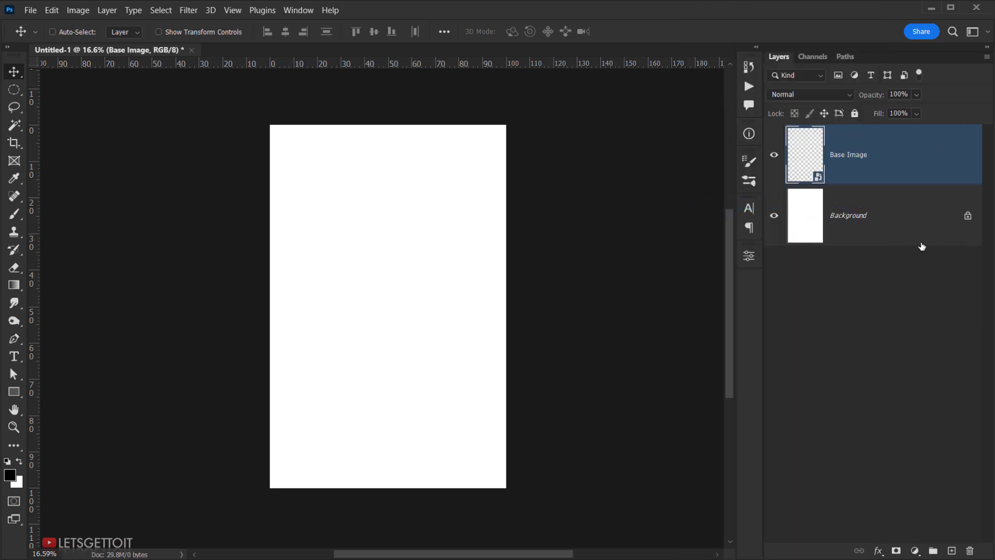
pyautogui.click(896, 215)
pyautogui.moveTo(898, 214); pyautogui.dragTo(970, 551)
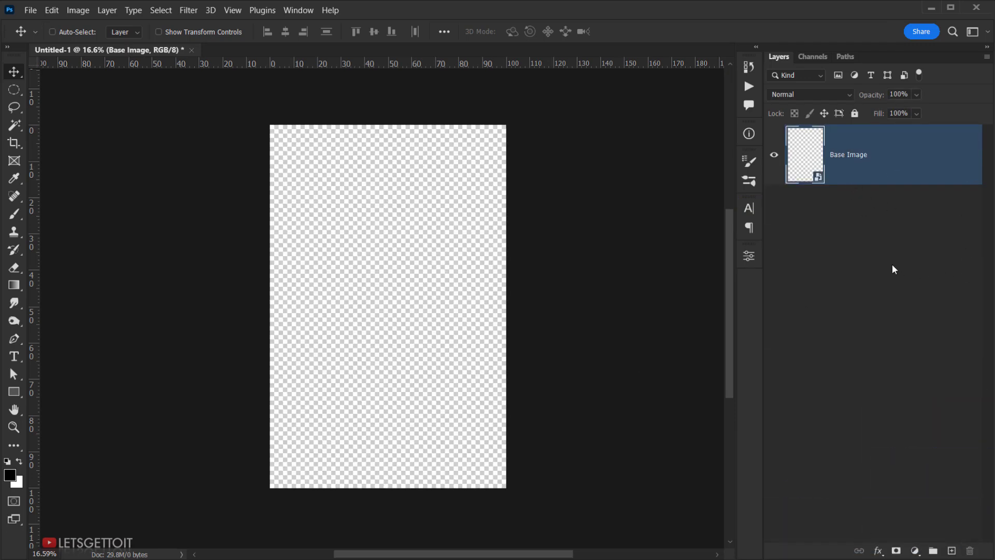
pyautogui.rightClick(888, 151)
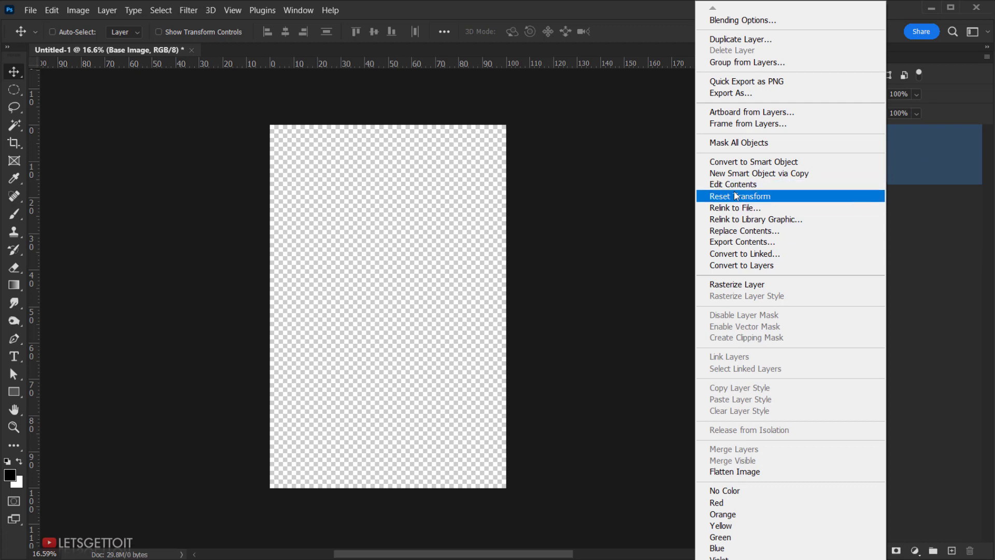
pyautogui.click(760, 184)
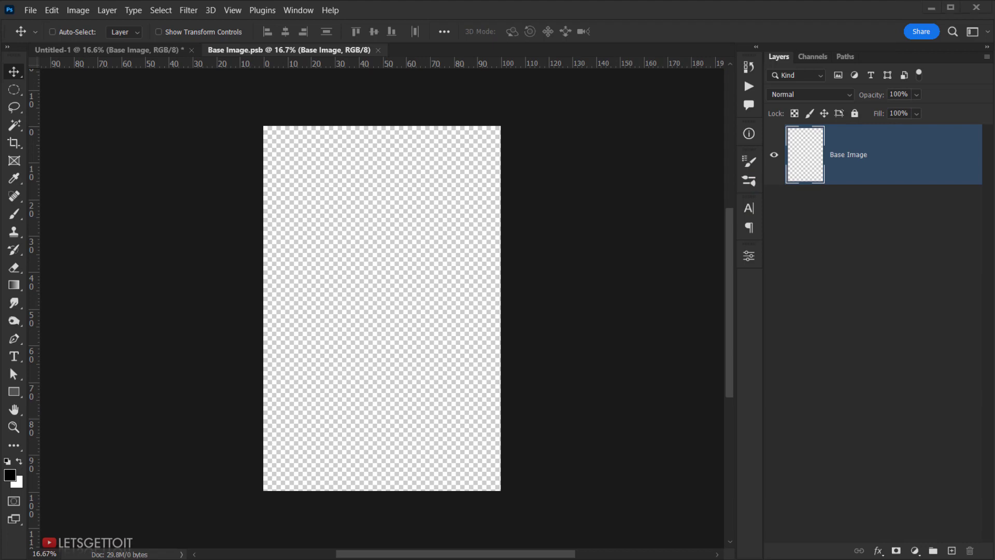
# Step: Place the good-faces photo into Base Image, stretched to cover the canvas top and bottom
pyautogui.hotkey('alt', 'Tab')
pyautogui.click(539, 212)
pyautogui.moveTo(572, 164); pyautogui.dragTo(158, 232)
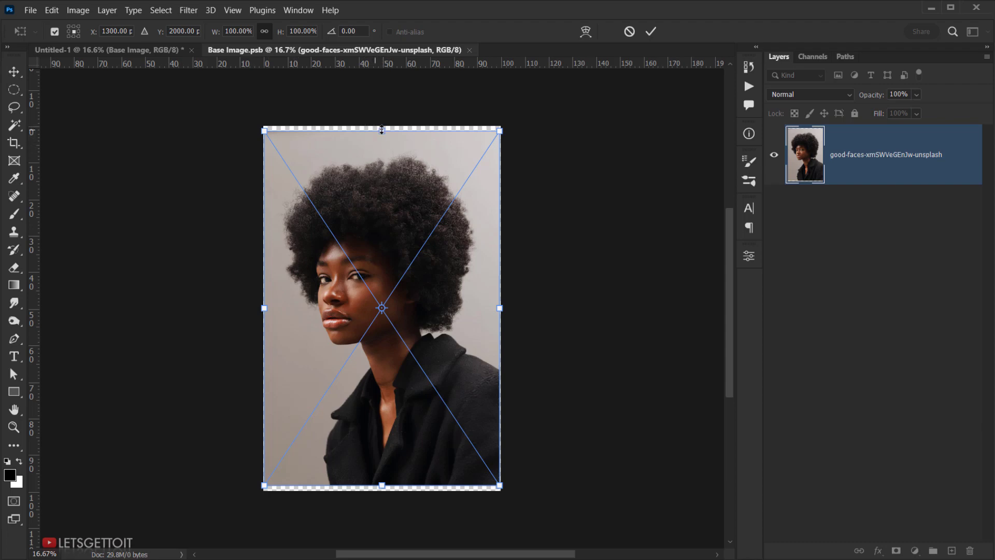
pyautogui.moveTo(383, 131); pyautogui.dragTo(383, 126)
pyautogui.moveTo(384, 486); pyautogui.dragTo(386, 490)
pyautogui.click(650, 32)
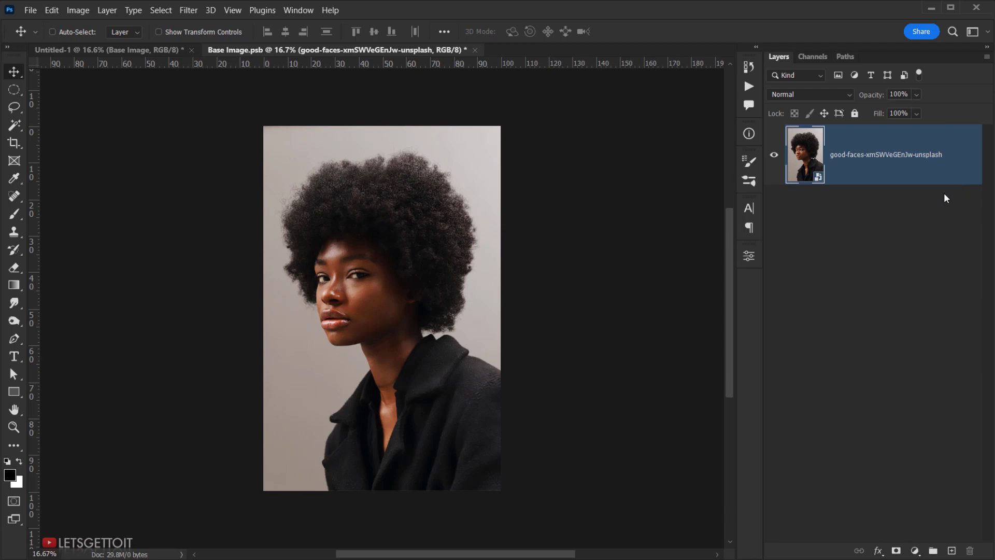
# Step: Rasterize the photo layer, then close Base Image and save the changes
pyautogui.rightClick(865, 166)
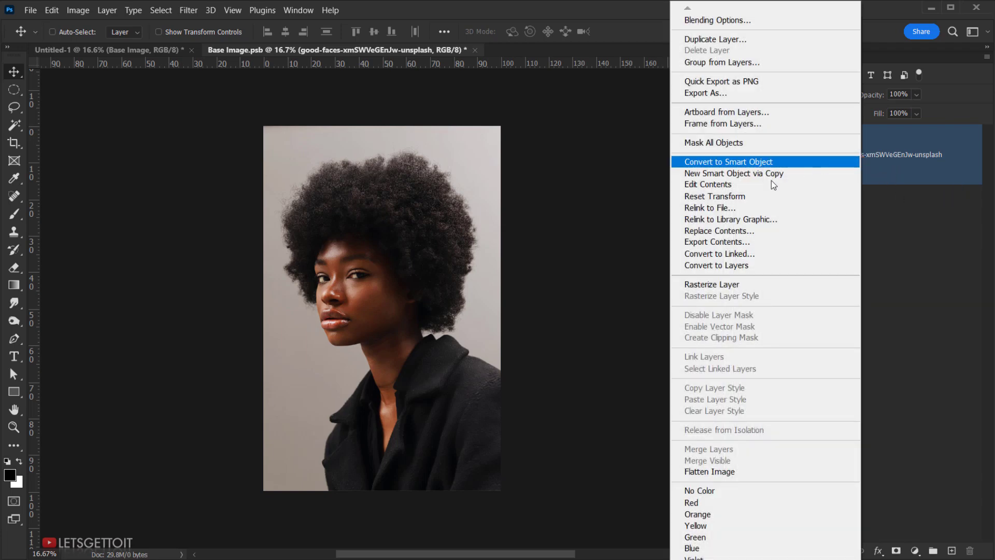
pyautogui.click(719, 285)
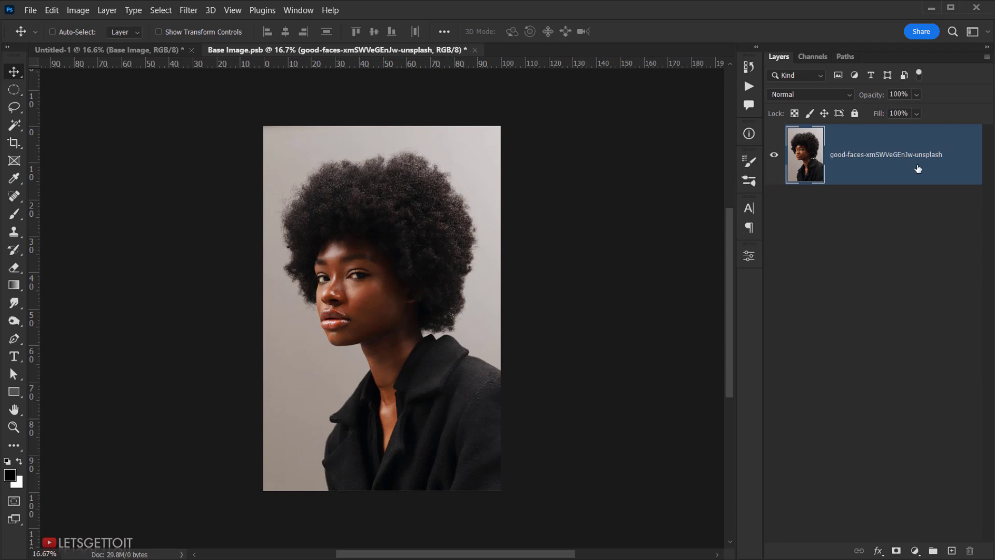
pyautogui.click(476, 52)
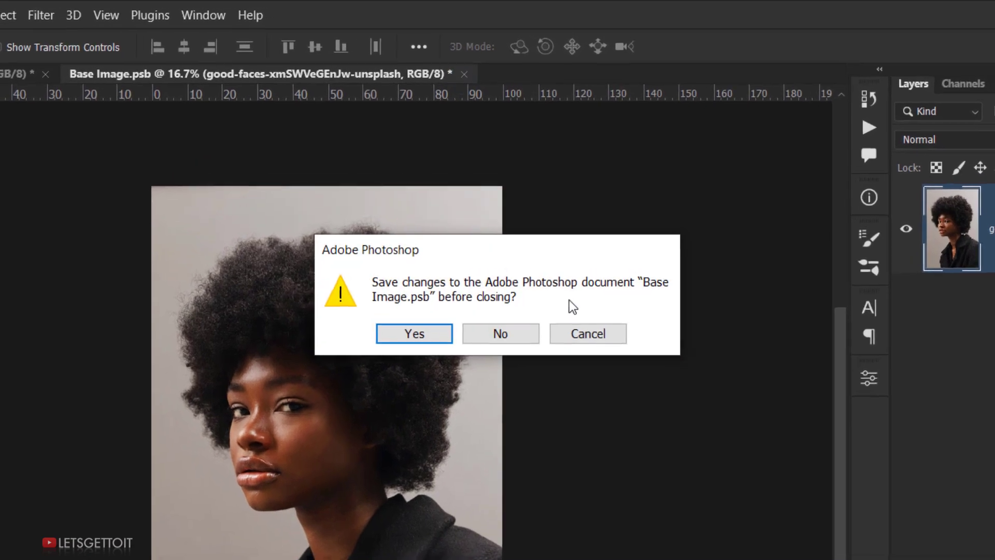
pyautogui.click(421, 341)
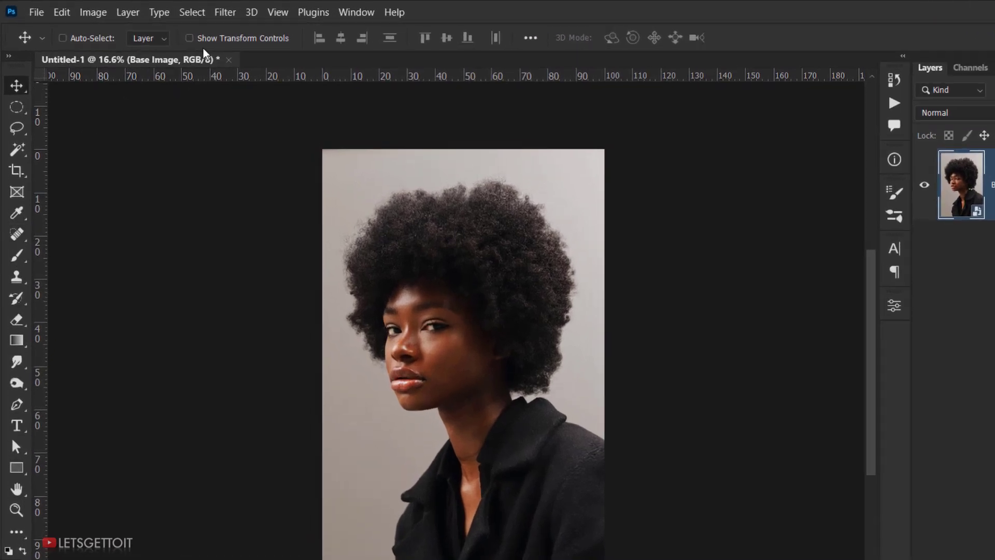
# Step: Apply a Camera Raw Filter with Grain 40, checking before and after at 100%
pyautogui.click(189, 10)
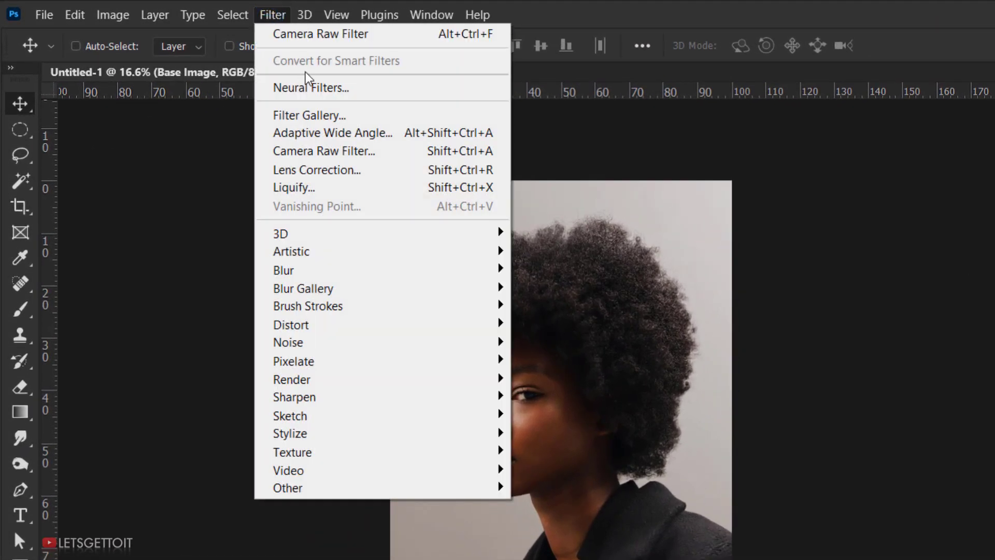
pyautogui.click(337, 152)
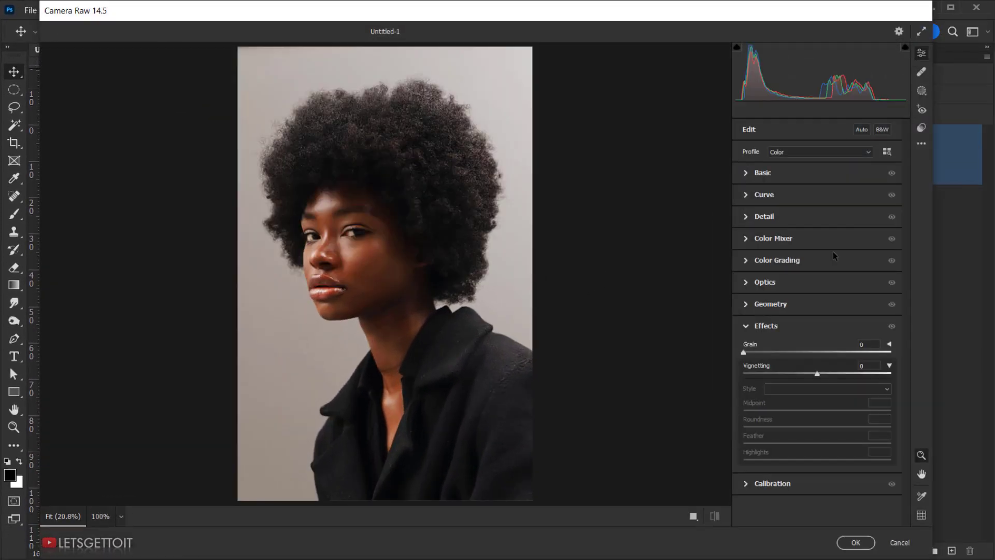
pyautogui.click(747, 326)
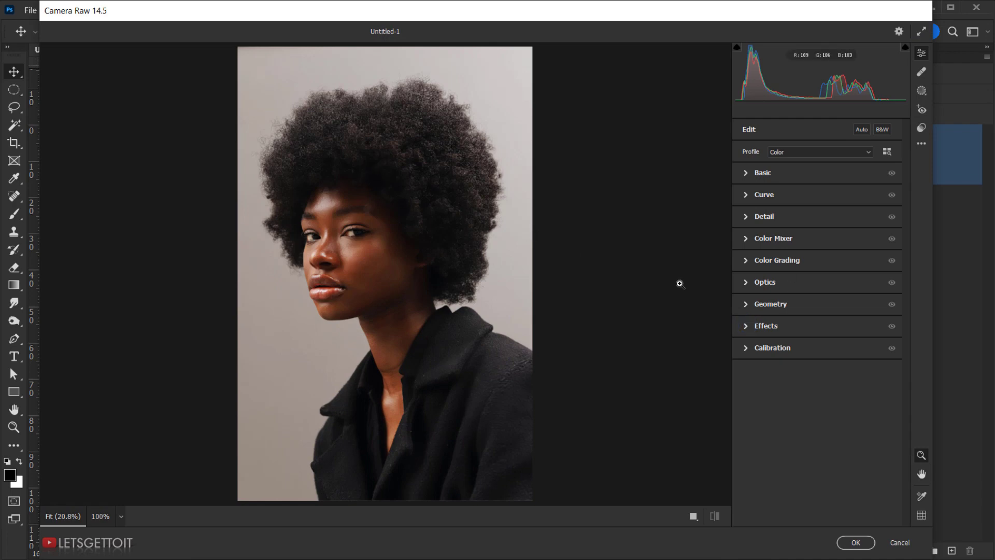
pyautogui.click(747, 327)
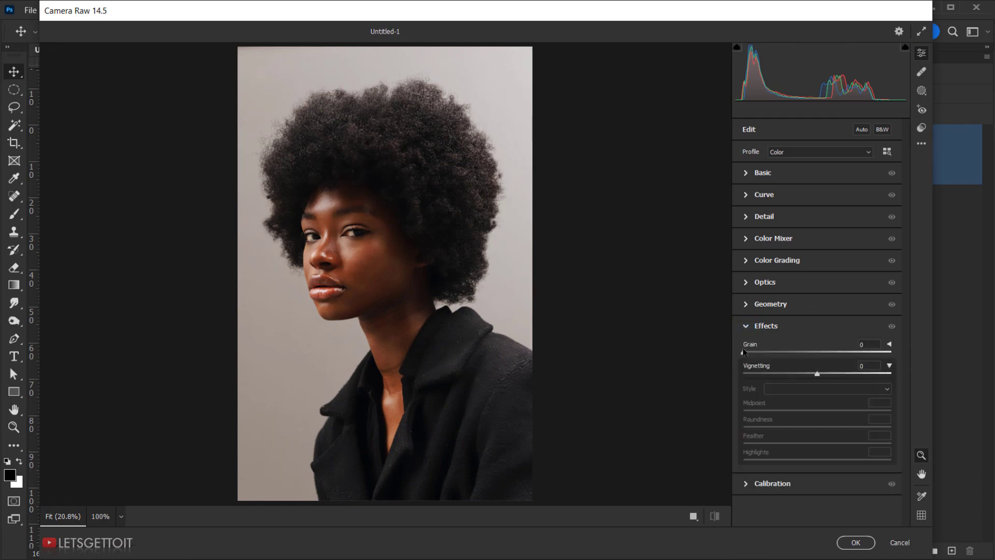
pyautogui.moveTo(745, 352); pyautogui.dragTo(762, 352)
pyautogui.click(397, 288)
pyautogui.click(715, 516)
pyautogui.click(717, 515)
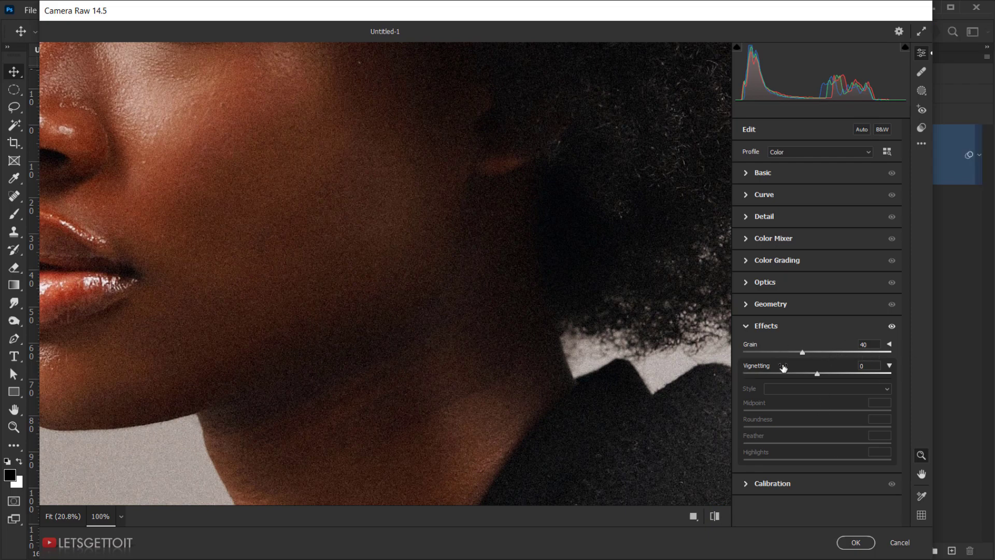
pyautogui.click(847, 540)
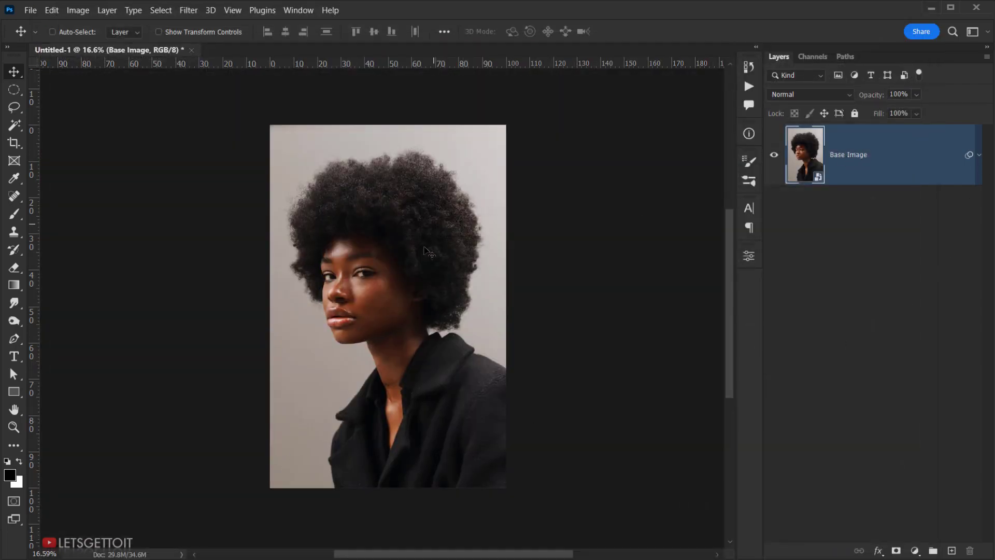
# Step: Add a Gradient Map adjustment layer above Base Image
pyautogui.scroll(3, 386, 295)
pyautogui.hscroll(3, 451, 304)
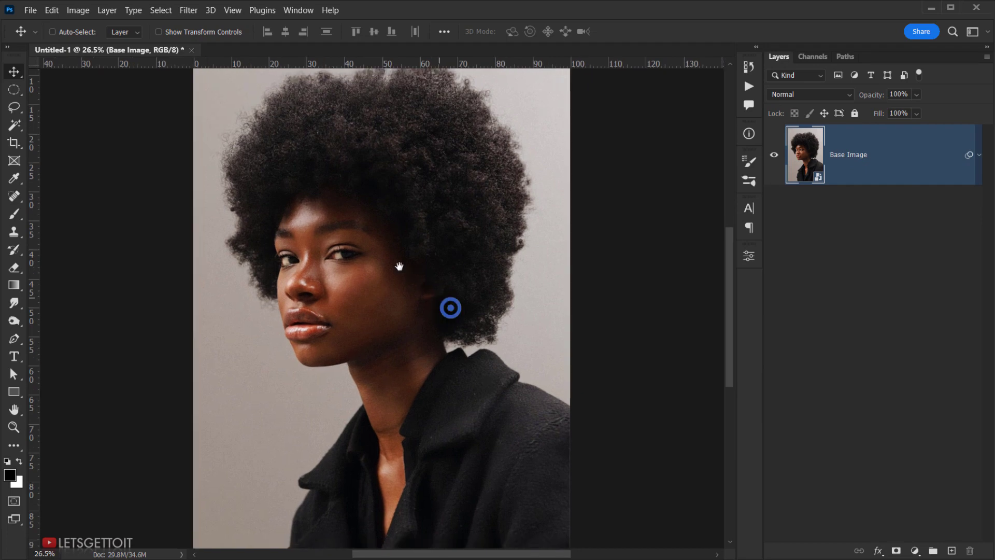
pyautogui.scroll(-2, 451, 304)
pyautogui.moveTo(355, 210); pyautogui.dragTo(367, 238)
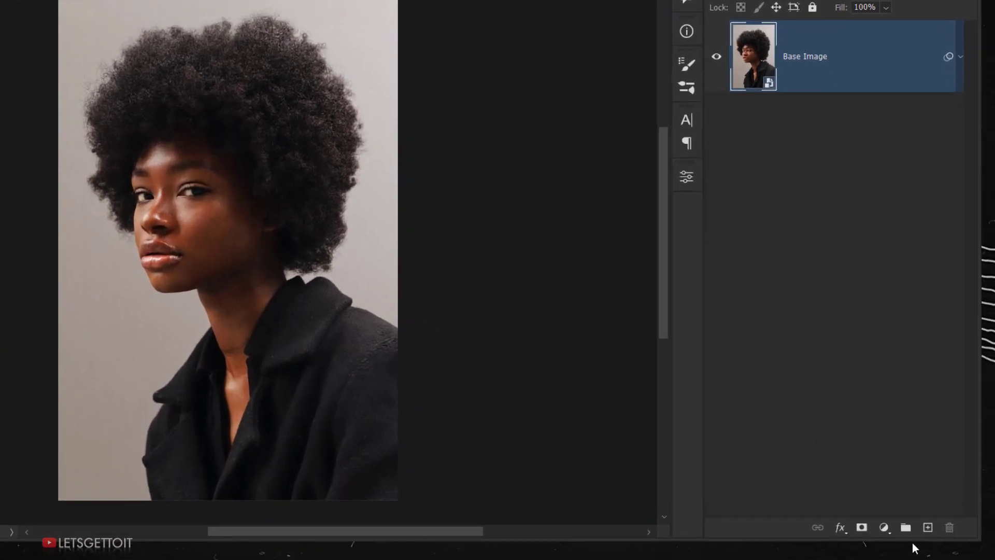
pyautogui.click(915, 550)
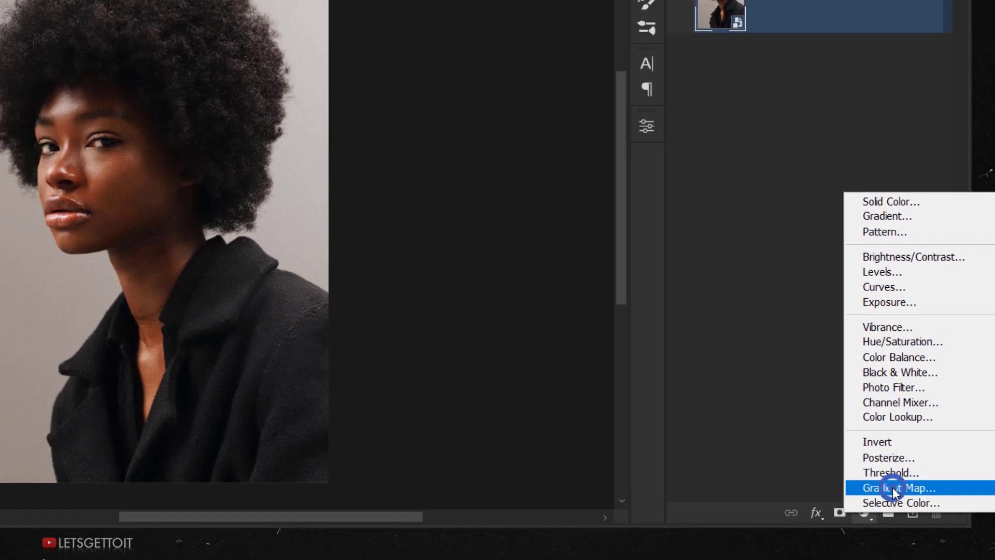
pyautogui.click(889, 478)
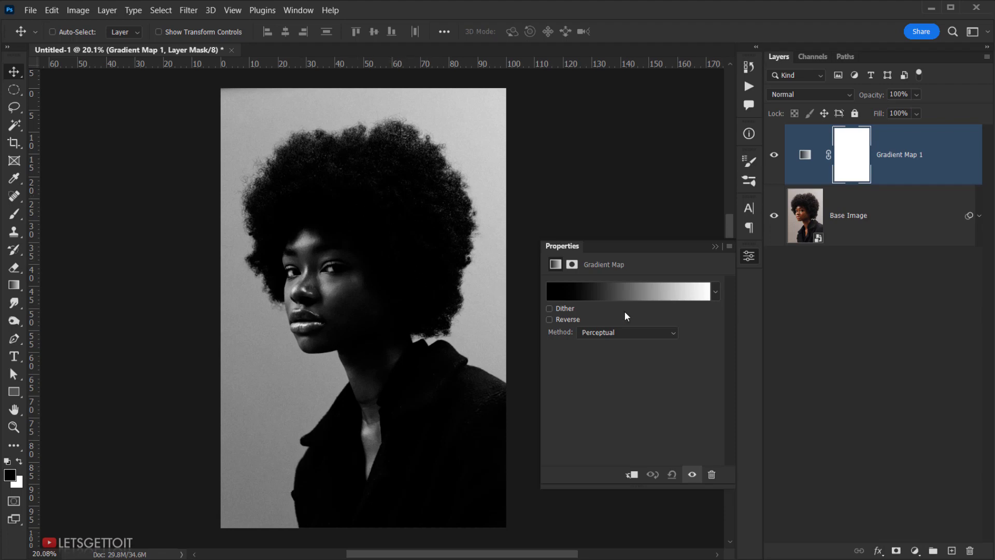
# Step: Set the gradient's black stop to dark grey with brightness 8% (141414)
pyautogui.click(617, 293)
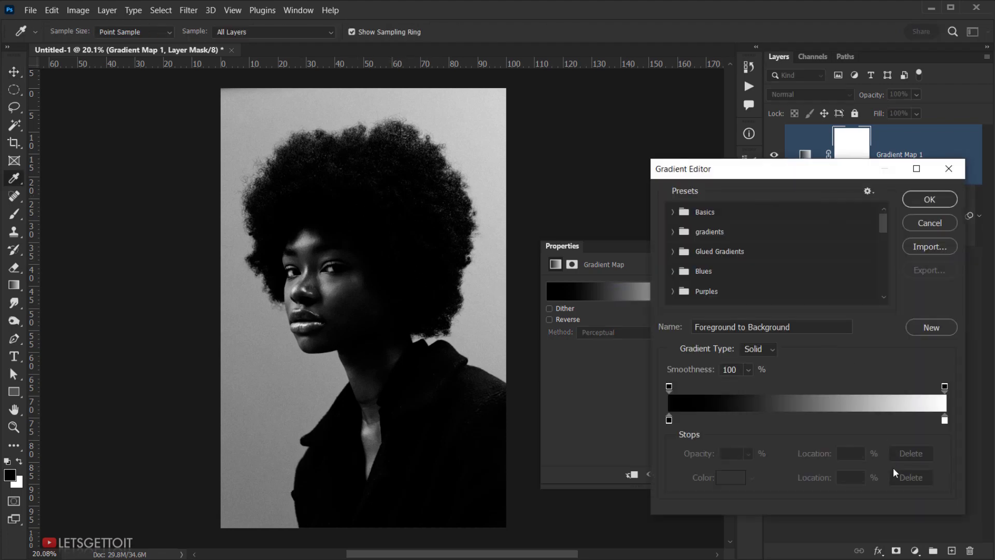
pyautogui.click(670, 419)
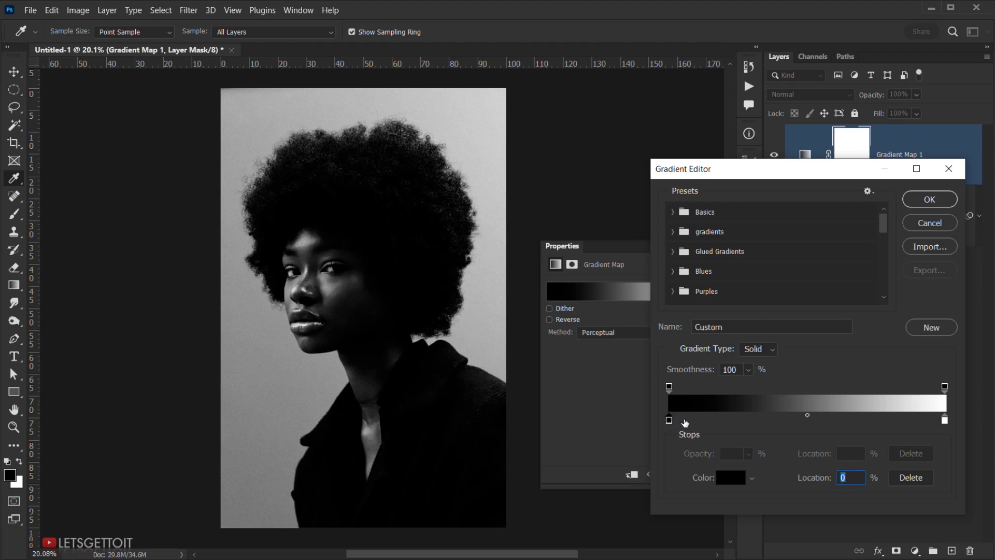
pyautogui.click(738, 478)
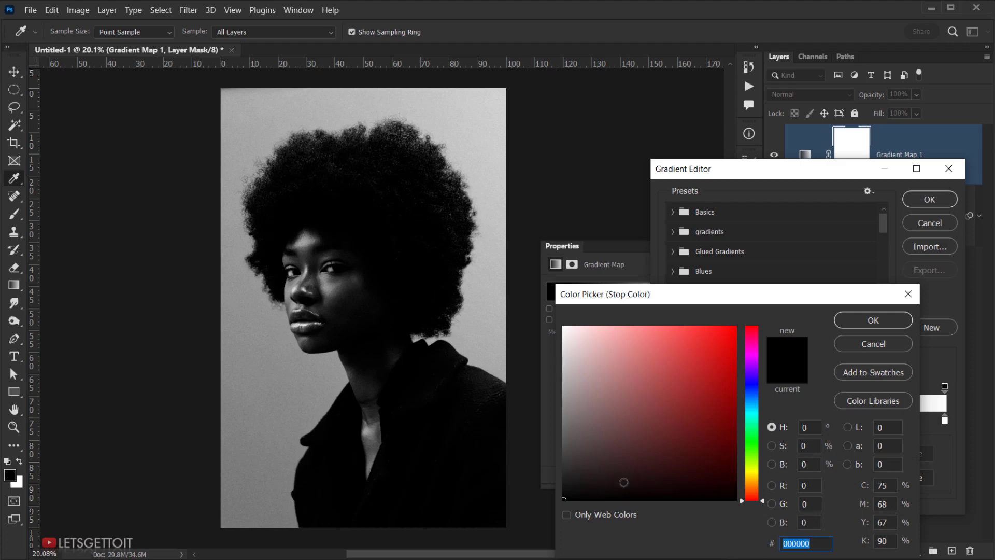
pyautogui.click(809, 464)
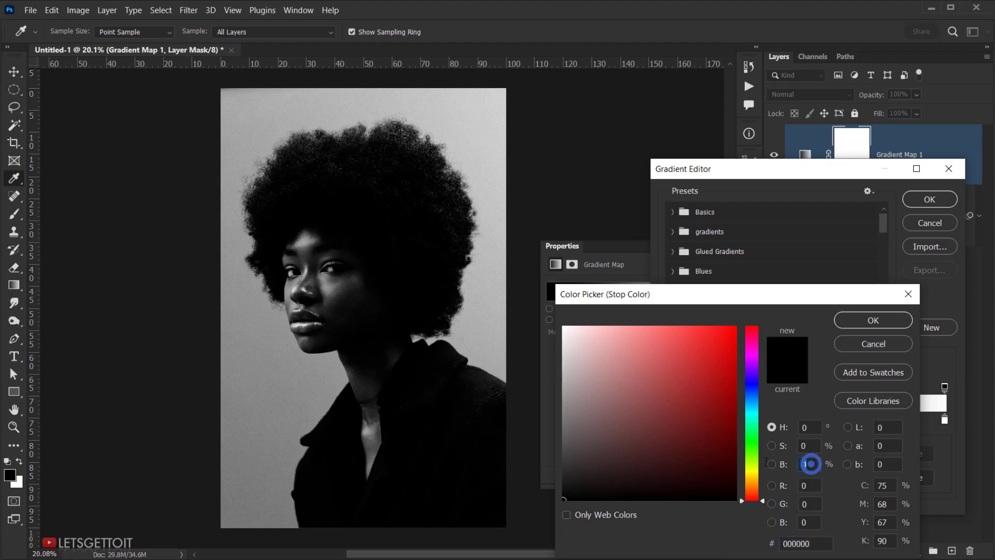
pyautogui.write('8')
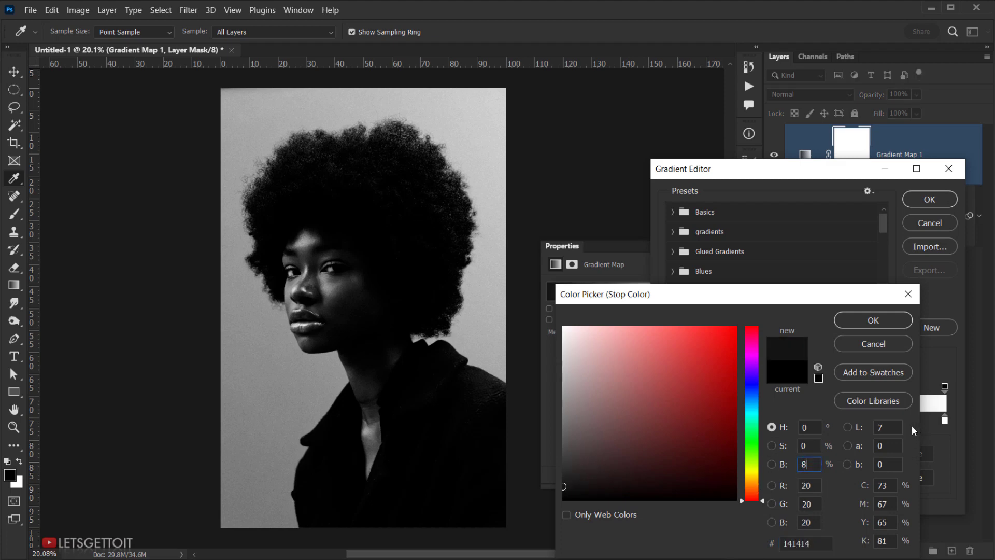
pyautogui.click(873, 320)
pyautogui.click(930, 199)
# Step: Toggle the Gradient Map off and on and pan around to compare the portrait
pyautogui.click(774, 155)
pyautogui.click(774, 155)
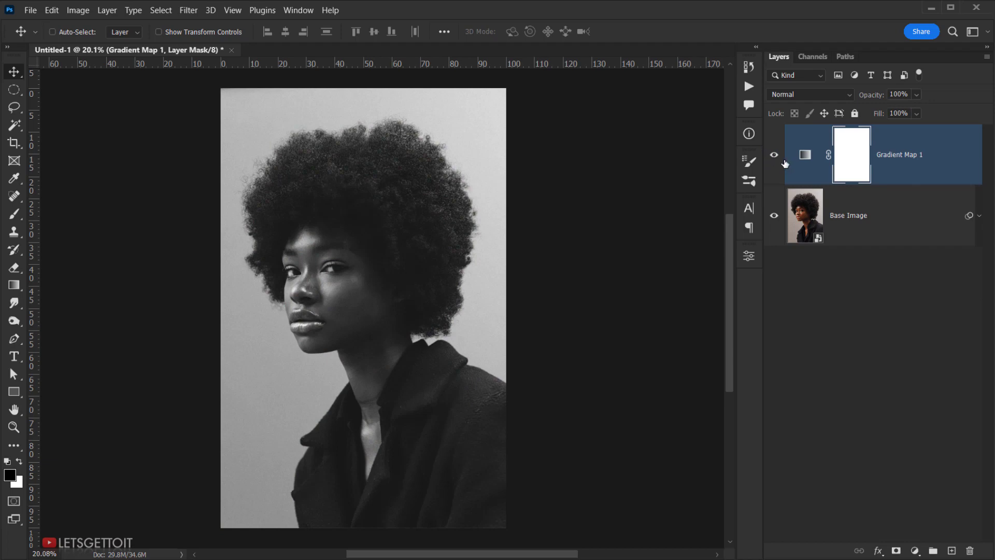
pyautogui.scroll(3, 271, 329)
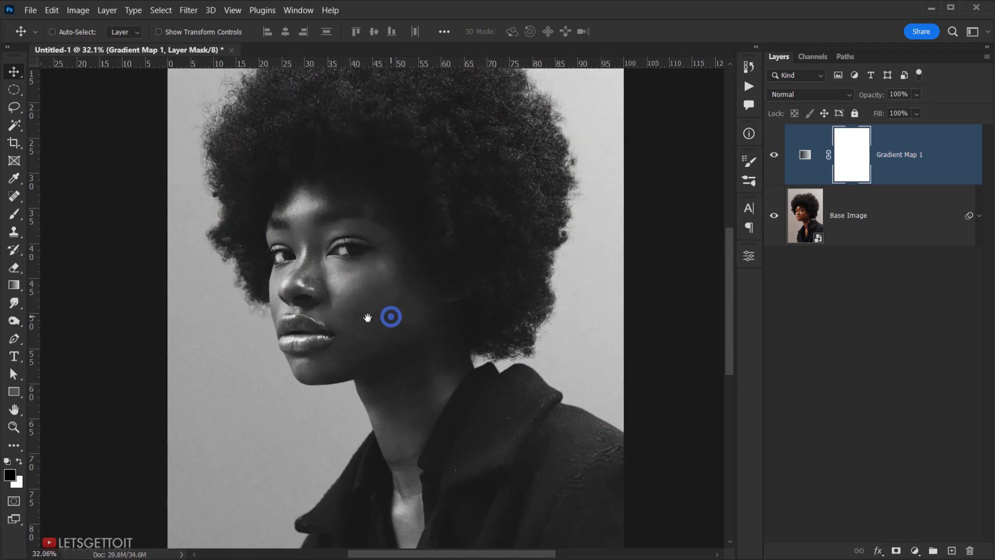
pyautogui.moveTo(383, 316); pyautogui.dragTo(302, 372)
pyautogui.scroll(-3, 302, 371)
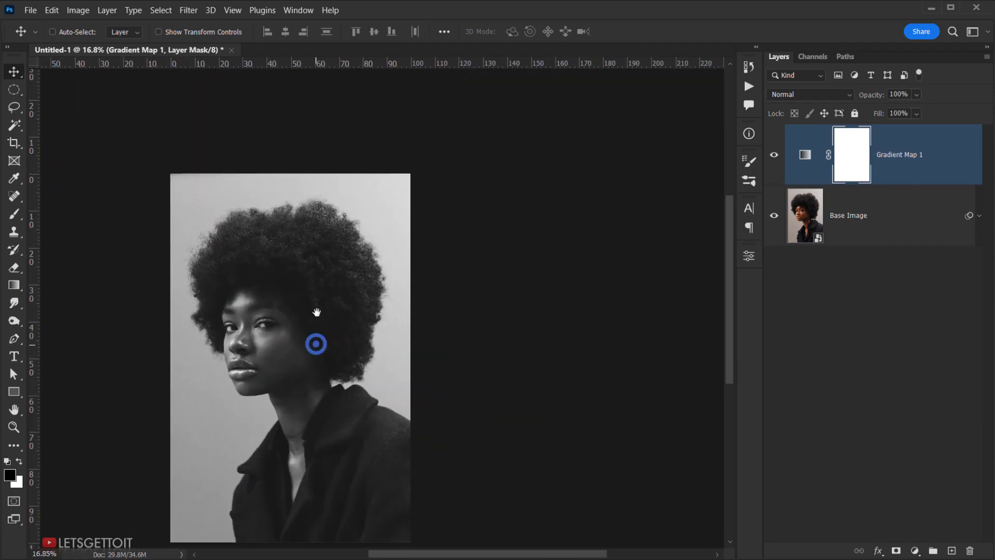
pyautogui.scroll(3, 315, 321)
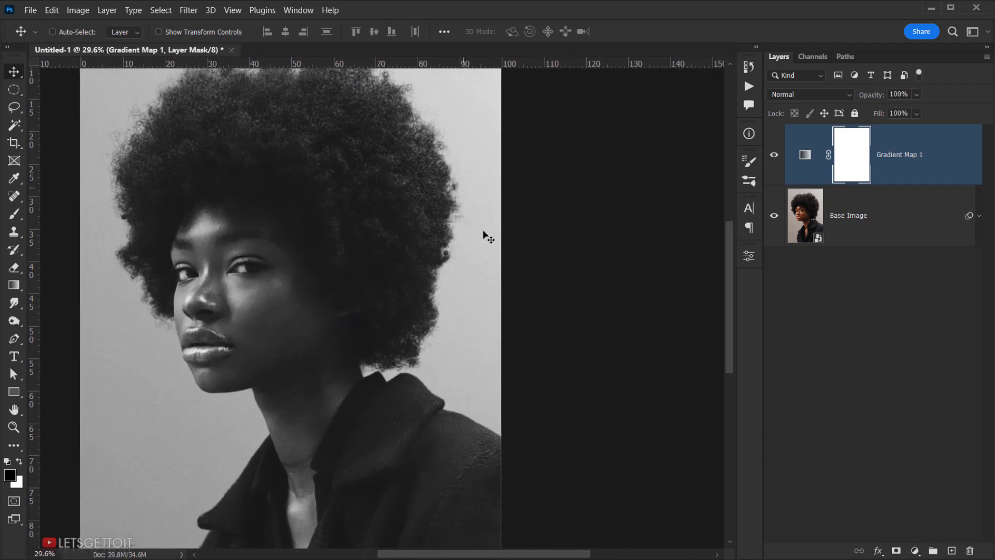
pyautogui.scroll(-2, 447, 319)
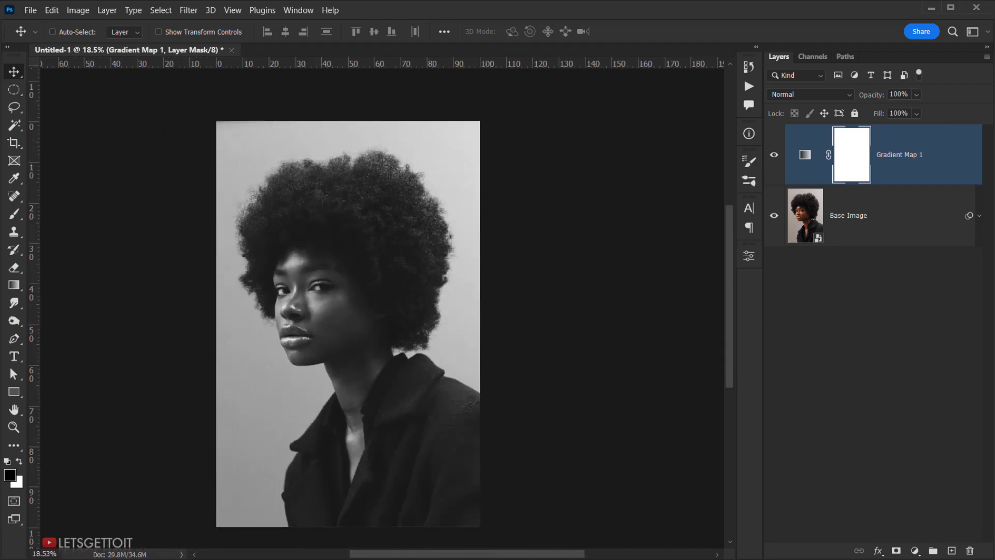
pyautogui.scroll(1, 329, 296)
pyautogui.scroll(-1, 403, 279)
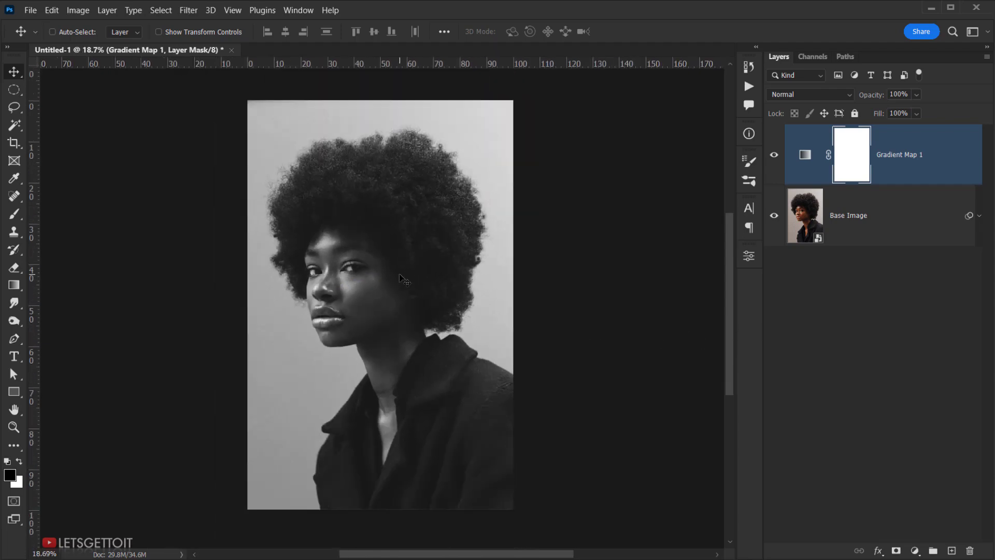
# Step: Add a layer named Second Image, convert it to a smart object, and edit its contents
pyautogui.click(953, 550)
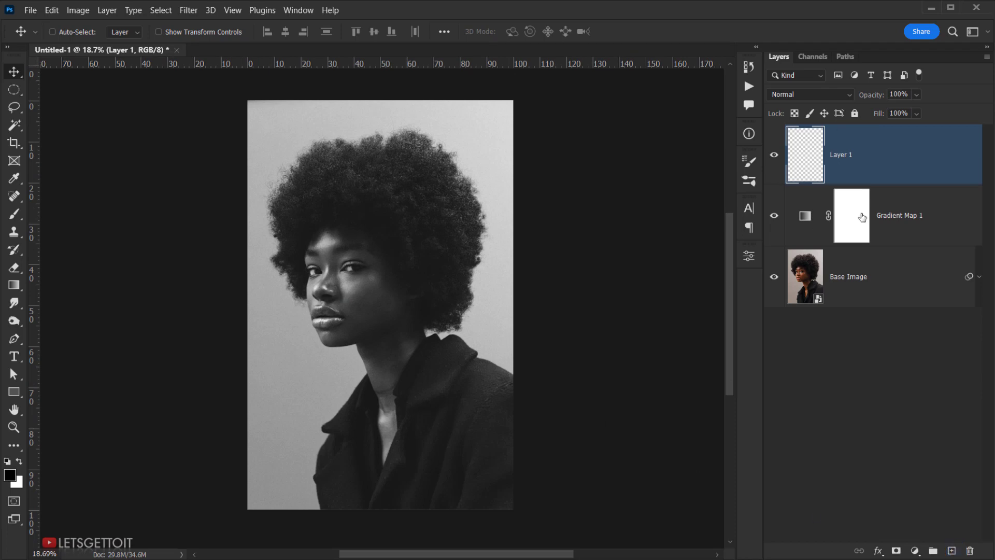
pyautogui.doubleClick(844, 155)
pyautogui.write('Second Image')
pyautogui.press('Return')
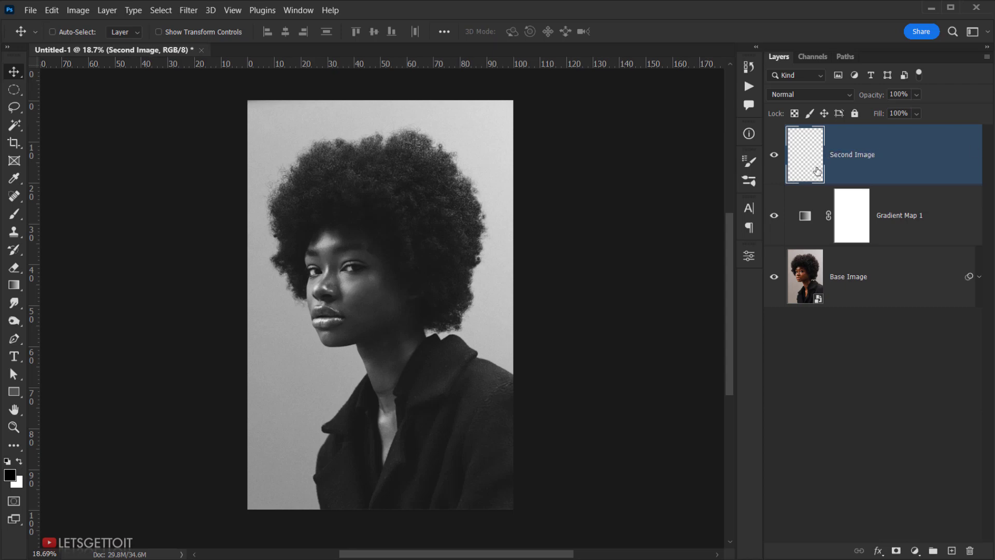
pyautogui.rightClick(906, 162)
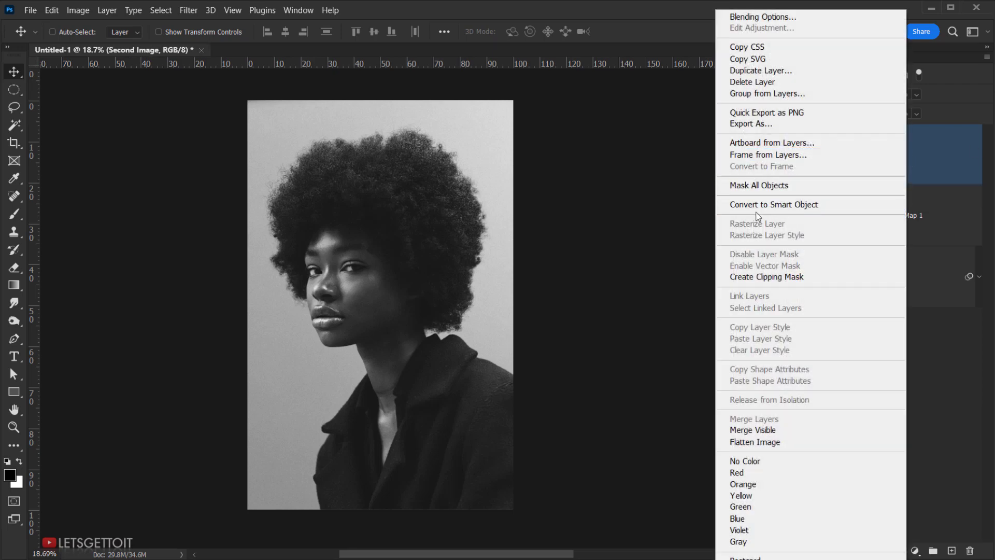
pyautogui.click(760, 205)
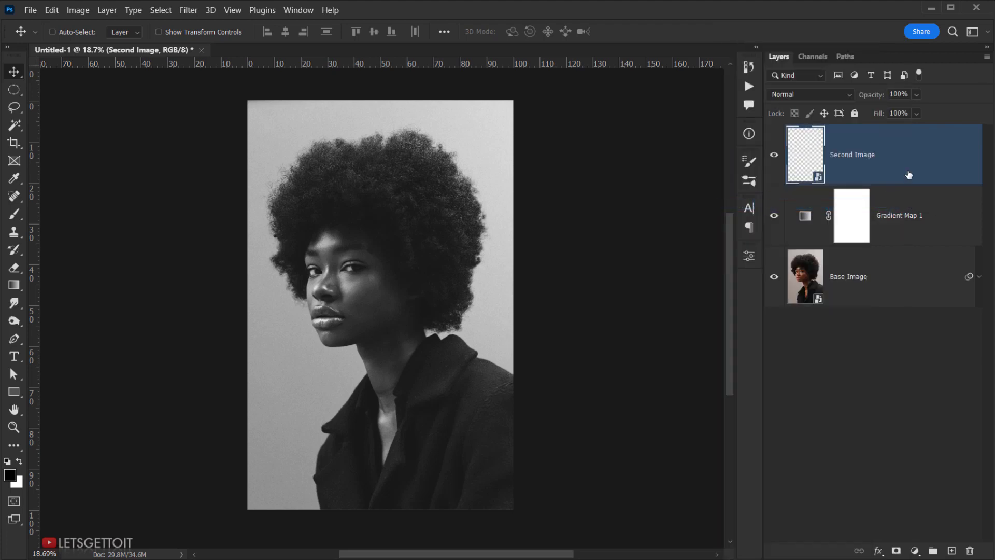
pyautogui.rightClick(891, 155)
pyautogui.click(719, 185)
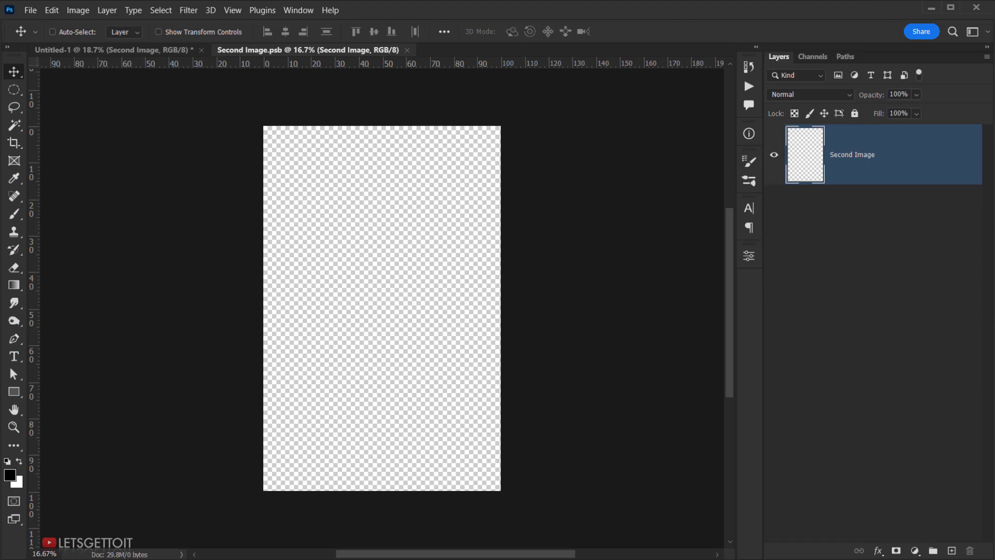
# Step: Place the blue daisy field photo and scale it to fit the canvas
pyautogui.hotkey('alt', 'Tab')
pyautogui.click(741, 195)
pyautogui.moveTo(736, 189); pyautogui.dragTo(161, 290)
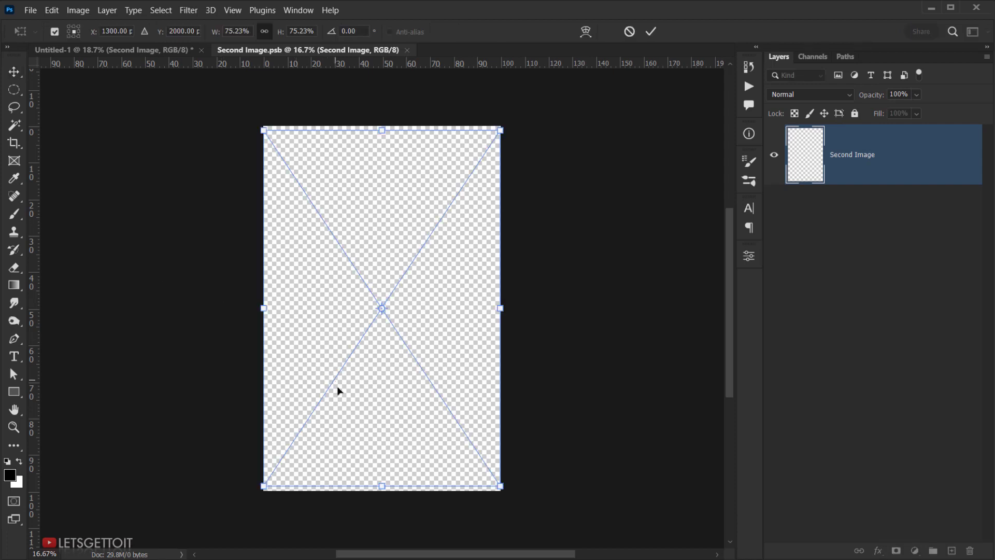
pyautogui.moveTo(382, 127); pyautogui.dragTo(380, 78)
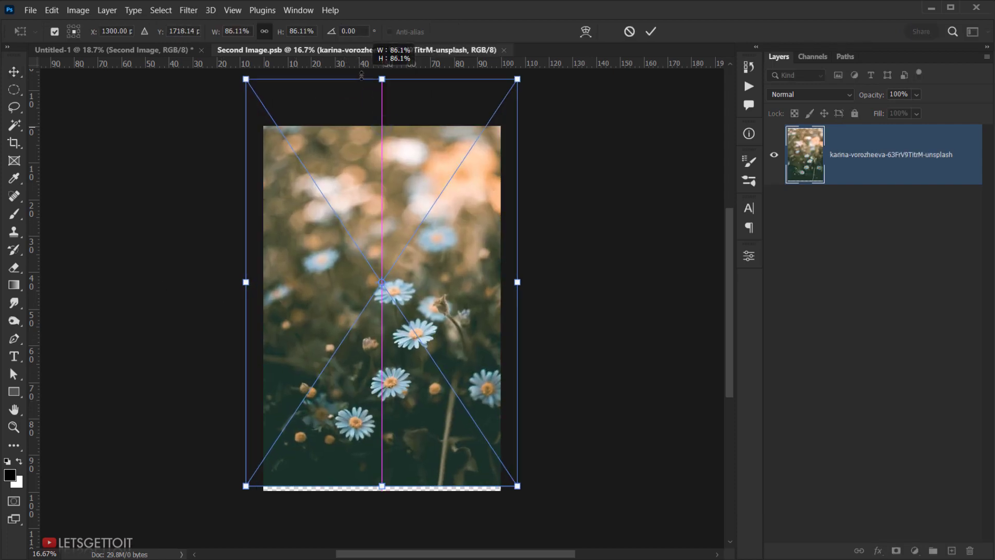
pyautogui.moveTo(409, 392); pyautogui.dragTo(382, 390)
pyautogui.moveTo(382, 83); pyautogui.dragTo(382, 126)
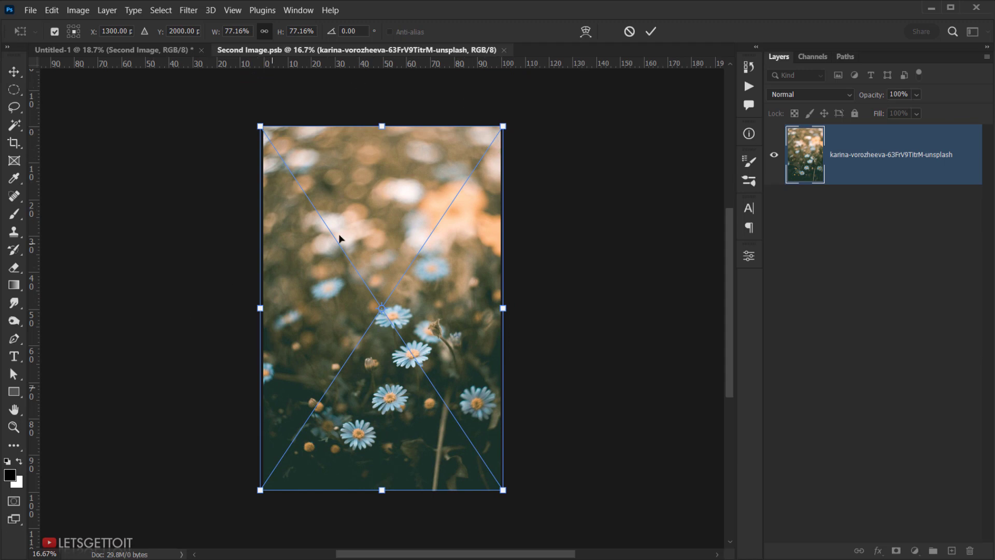
pyautogui.click(651, 31)
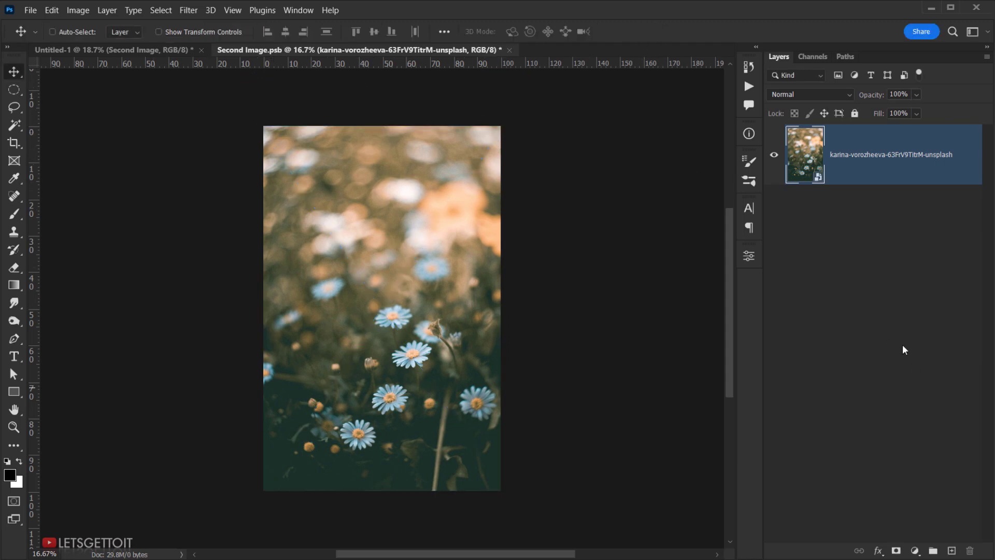
# Step: Rasterize the daisy photo layer, then close the contents document and save it
pyautogui.rightClick(867, 166)
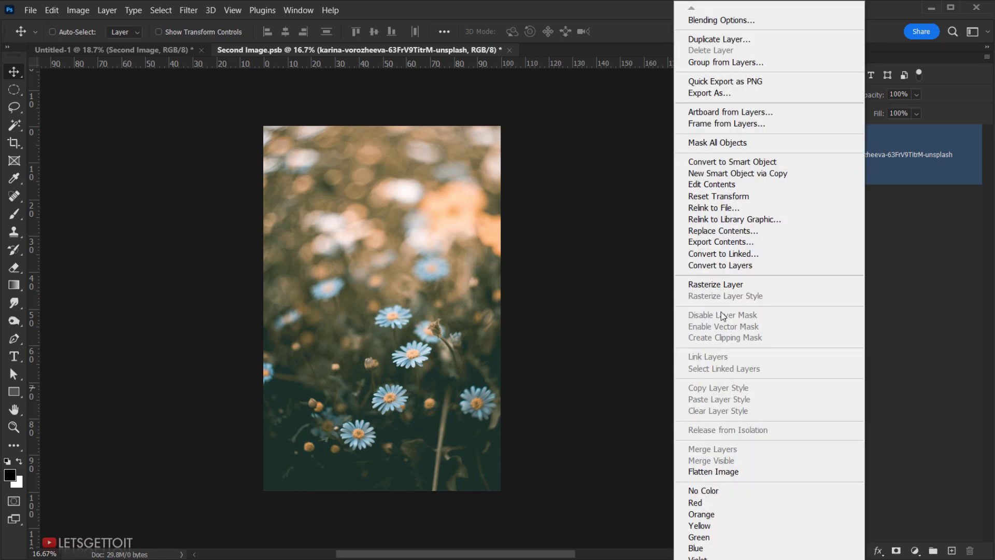
pyautogui.click(736, 284)
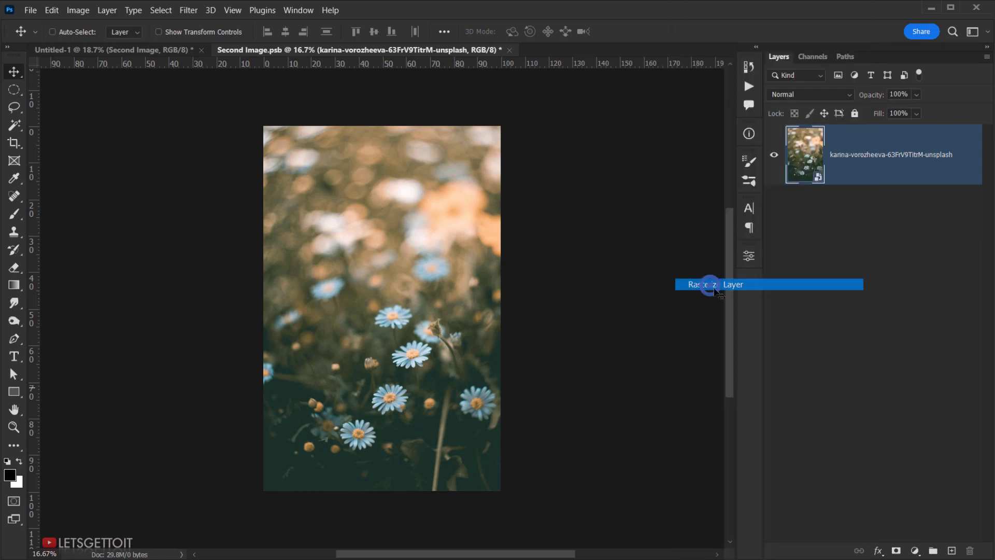
pyautogui.click(510, 49)
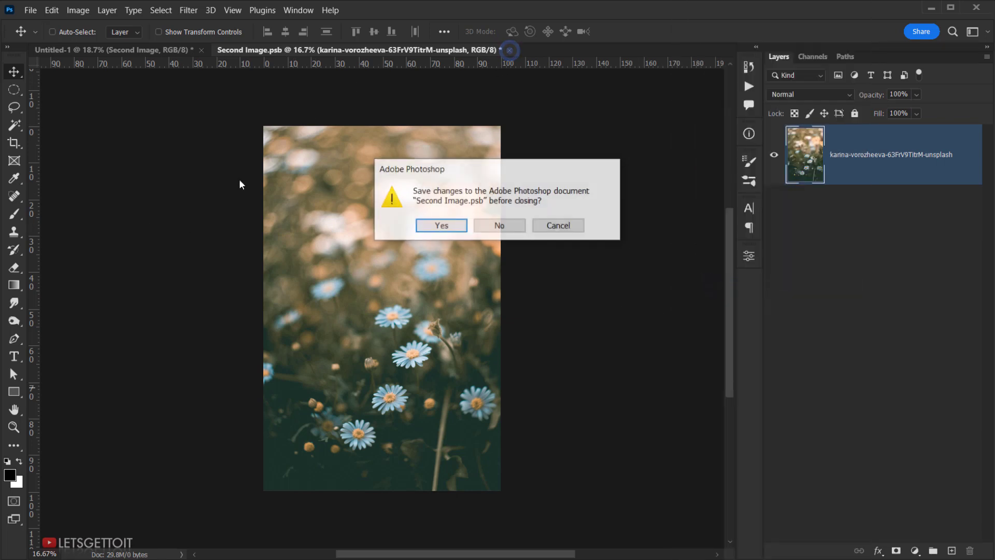
pyautogui.click(438, 227)
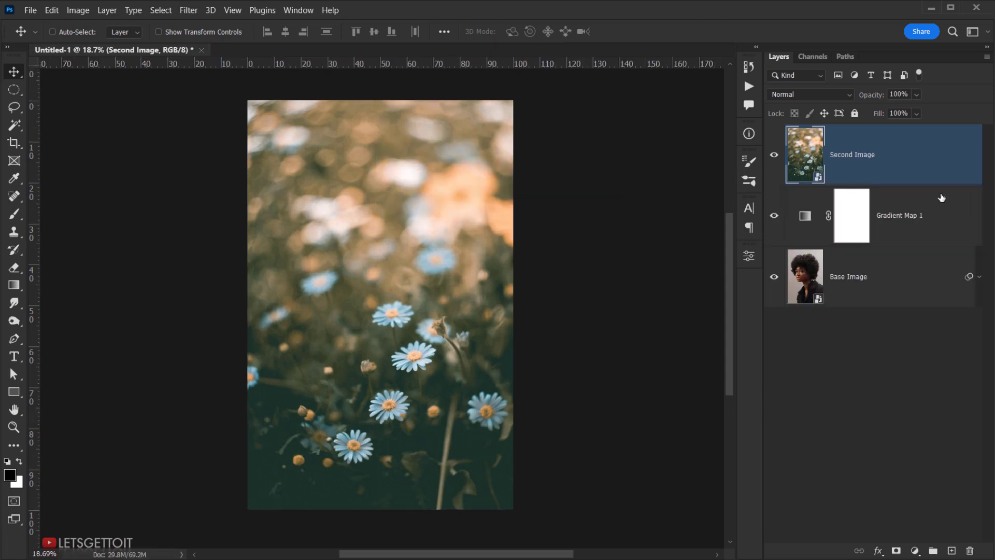
# Step: Compare Second Image with the portrait, then apply a Camera Raw Grain of 16 to it
pyautogui.click(774, 154)
pyautogui.click(774, 154)
pyautogui.click(188, 11)
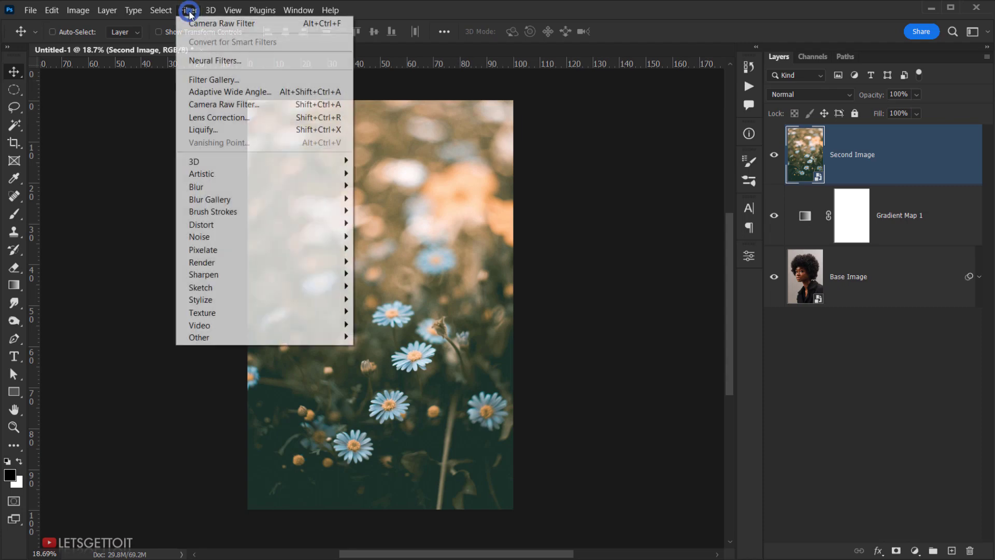
pyautogui.click(231, 104)
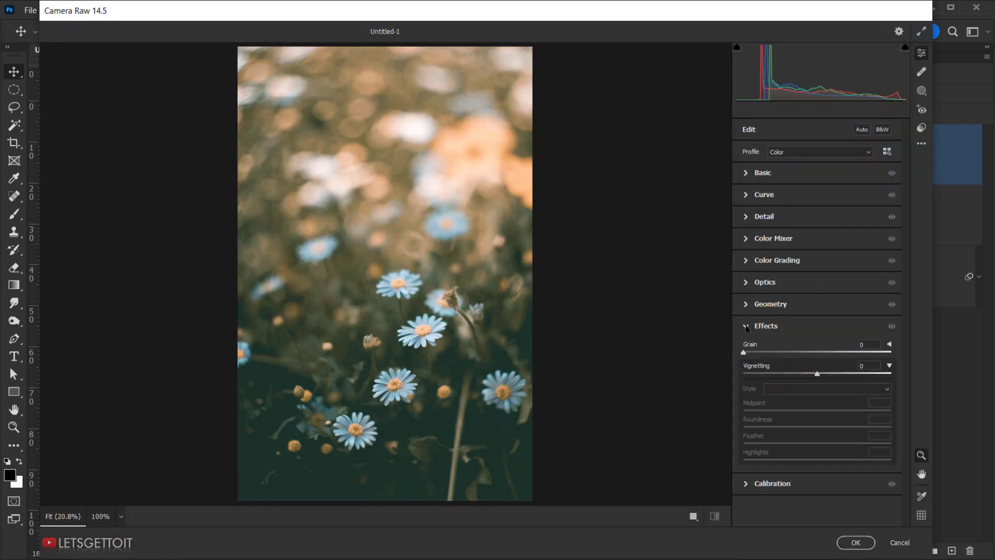
pyautogui.click(750, 329)
pyautogui.click(750, 329)
pyautogui.moveTo(745, 353); pyautogui.dragTo(804, 357)
pyautogui.click(850, 543)
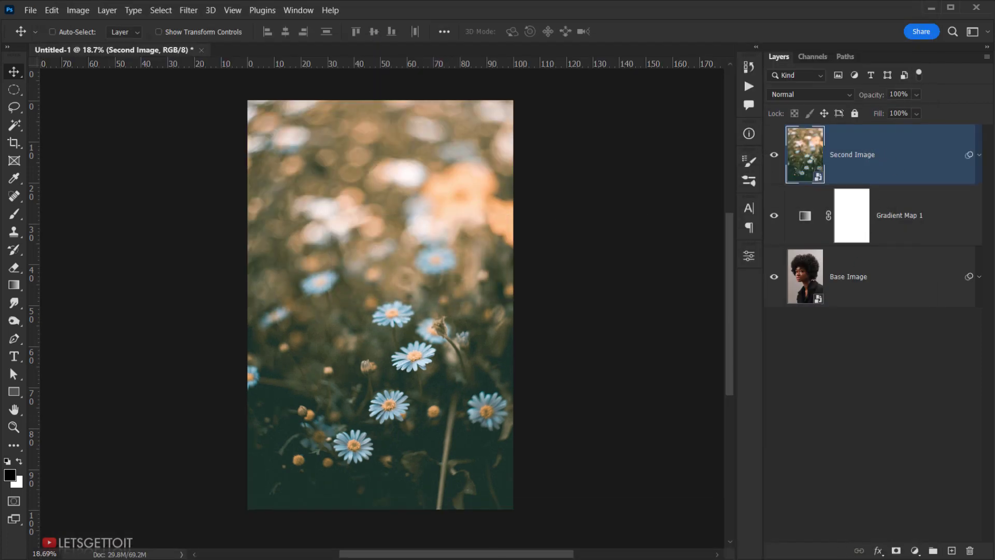
# Step: Place torned paper.png into the collage, scaled to about 121% and moved upward
pyautogui.hotkey('alt', 'Tab')
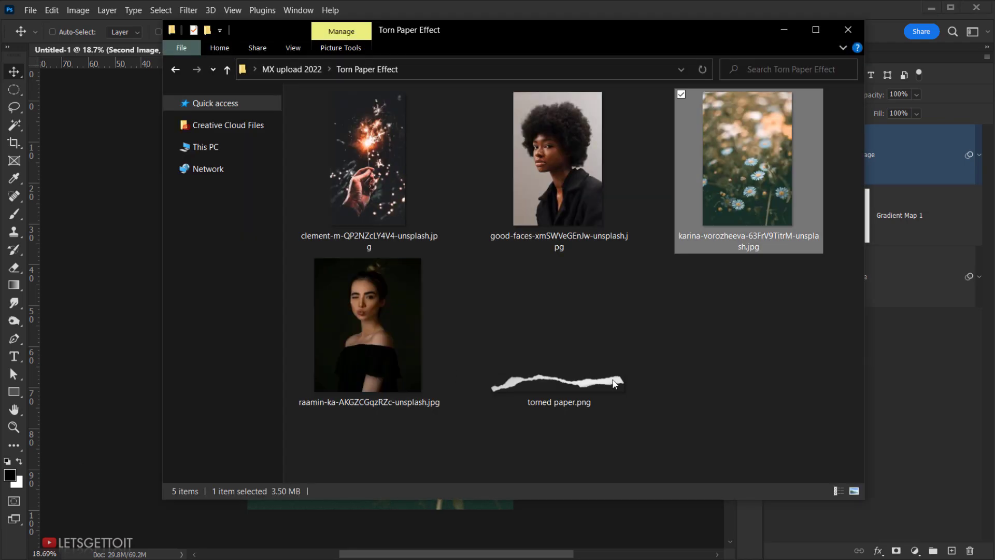
pyautogui.click(532, 371)
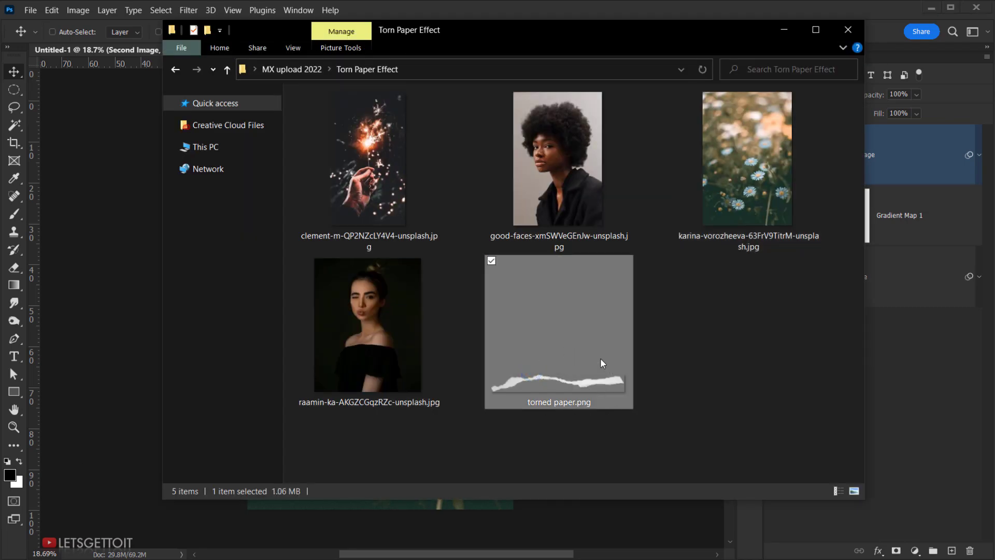
pyautogui.moveTo(569, 382); pyautogui.dragTo(397, 516)
pyautogui.moveTo(380, 284); pyautogui.dragTo(378, 271)
pyautogui.moveTo(435, 294); pyautogui.dragTo(438, 228)
pyautogui.click(650, 32)
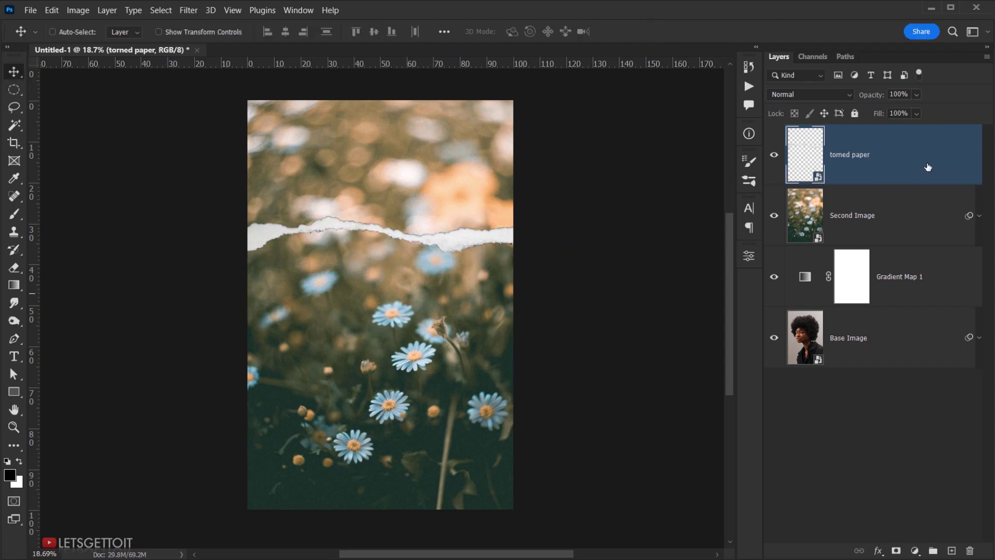
# Step: Rasterize the torned paper layer, hide Second Image, and set the strip across the hair
pyautogui.rightClick(905, 161)
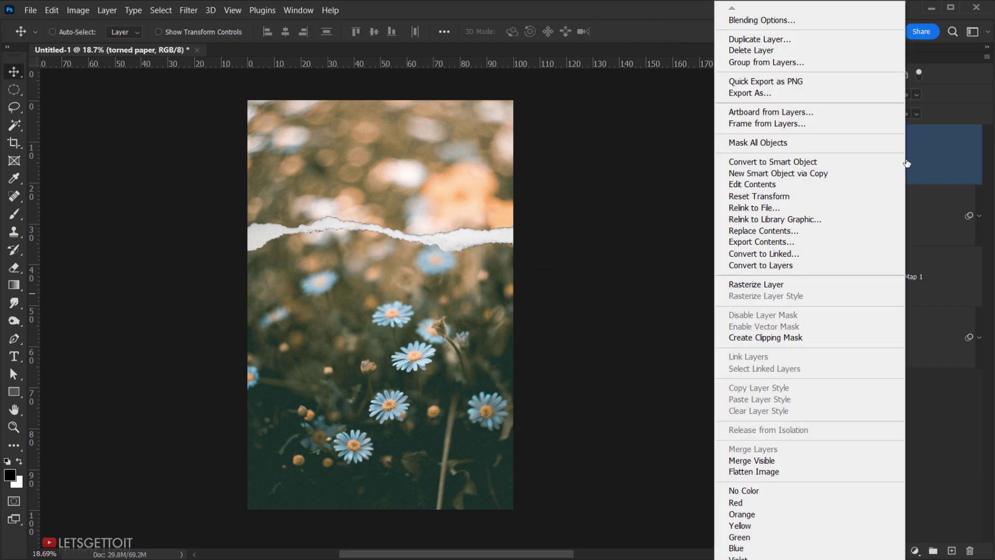
pyautogui.click(738, 284)
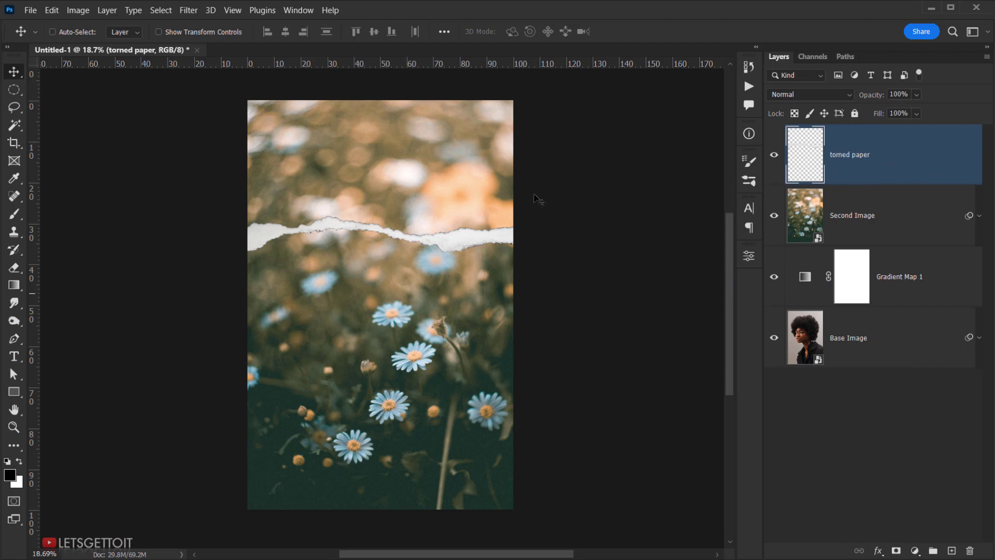
pyautogui.moveTo(423, 243); pyautogui.dragTo(419, 224)
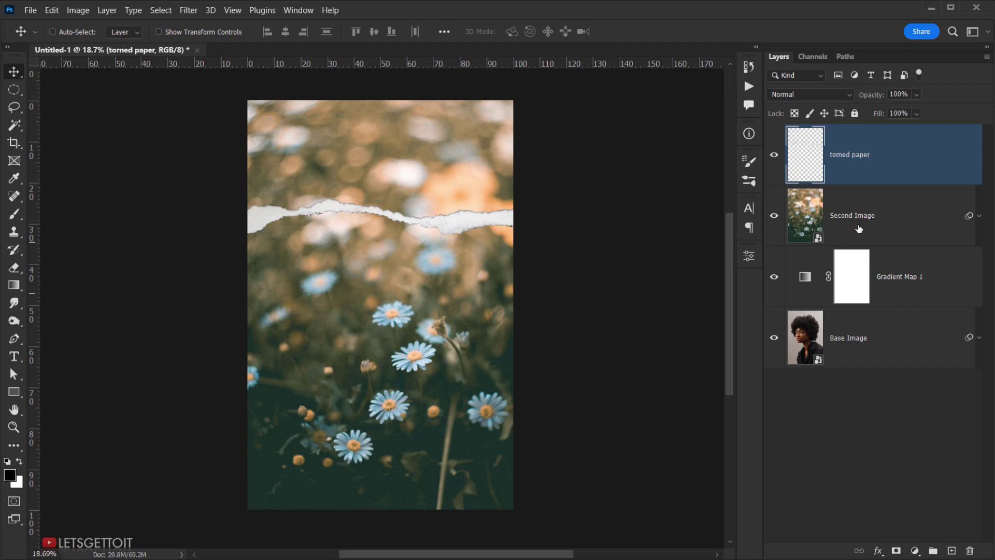
pyautogui.click(773, 217)
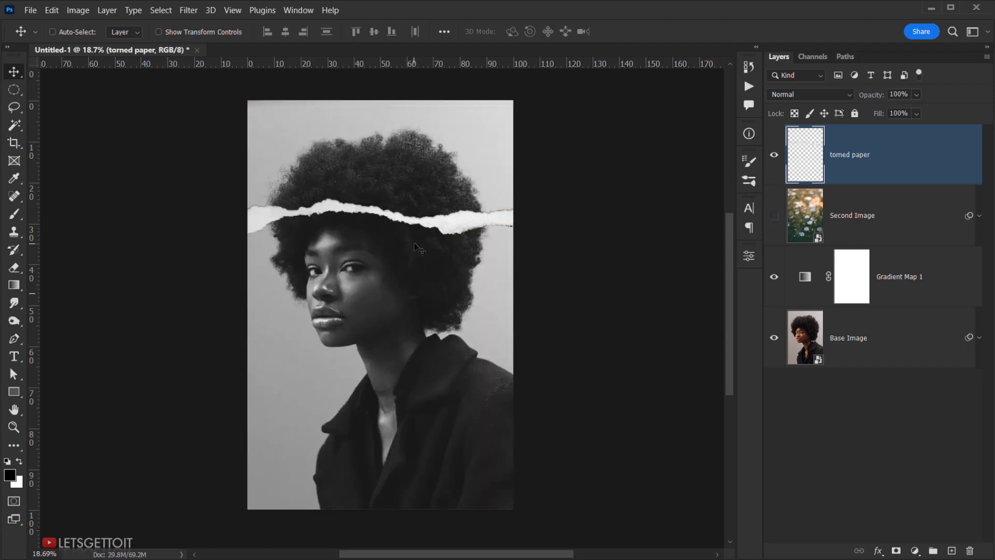
pyautogui.scroll(2, 381, 230)
pyautogui.moveTo(393, 208)
pyautogui.mouseDown()
pyautogui.moveTo(394, 195)
pyautogui.moveTo(392, 214)
pyautogui.mouseUp()
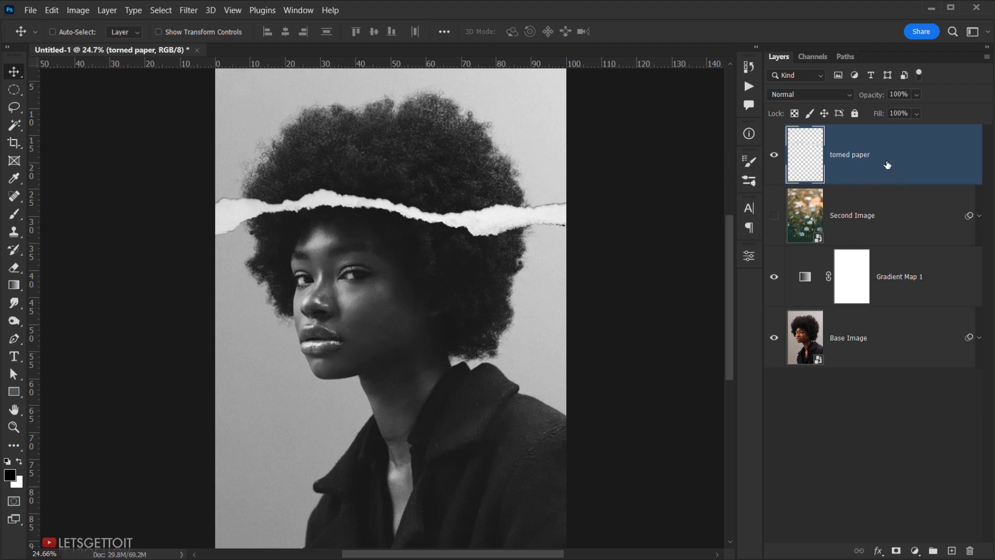
# Step: Duplicate the torned paper layer and rename the copy torned paper 2
pyautogui.moveTo(885, 156); pyautogui.dragTo(953, 552)
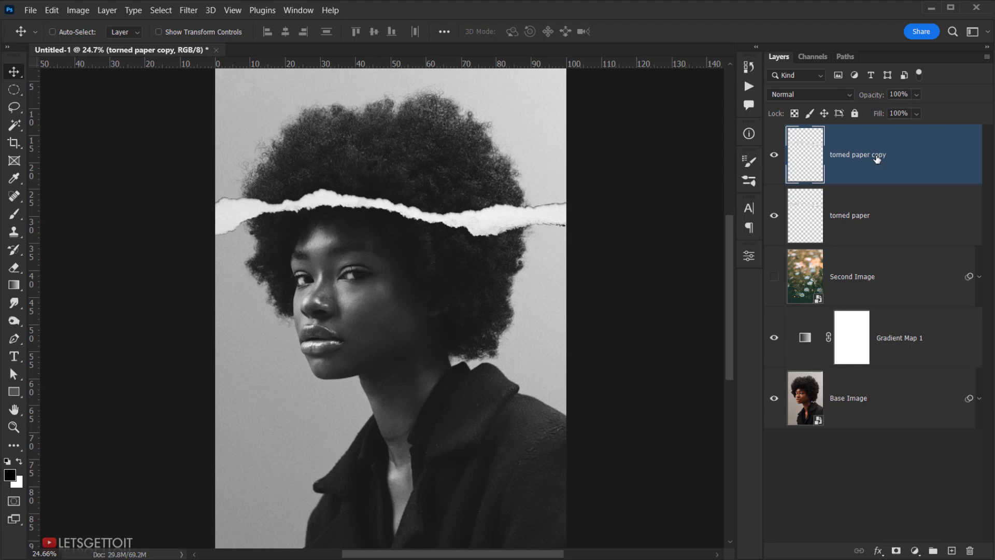
pyautogui.doubleClick(859, 155)
pyautogui.doubleClick(879, 155)
pyautogui.write('2')
pyautogui.press('Return')
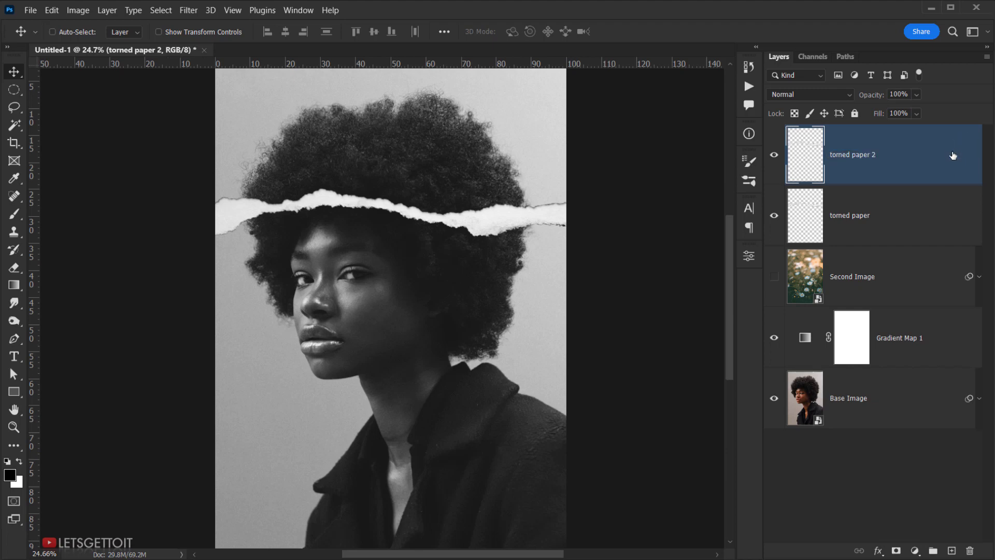
# Step: Flip torned paper 2 vertically and horizontally and position it across the lips
pyautogui.hotkey('ctrl', 't')
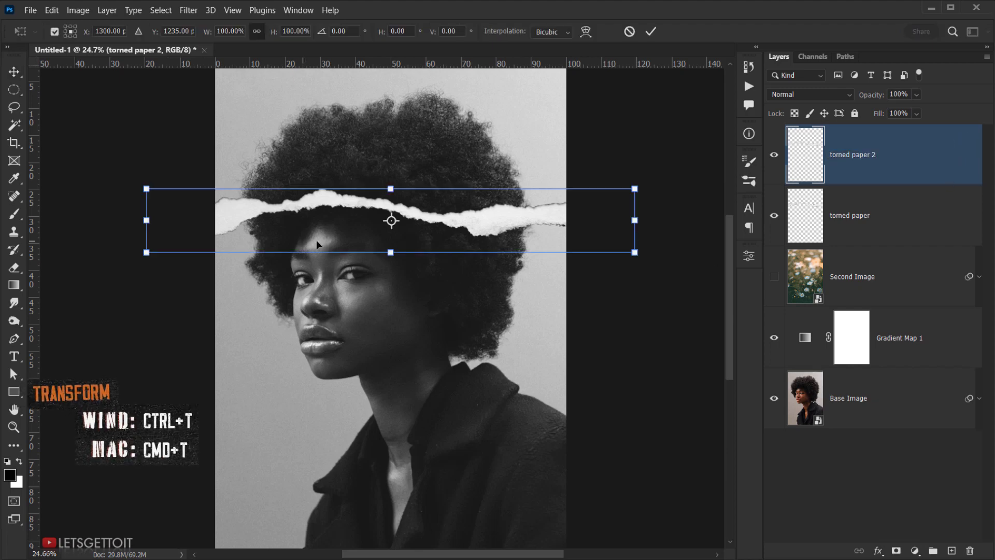
pyautogui.rightClick(523, 224)
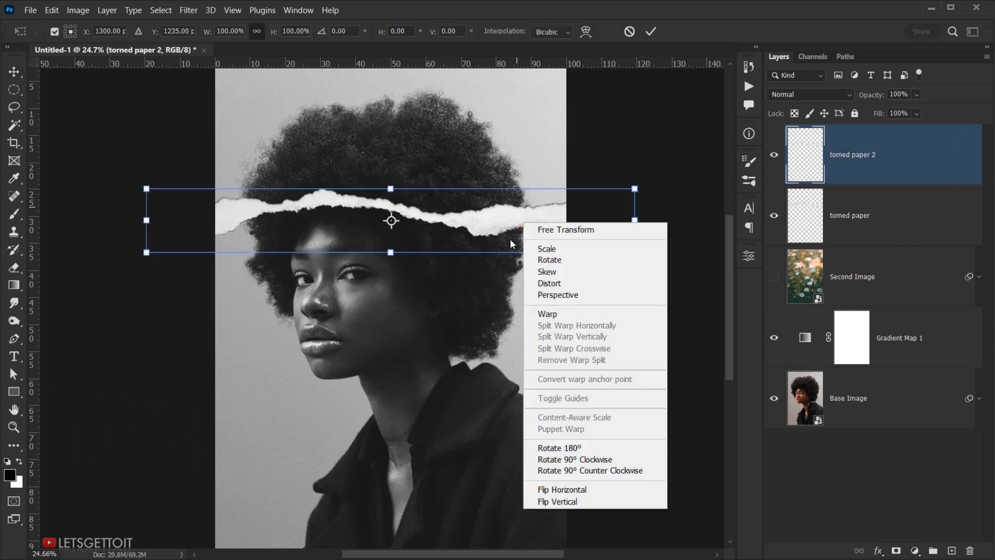
pyautogui.click(561, 499)
pyautogui.moveTo(474, 248); pyautogui.dragTo(477, 366)
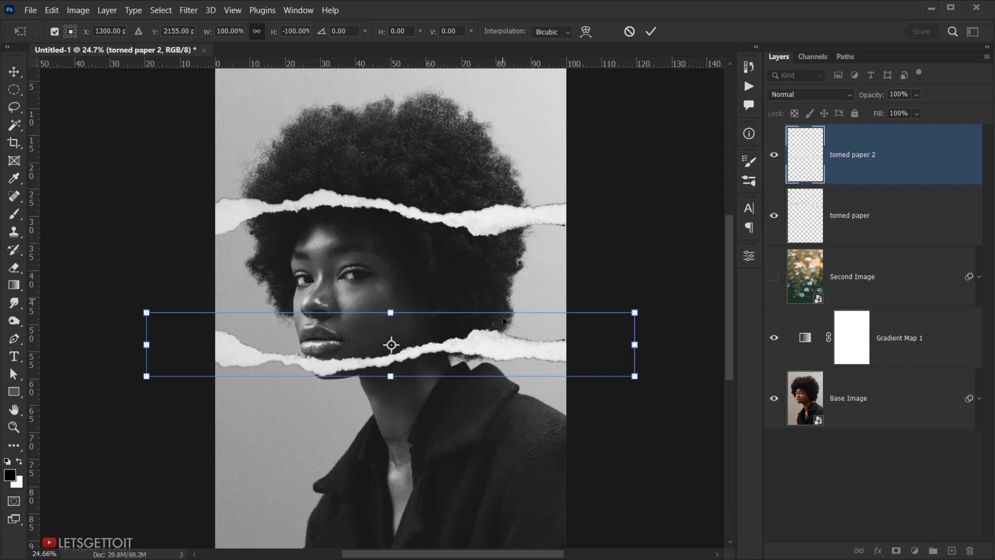
pyautogui.rightClick(496, 354)
pyautogui.click(544, 338)
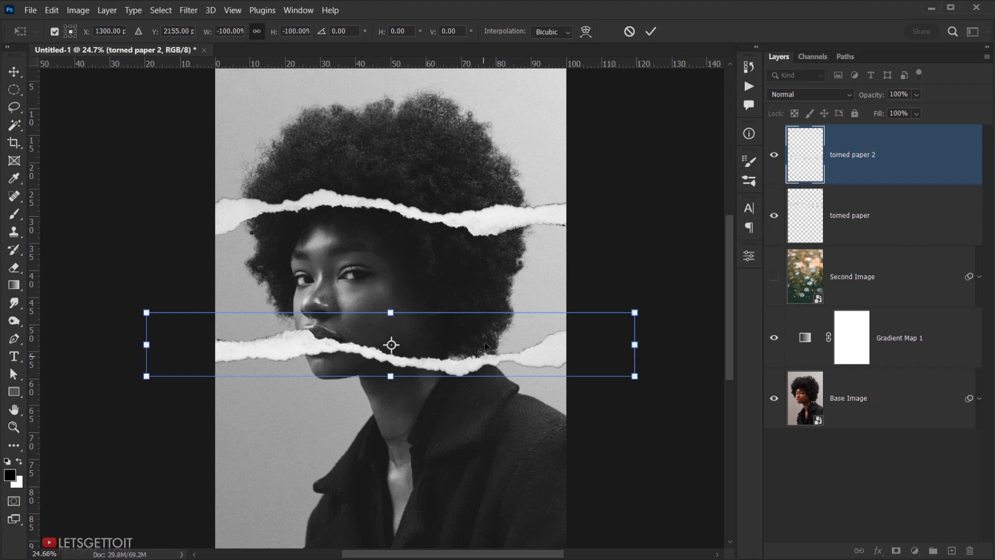
pyautogui.moveTo(500, 358); pyautogui.dragTo(453, 378)
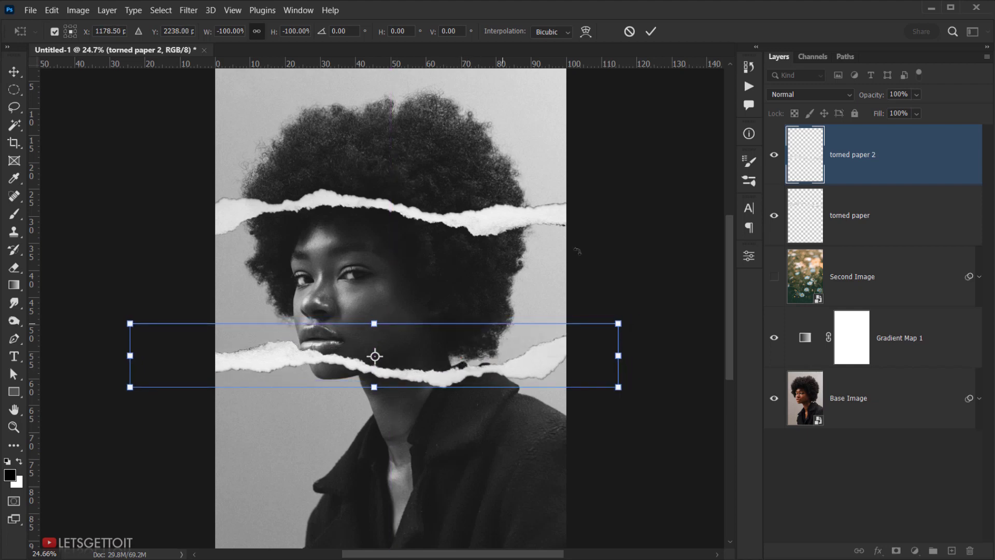
pyautogui.click(649, 31)
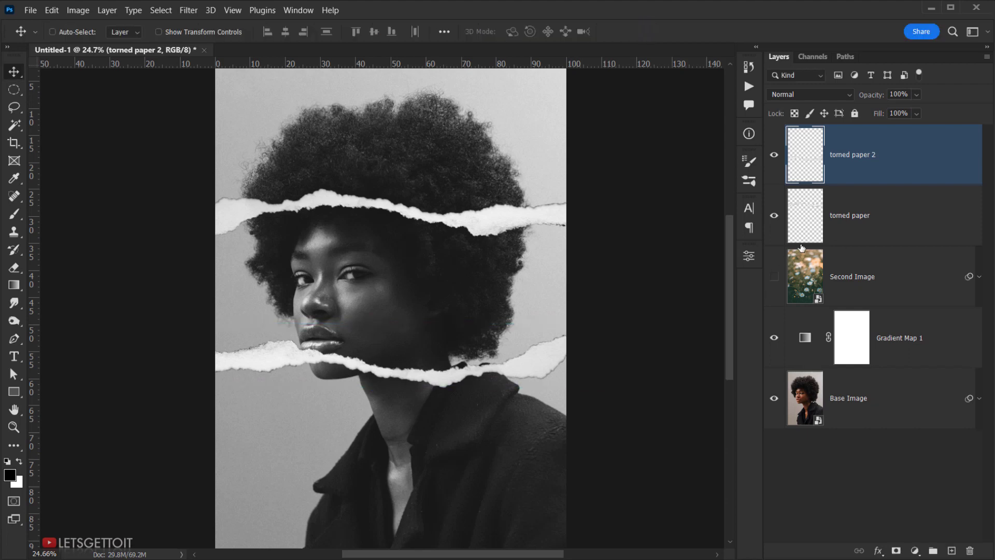
# Step: Raise the upper torned paper strip slightly on the canvas
pyautogui.click(915, 229)
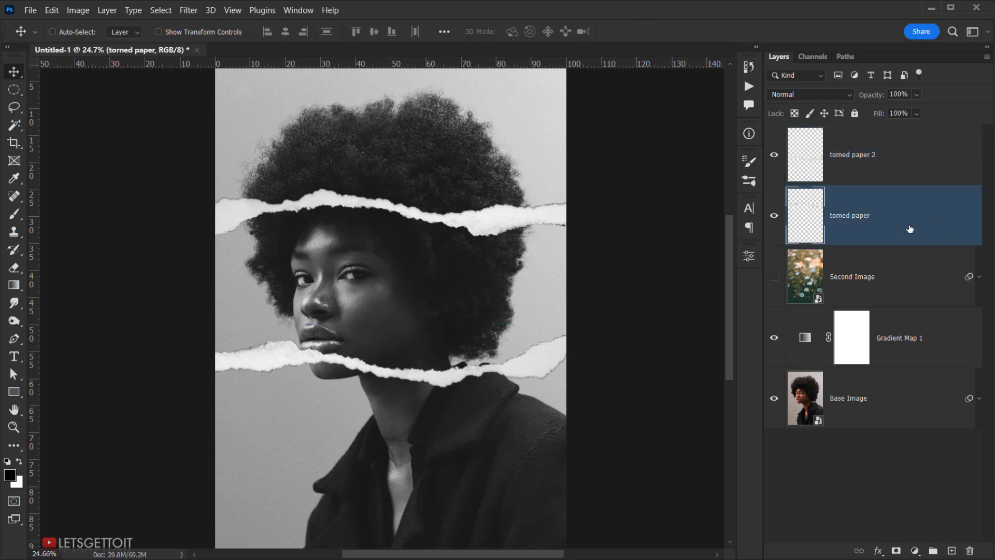
pyautogui.moveTo(489, 227); pyautogui.dragTo(486, 213)
pyautogui.scroll(-5, 412, 267)
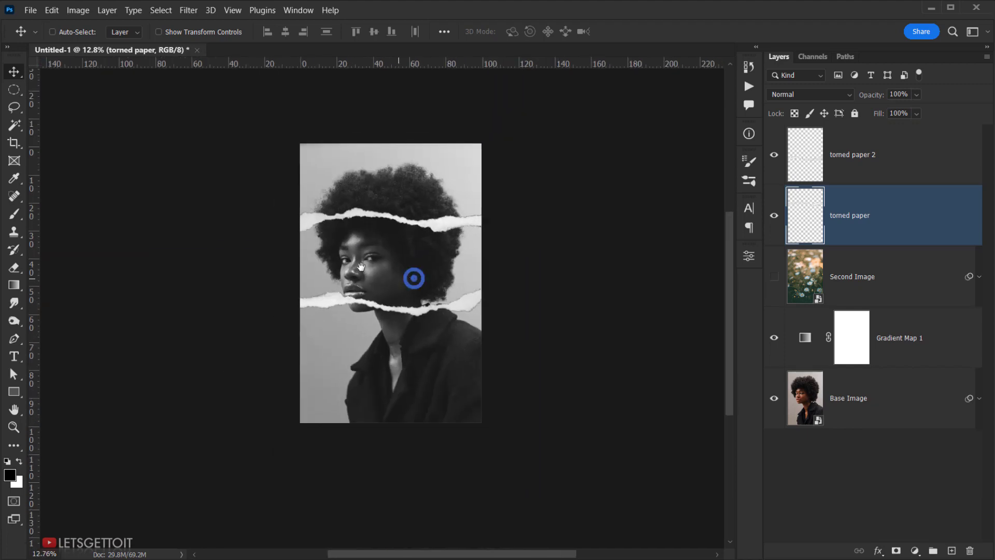
pyautogui.scroll(5, 267, 264)
pyautogui.hscroll(2, 384, 266)
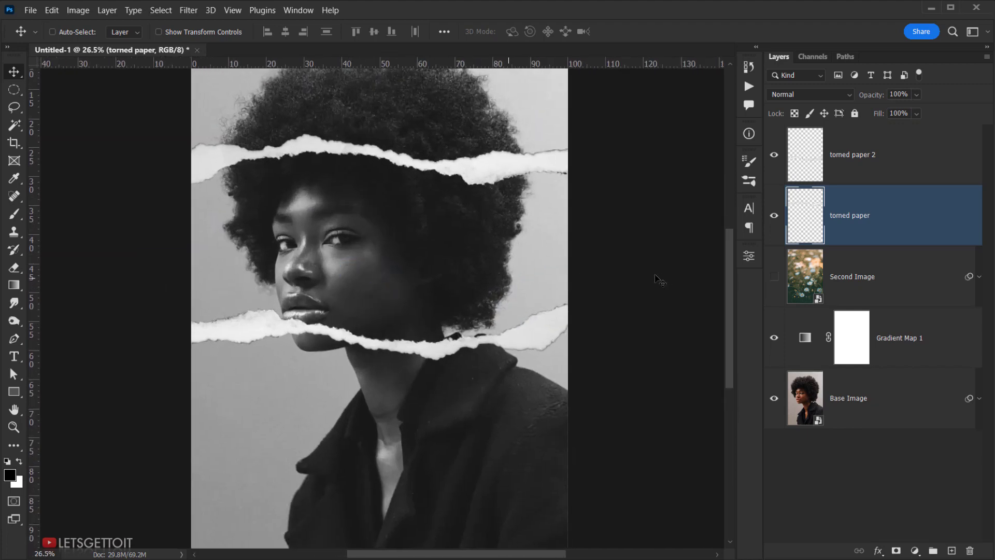
pyautogui.scroll(1, 293, 240)
pyautogui.scroll(2, 293, 240)
pyautogui.scroll(-1, 424, 275)
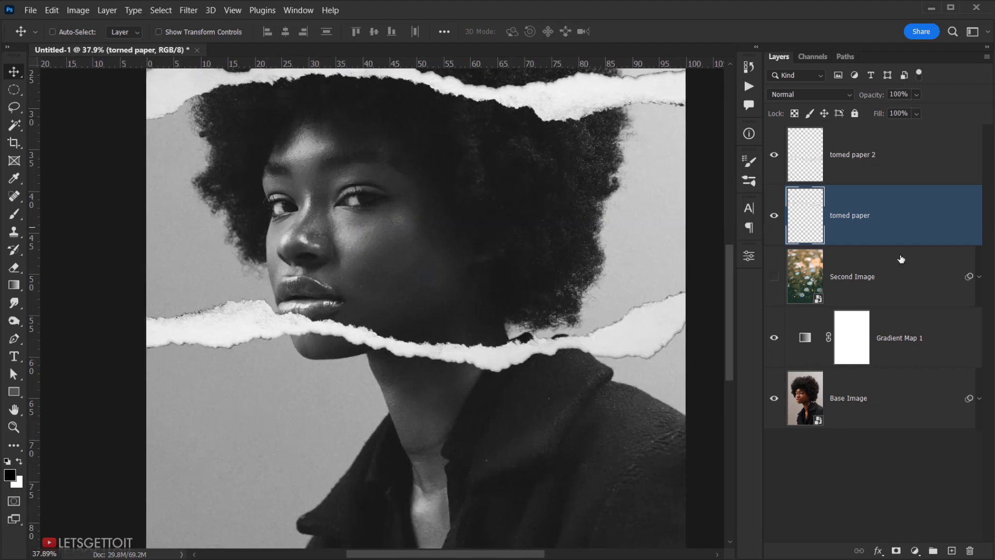
# Step: Show the Second Image flower photo and drag it upward to reveal the portrait's lower part
pyautogui.click(775, 278)
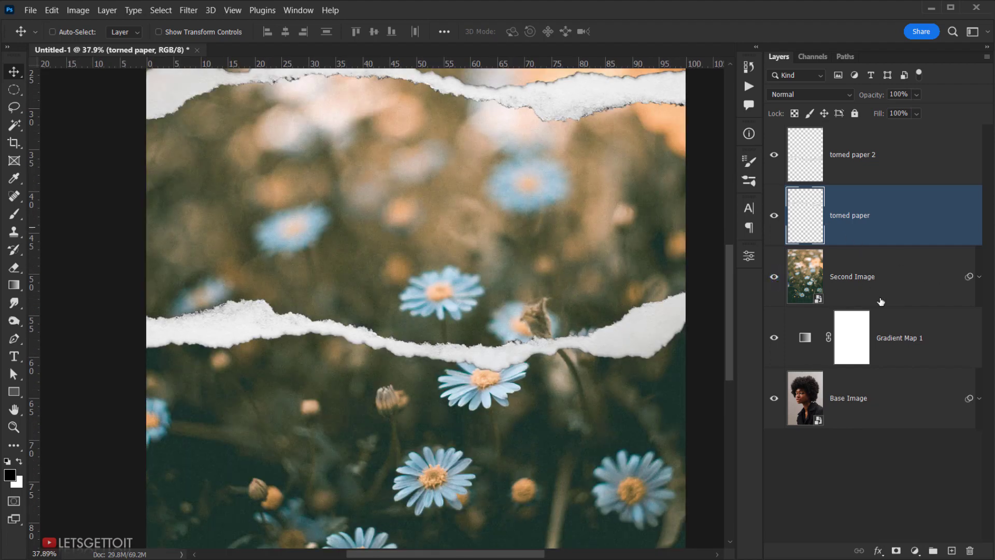
pyautogui.click(854, 290)
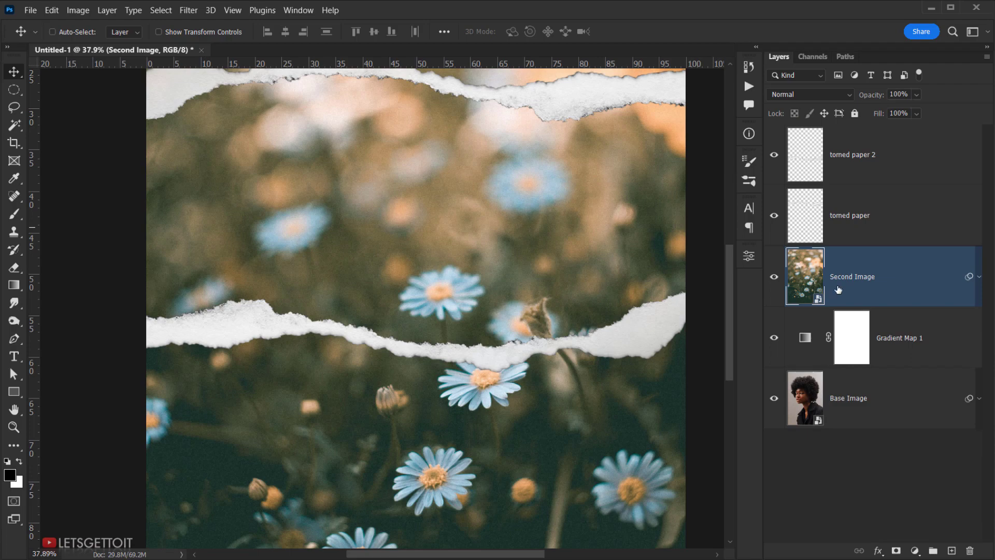
pyautogui.scroll(-3, 513, 278)
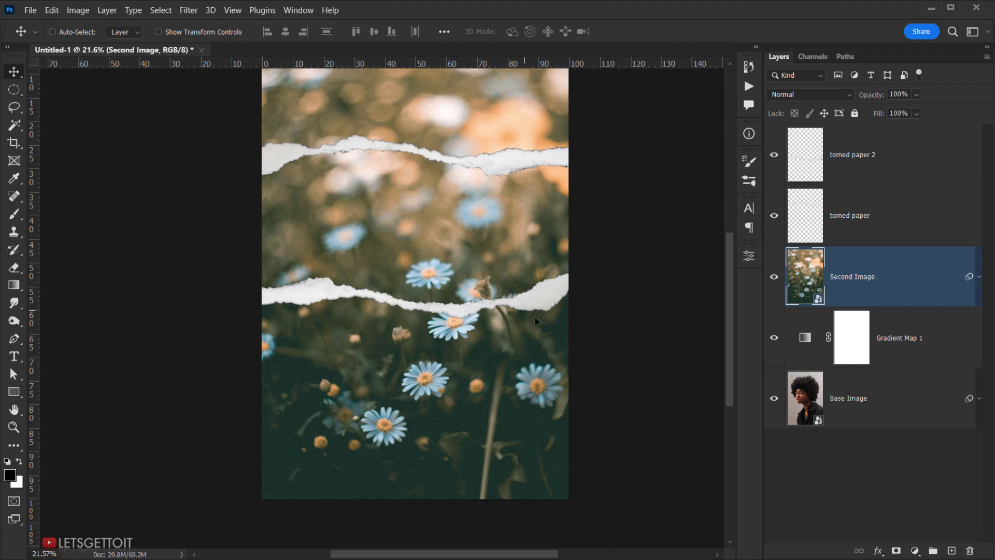
pyautogui.moveTo(359, 327); pyautogui.dragTo(390, 245)
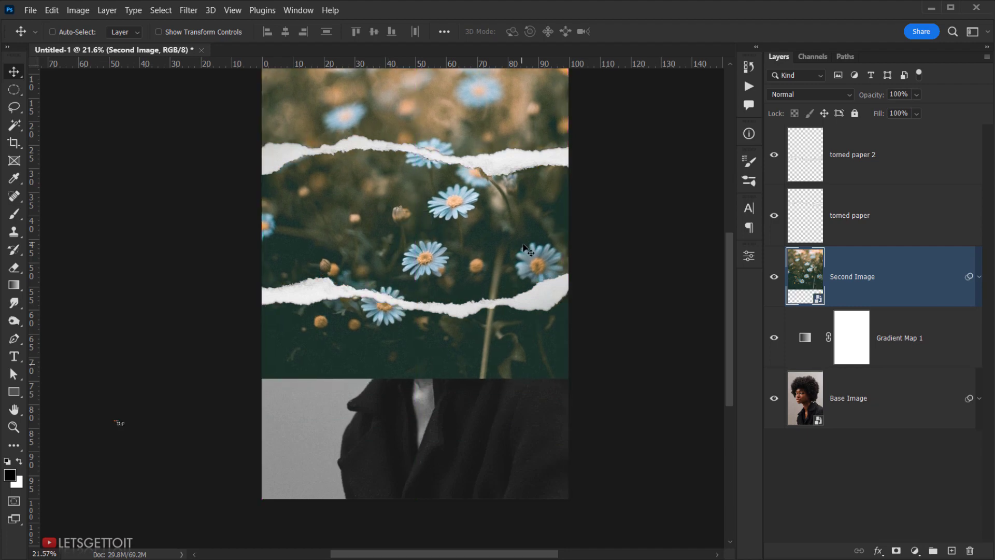
# Step: Scale the flower photo to 113.71%, shift it up and left, and commit the transform
pyautogui.hotkey('ctrl', 't')
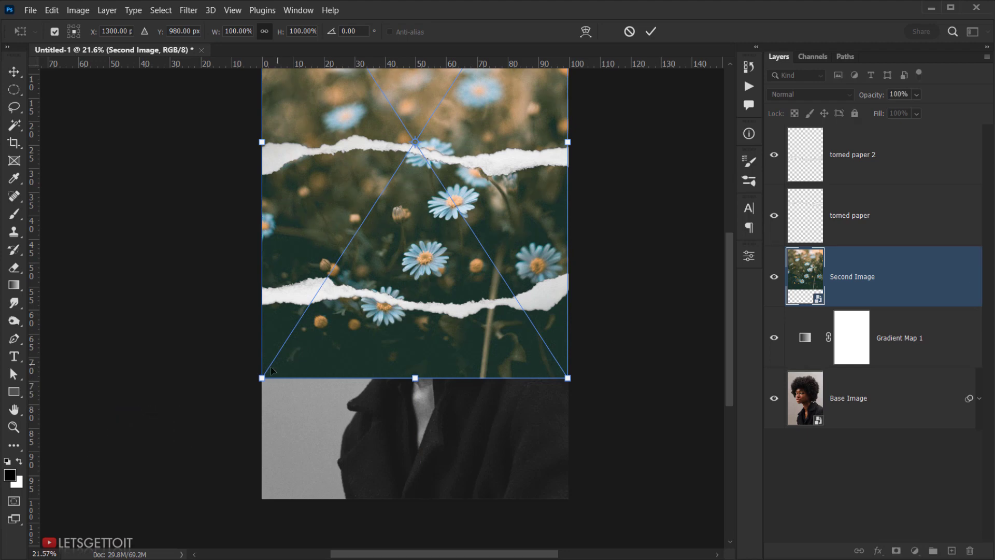
pyautogui.moveTo(262, 378); pyautogui.dragTo(236, 417)
pyautogui.moveTo(418, 335); pyautogui.dragTo(414, 310)
pyautogui.moveTo(567, 134); pyautogui.dragTo(583, 134)
pyautogui.moveTo(490, 228); pyautogui.dragTo(486, 223)
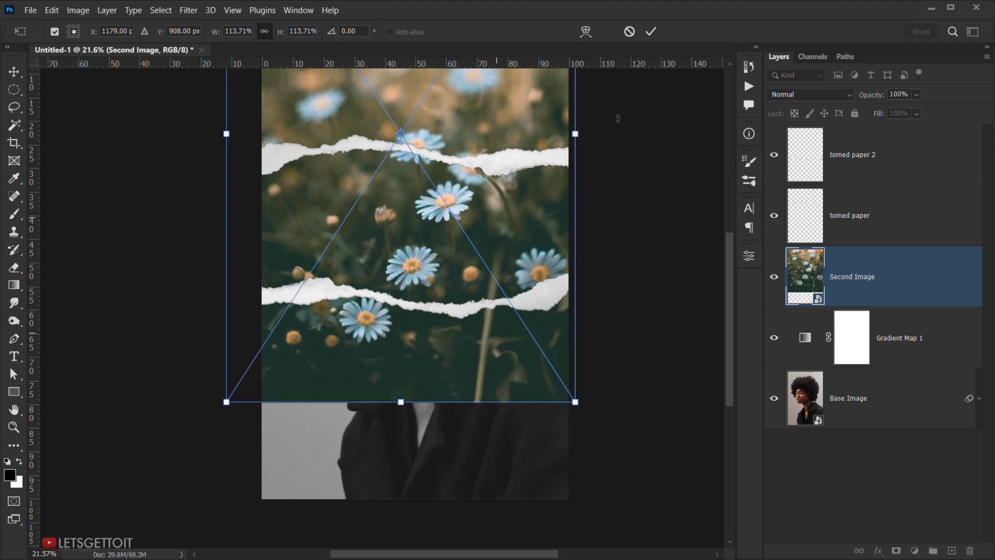
pyautogui.click(651, 32)
pyautogui.scroll(3, 362, 227)
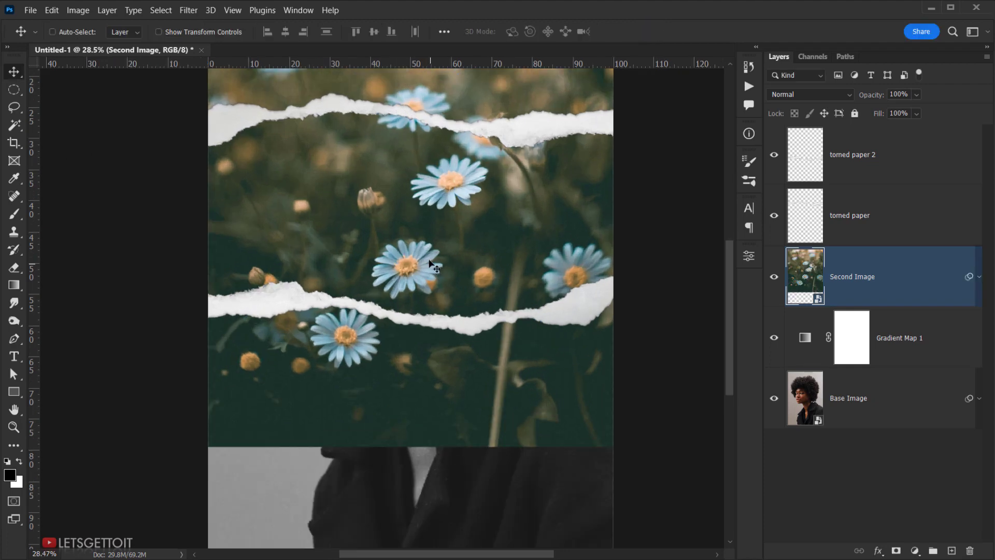
pyautogui.scroll(-3, 378, 342)
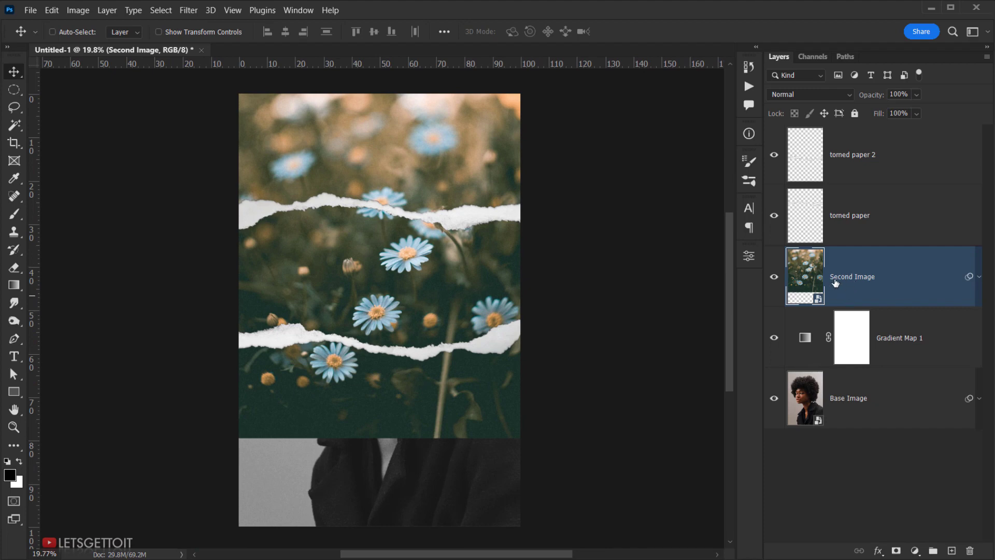
# Step: Add a layer mask to Second Image, then briefly hide and reshow the lower torn strip
pyautogui.click(897, 551)
pyautogui.moveTo(855, 266); pyautogui.dragTo(858, 216)
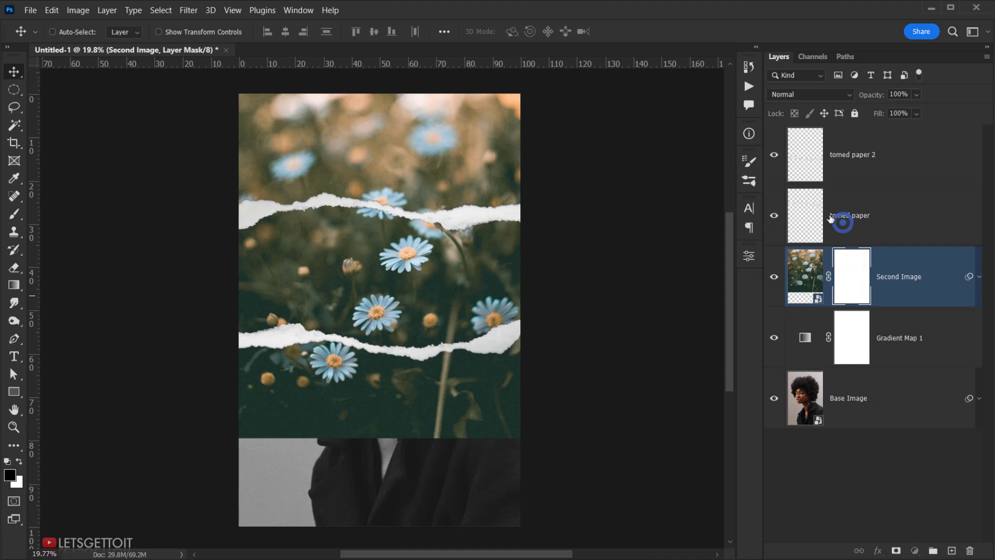
pyautogui.click(858, 217)
pyautogui.click(775, 155)
pyautogui.click(775, 154)
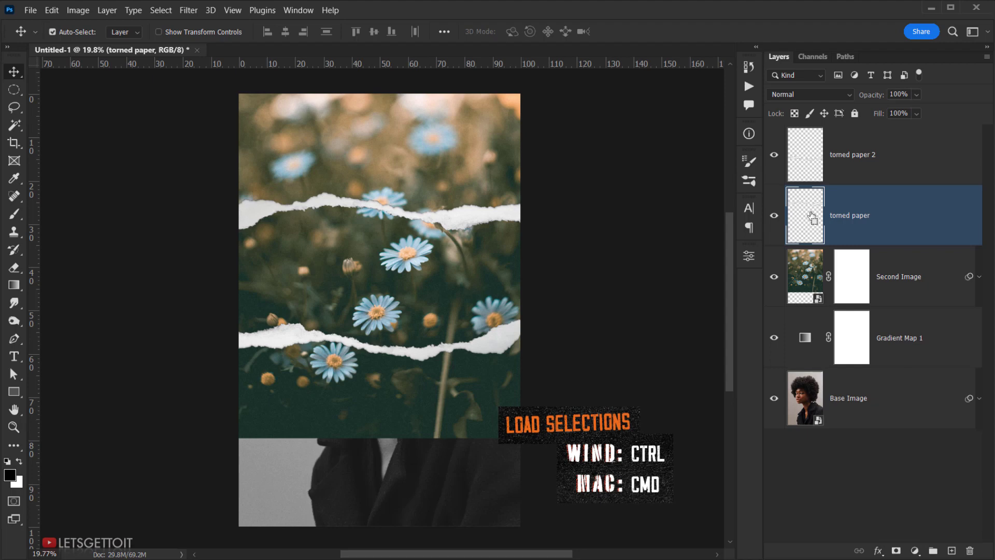
# Step: Preview the selection outlines of both torn paper strips, then deselect
pyautogui.keyDown('ctrl'); pyautogui.click(800, 226); pyautogui.keyUp('ctrl')
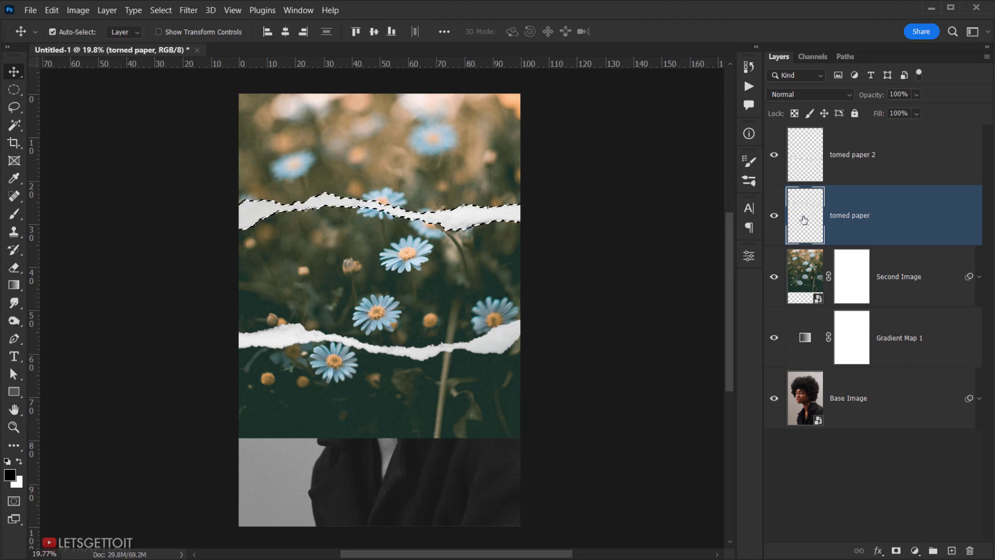
pyautogui.press('ctrl')
pyautogui.click(818, 157)
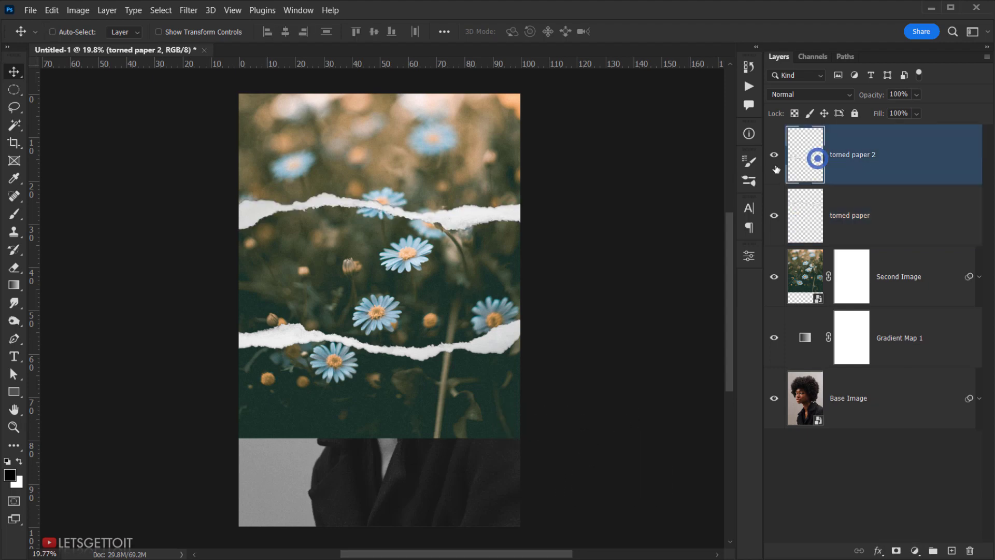
pyautogui.click(774, 155)
pyautogui.click(774, 154)
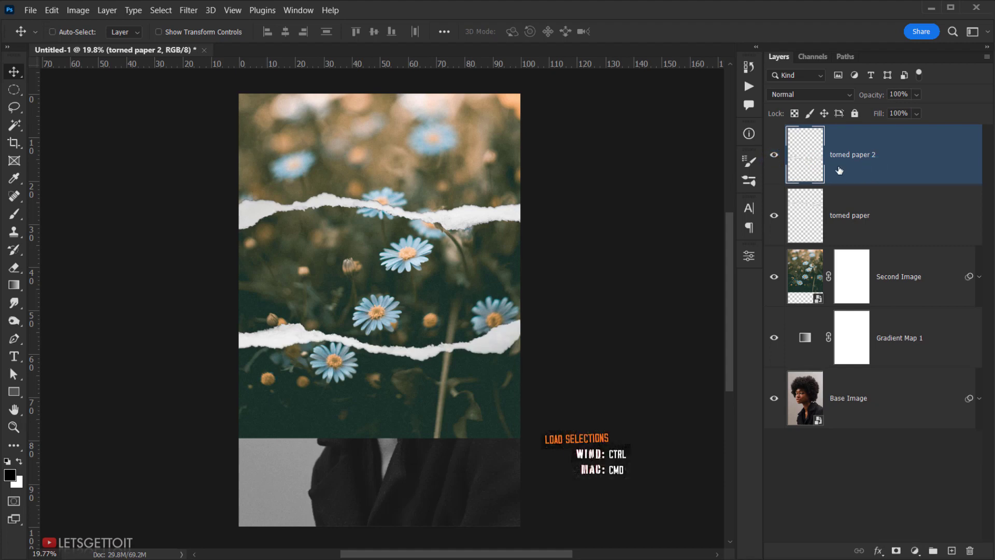
pyautogui.keyDown('ctrl'); pyautogui.click(813, 150); pyautogui.keyUp('ctrl')
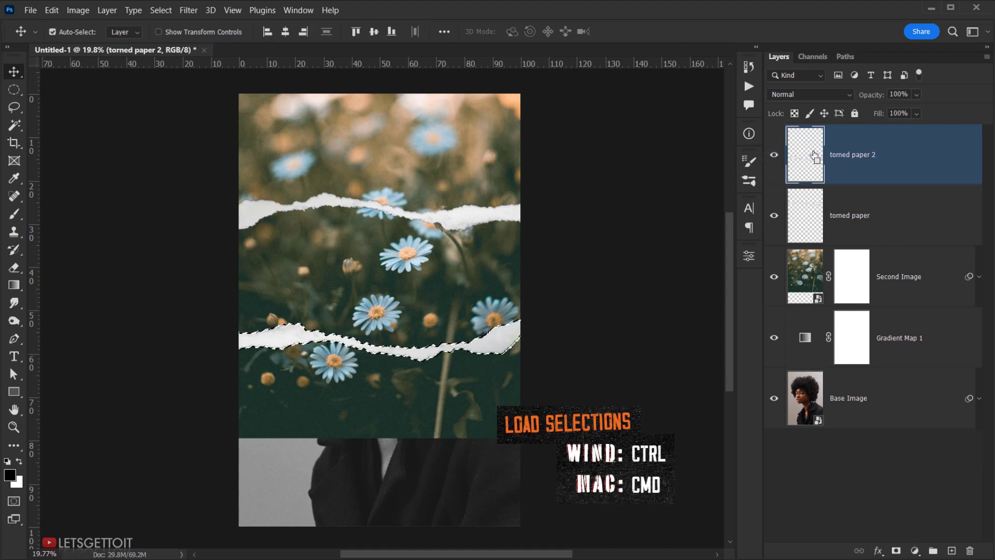
pyautogui.hotkey('ctrl', 'd')
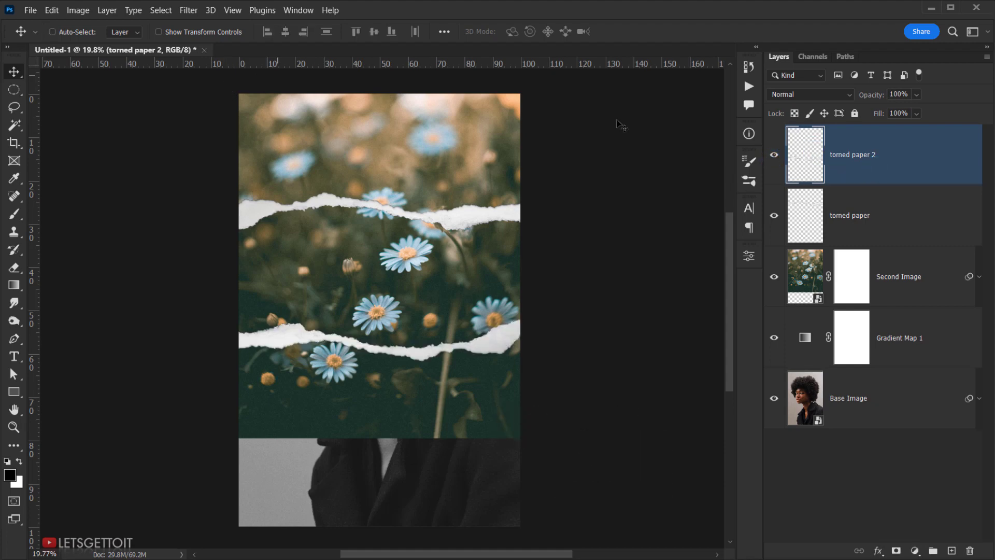
pyautogui.click(887, 157)
# Step: Load the lower strip's transparency as a selection and select the area below its torn edge
pyautogui.click(161, 10)
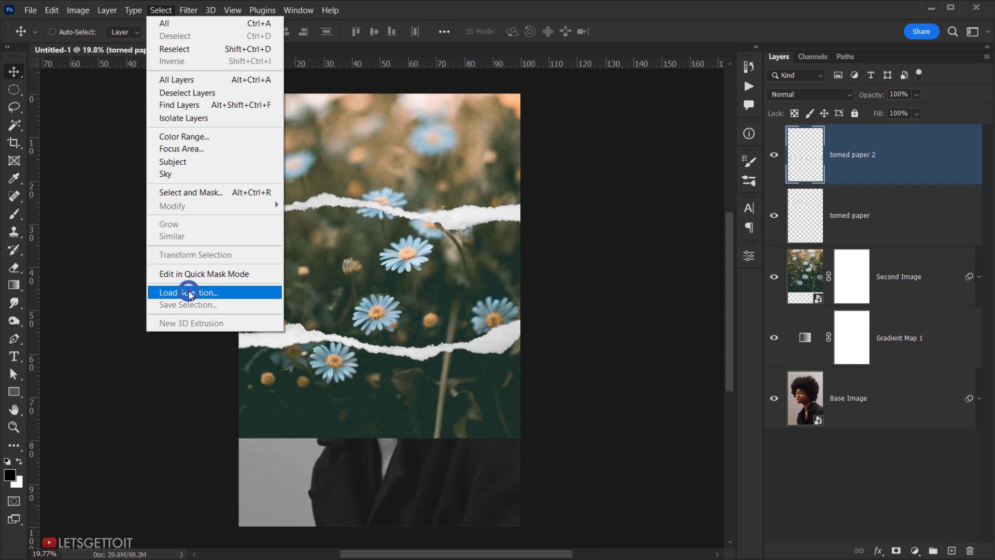
pyautogui.click(189, 293)
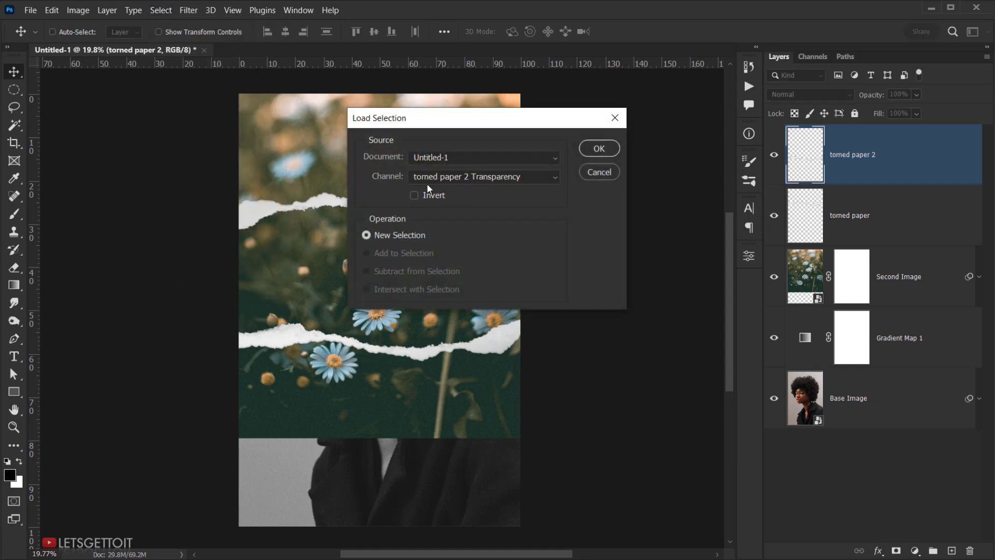
pyautogui.click(598, 149)
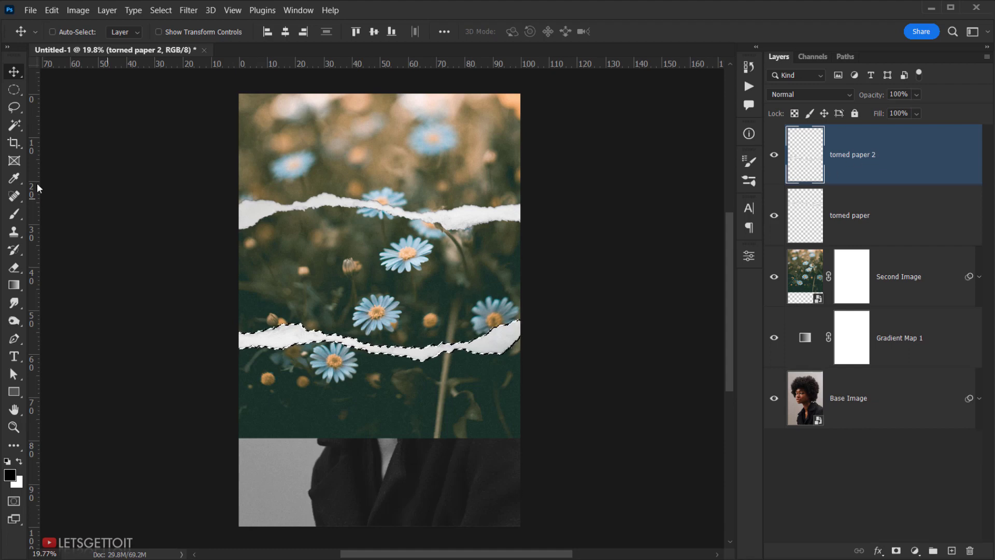
pyautogui.click(18, 129)
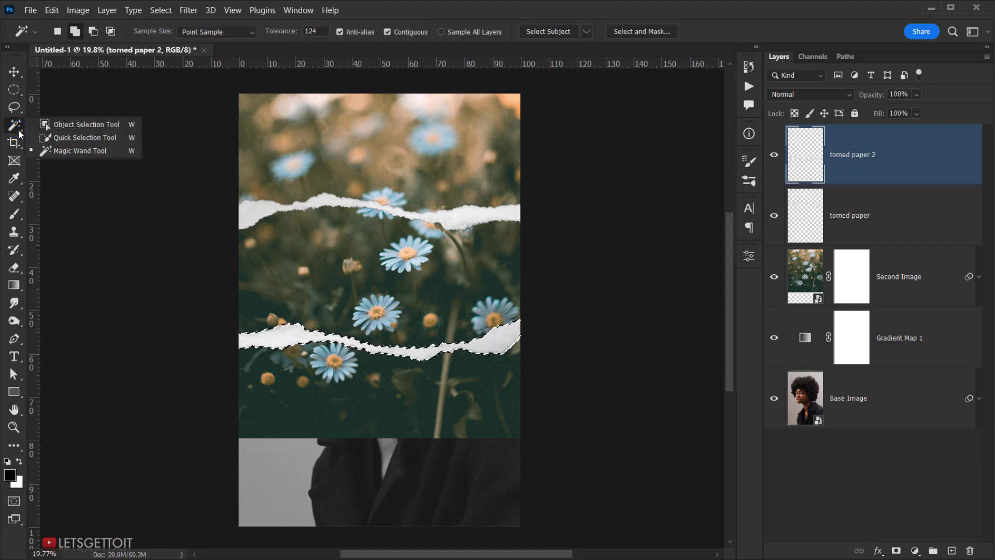
pyautogui.click(68, 152)
pyautogui.click(417, 461)
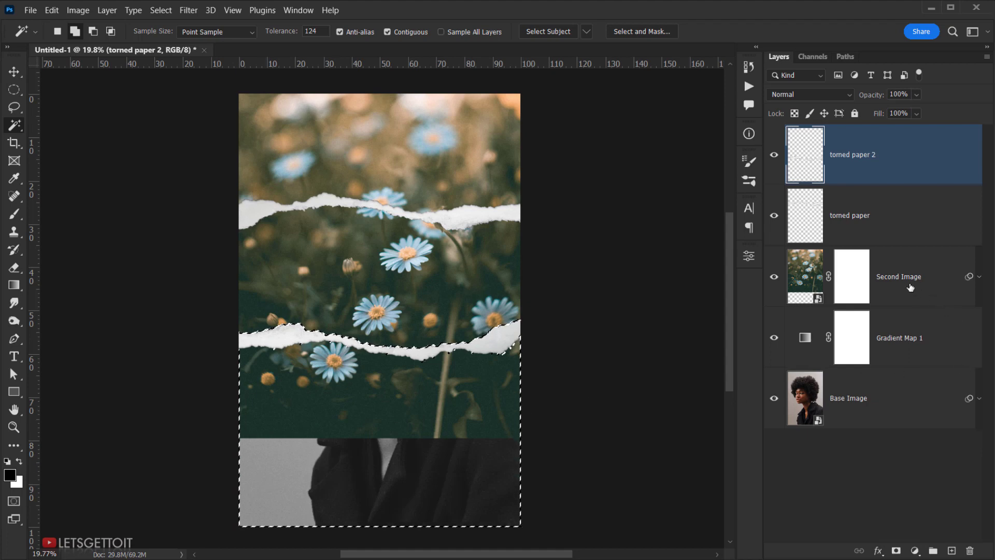
# Step: Fill the selected lower area of the Second Image mask with black, then deselect
pyautogui.click(874, 285)
pyautogui.click(847, 285)
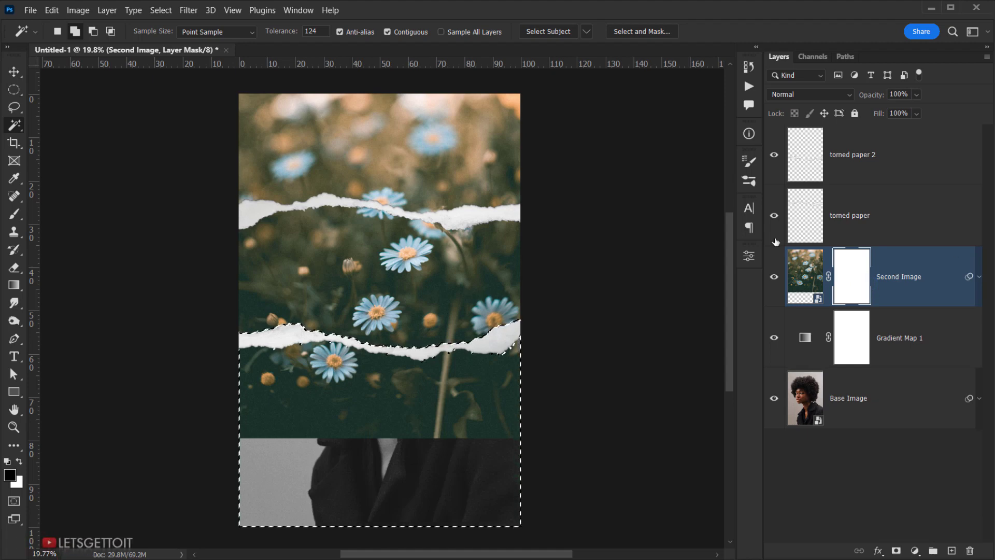
pyautogui.click(20, 460)
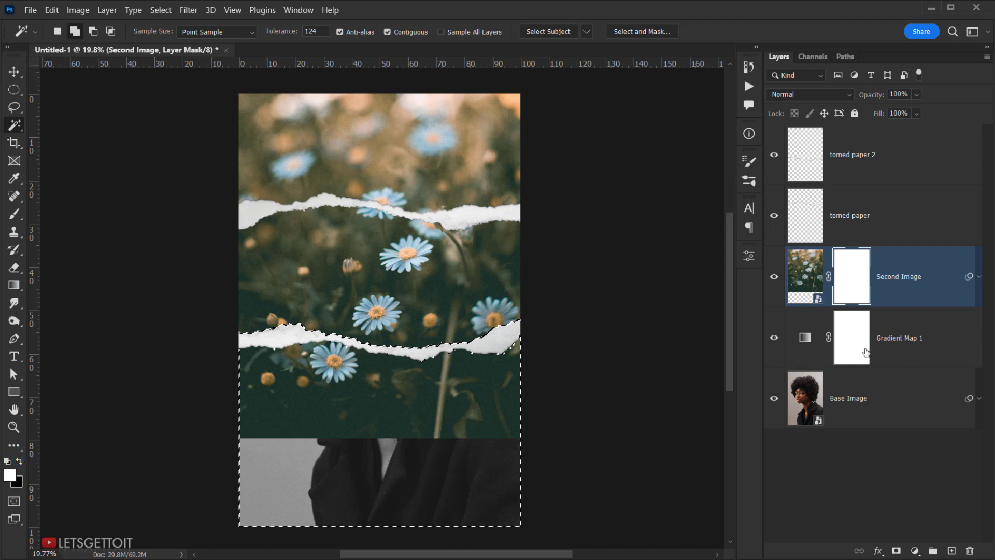
pyautogui.hotkey('ctrl', 'BackSpace')
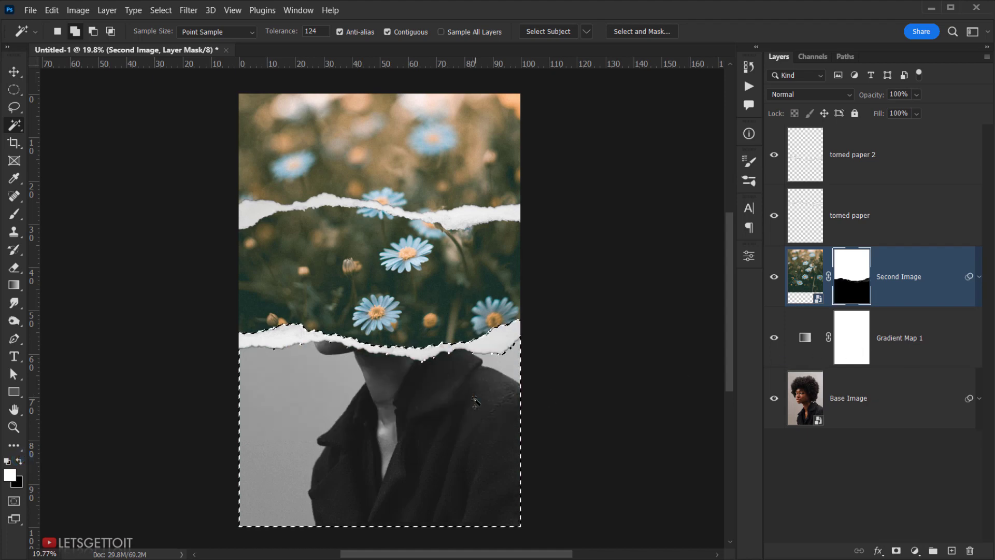
pyautogui.hotkey('ctrl', 'd')
pyautogui.scroll(3, 387, 399)
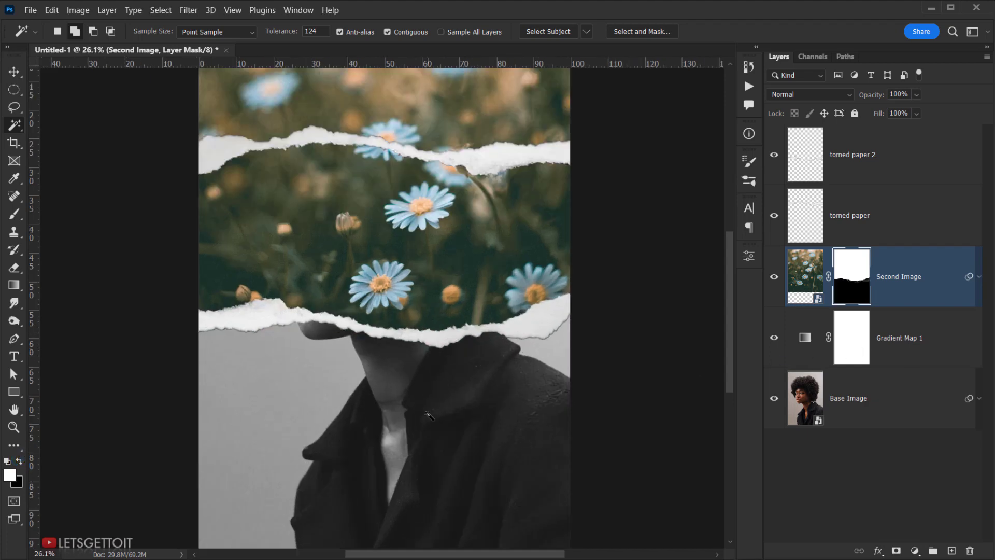
pyautogui.scroll(-3, 349, 412)
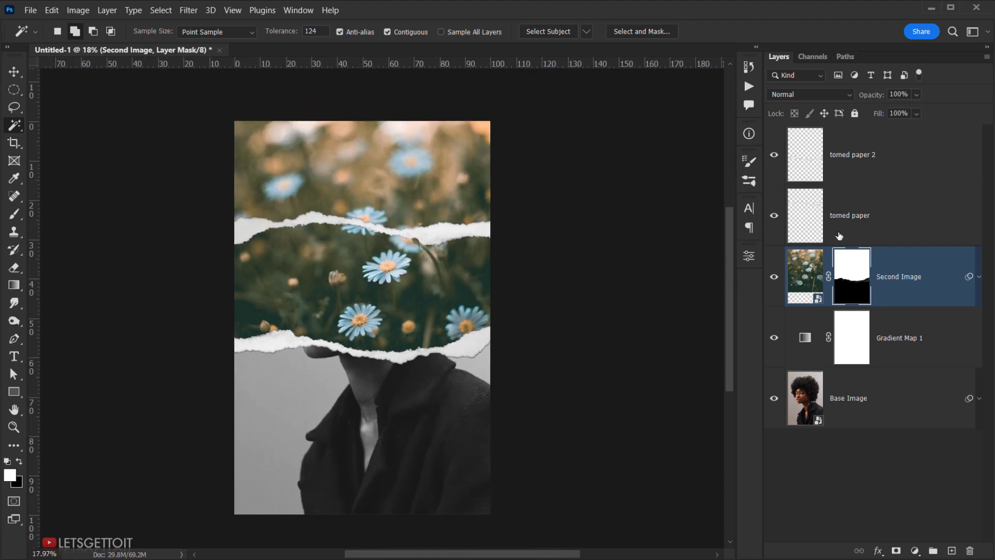
# Step: Load the torned paper strip as a selection and add the top area above it
pyautogui.hotkey('alt', '.')
pyautogui.click(774, 215)
pyautogui.click(775, 215)
pyautogui.click(869, 216)
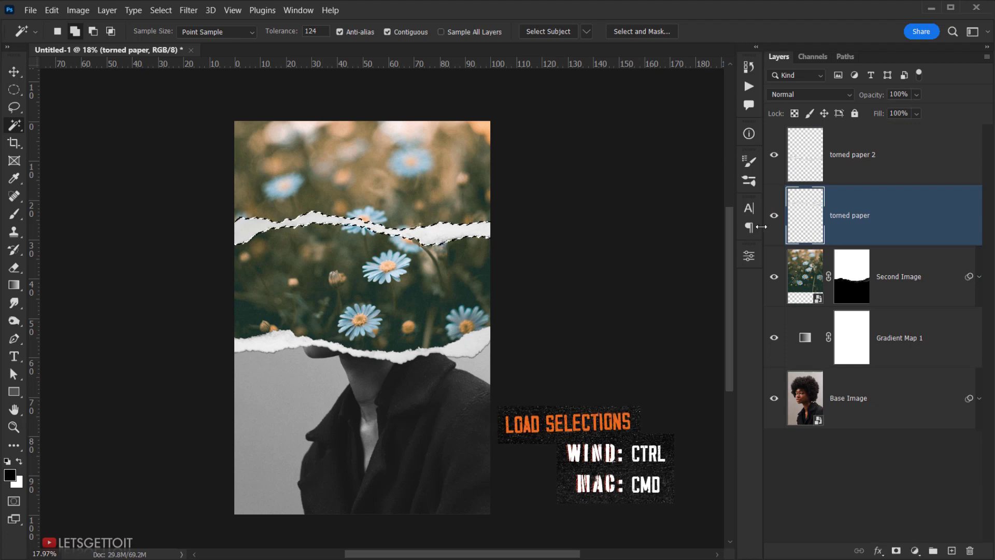
pyautogui.keyDown('ctrl'); pyautogui.click(805, 216); pyautogui.keyUp('ctrl')
pyautogui.scroll(3, 384, 230)
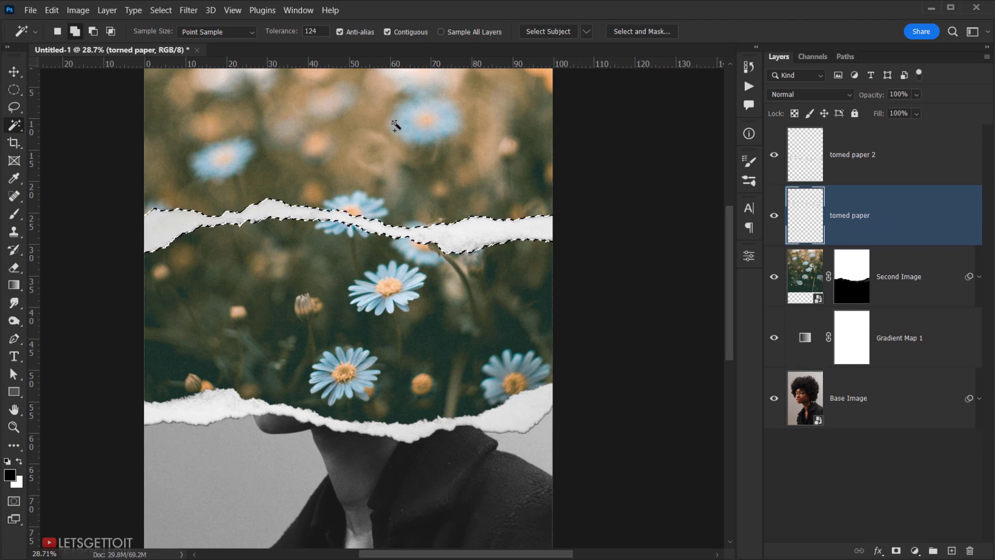
pyautogui.moveTo(360, 114); pyautogui.dragTo(381, 236)
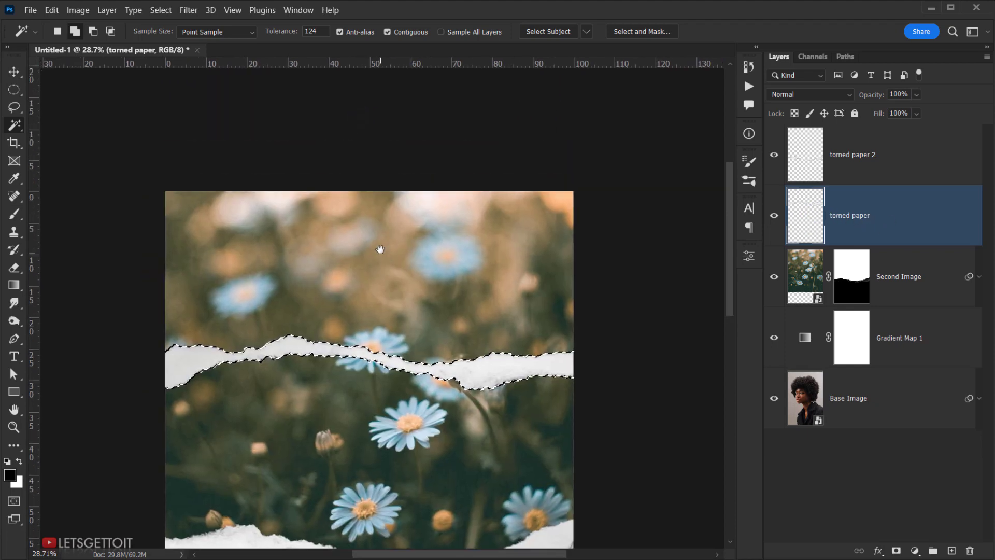
pyautogui.click(429, 228)
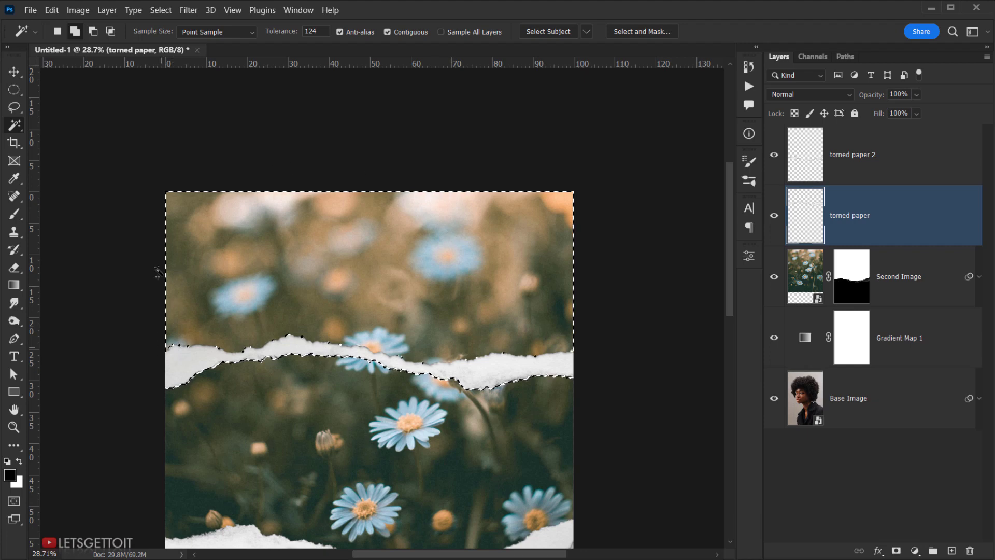
pyautogui.moveTo(515, 359); pyautogui.dragTo(473, 224)
# Step: Fill the selected top area of the Second Image mask with black, then deselect
pyautogui.click(859, 282)
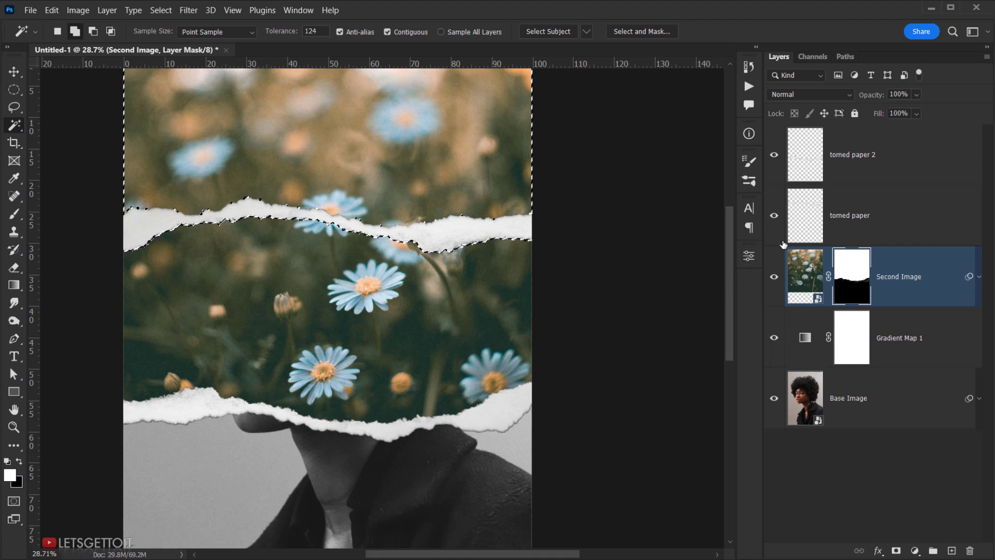
pyautogui.hotkey('ctrl', 'BackSpace')
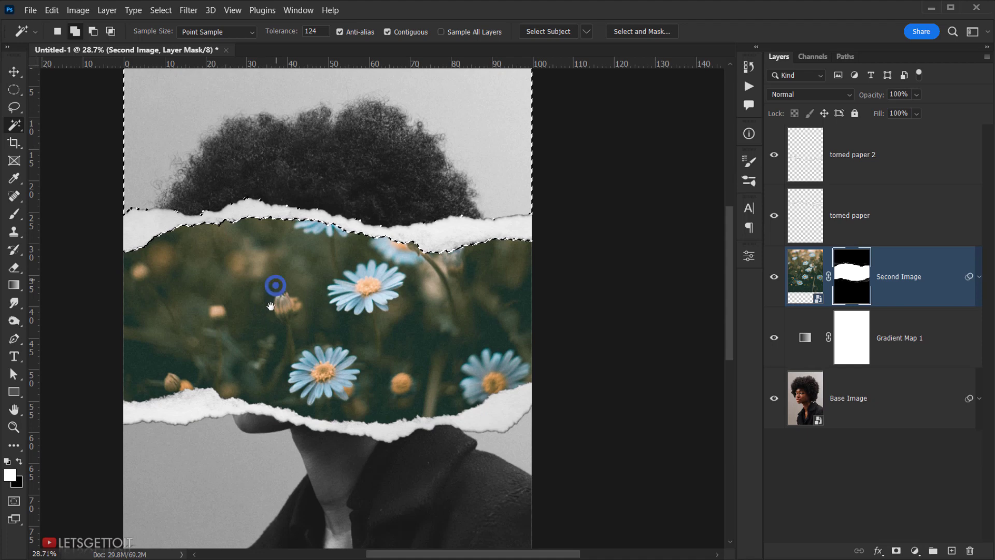
pyautogui.moveTo(275, 285); pyautogui.dragTo(266, 338)
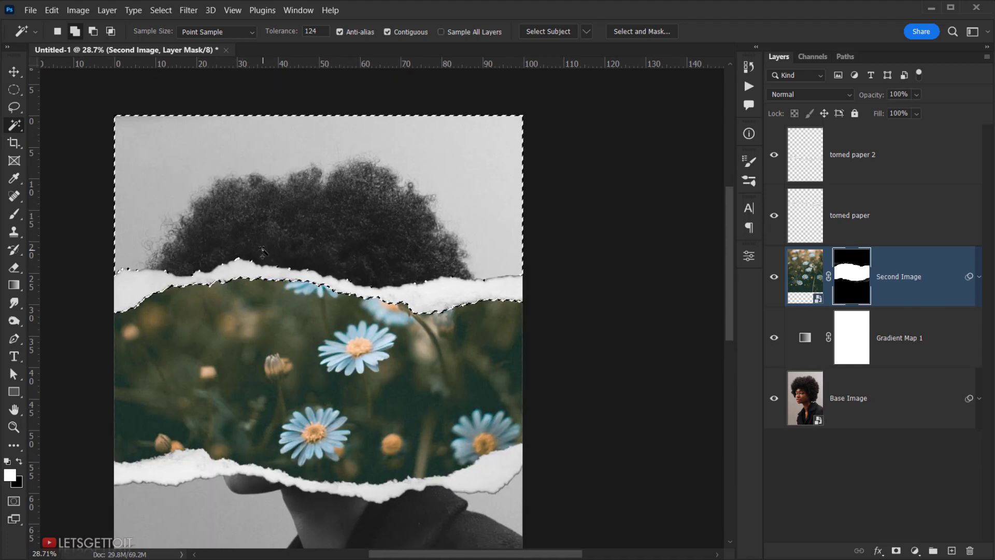
pyautogui.hotkey('ctrl', 'd')
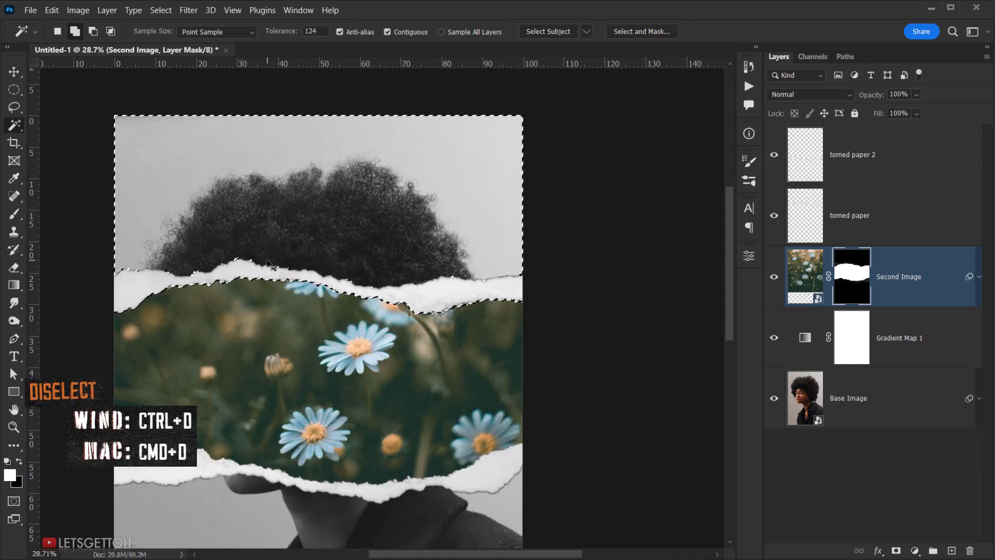
pyautogui.scroll(-5, 311, 394)
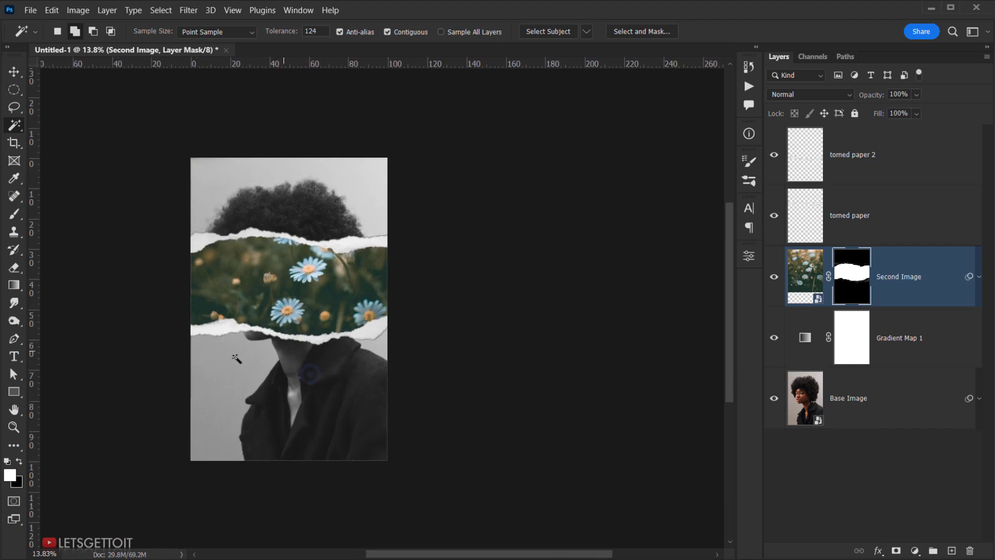
# Step: Select the Base Image layer, toggling its visibility once to compare
pyautogui.scroll(4, 311, 378)
pyautogui.moveTo(280, 270); pyautogui.dragTo(277, 340)
pyautogui.scroll(-2, 280, 329)
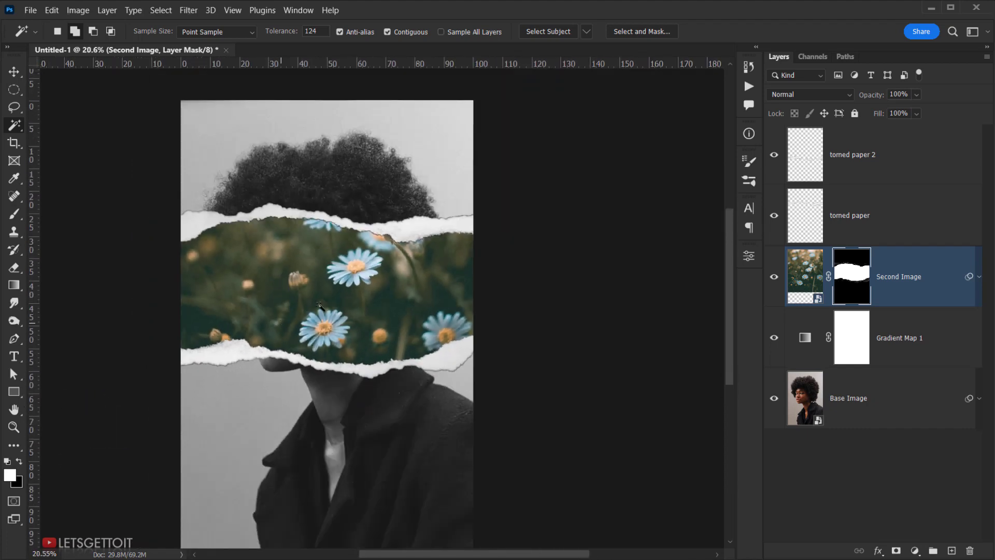
pyautogui.scroll(-2, 327, 225)
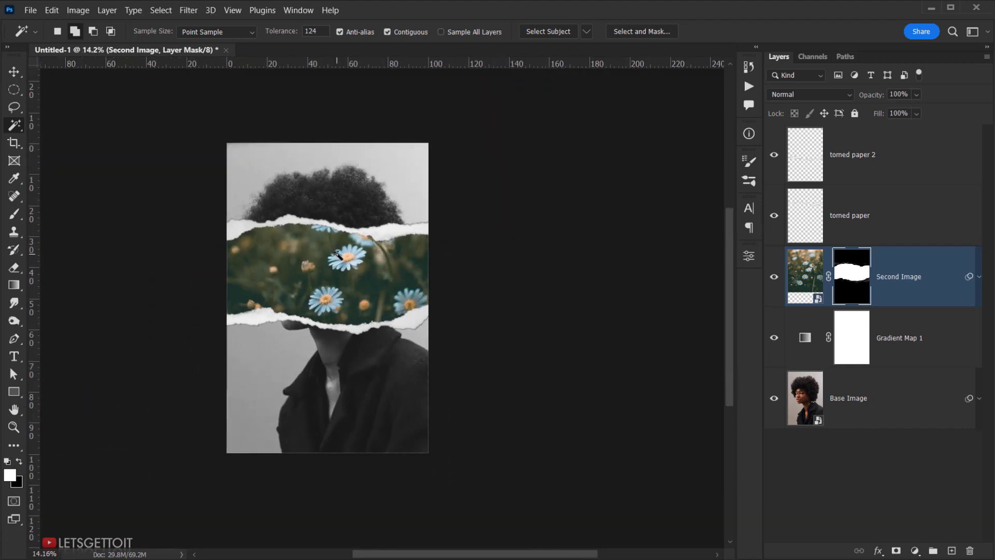
pyautogui.scroll(3, 343, 267)
pyautogui.scroll(-3, 280, 197)
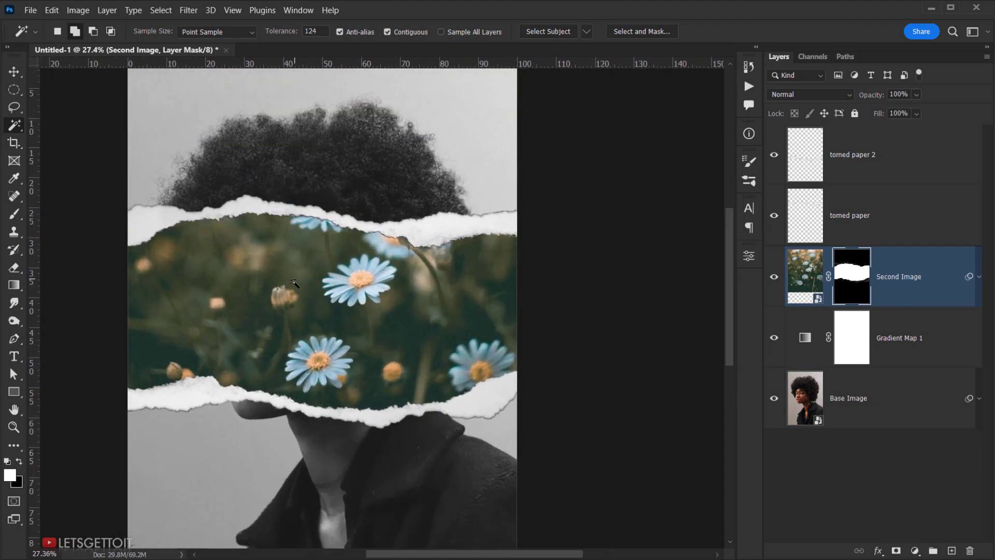
pyautogui.click(862, 390)
pyautogui.click(775, 399)
pyautogui.click(774, 400)
pyautogui.moveTo(275, 311); pyautogui.dragTo(265, 273)
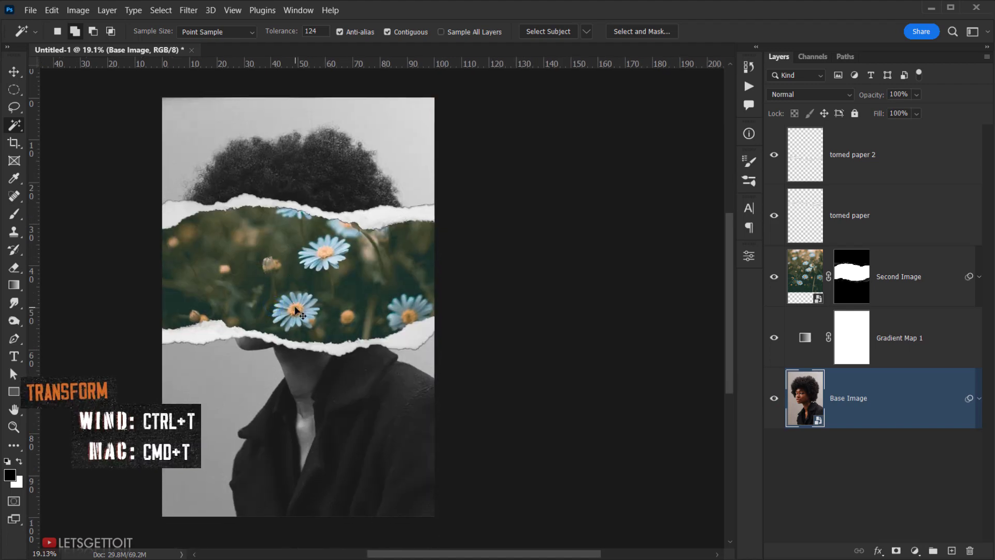
# Step: Scale the base portrait to about 142% and position its lips just below the lower strip
pyautogui.hotkey('ctrl', 't')
pyautogui.moveTo(298, 98); pyautogui.dragTo(297, 79)
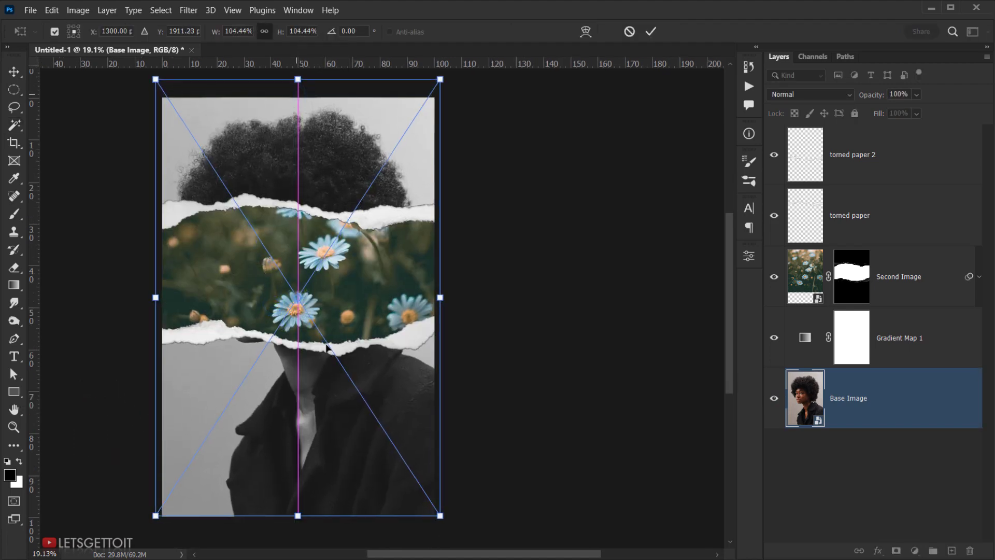
pyautogui.moveTo(297, 516); pyautogui.dragTo(298, 547)
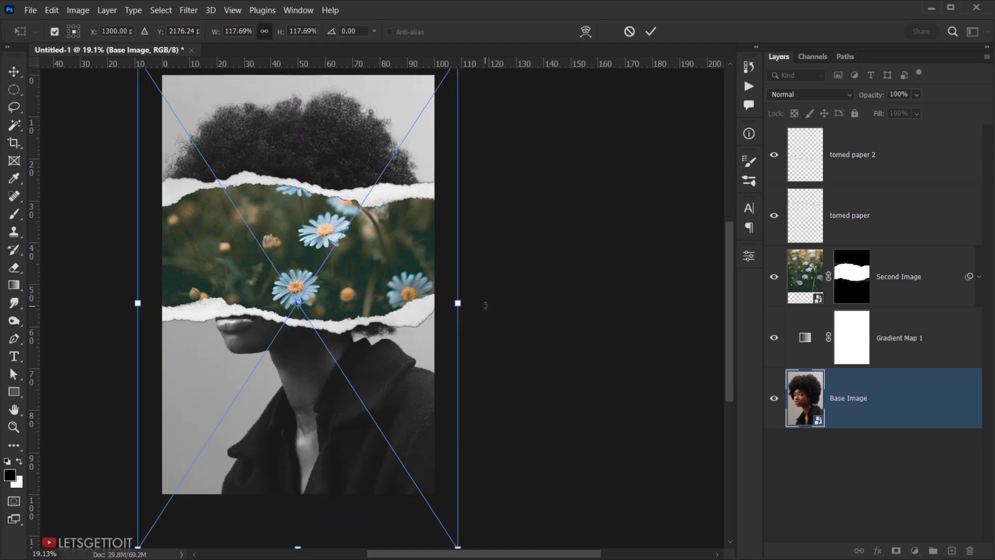
pyautogui.moveTo(458, 303); pyautogui.dragTo(461, 302)
pyautogui.moveTo(138, 303); pyautogui.dragTo(109, 302)
pyautogui.moveTo(284, 370); pyautogui.dragTo(307, 396)
pyautogui.moveTo(129, 319); pyautogui.dragTo(92, 317)
pyautogui.moveTo(280, 384); pyautogui.dragTo(315, 388)
pyautogui.moveTo(392, 389); pyautogui.dragTo(388, 387)
pyautogui.click(651, 31)
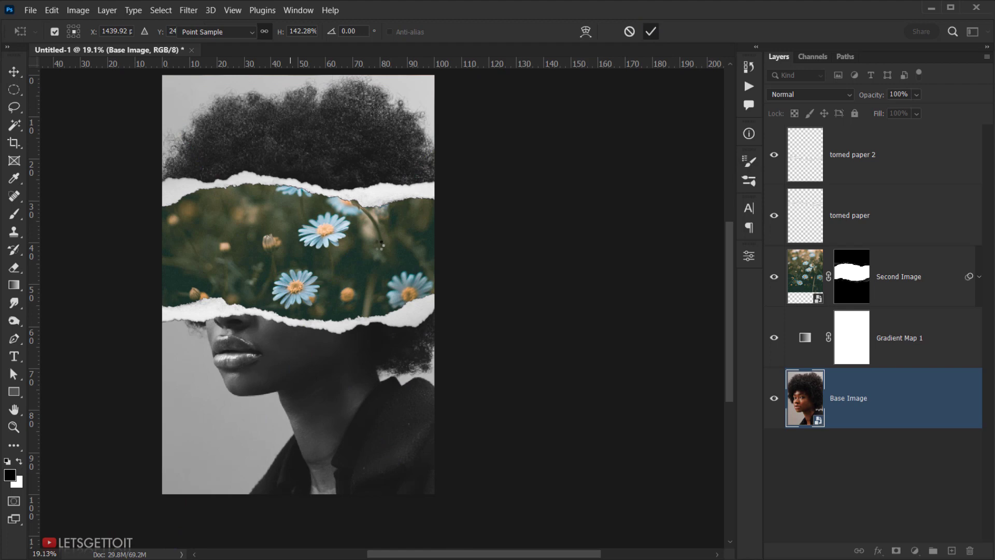
pyautogui.scroll(-1, 381, 246)
pyautogui.scroll(-2, 345, 180)
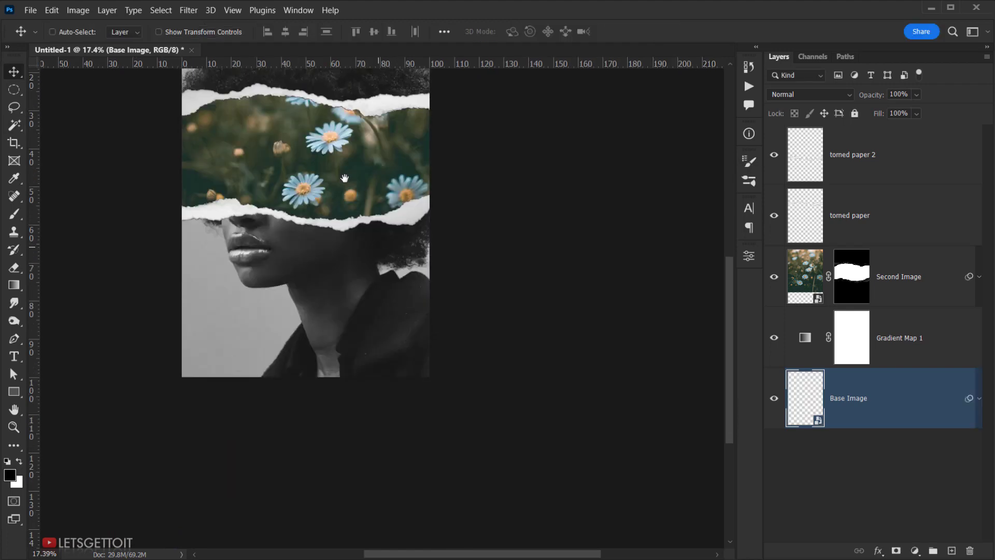
# Step: Add a brown (#947d59) Solid Color fill layer above torned paper 2
pyautogui.scroll(3, 345, 180)
pyautogui.scroll(1, 344, 324)
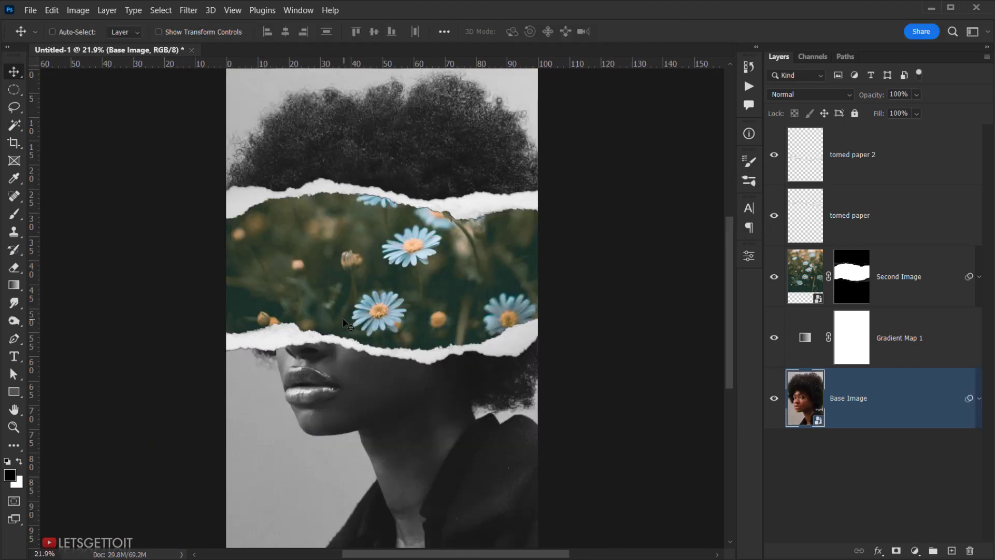
pyautogui.click(906, 161)
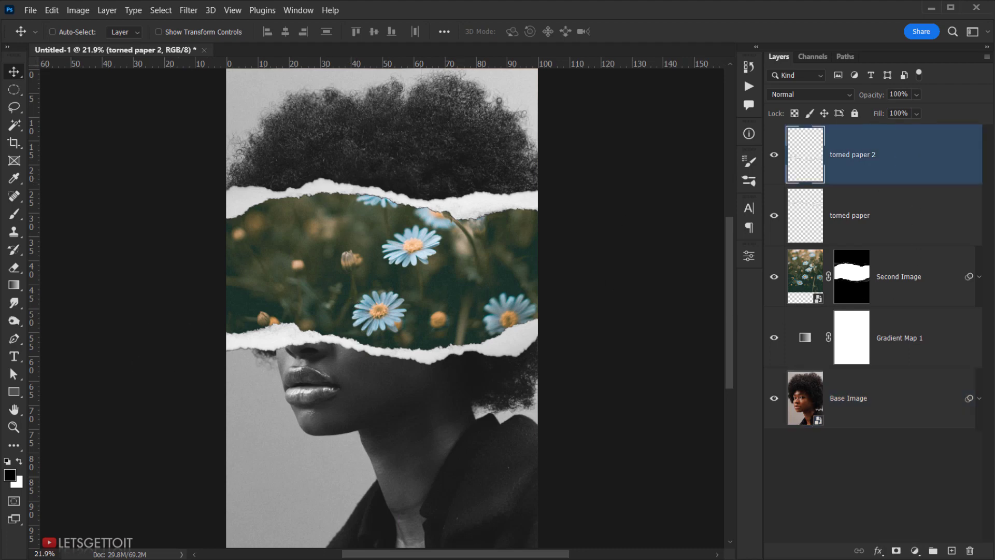
pyautogui.click(915, 551)
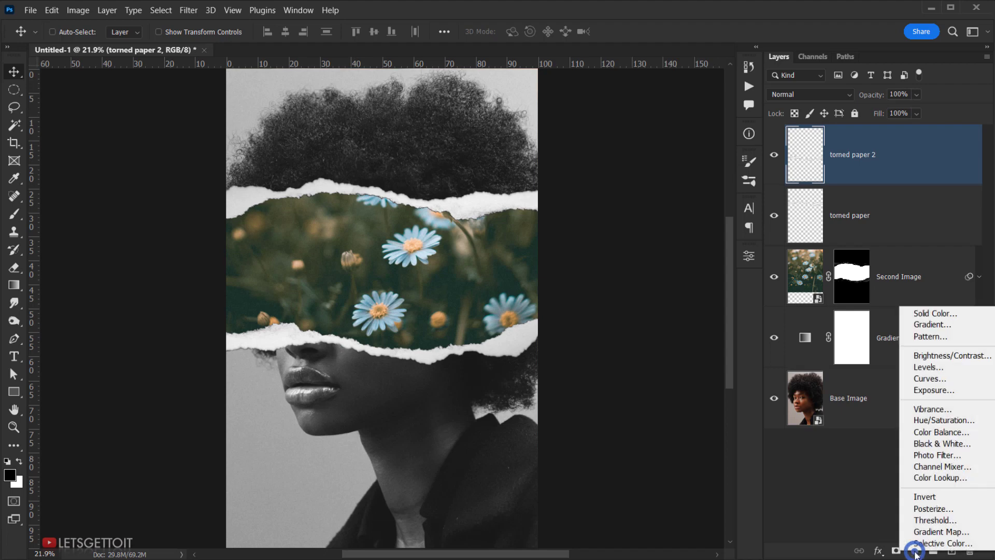
pyautogui.click(937, 313)
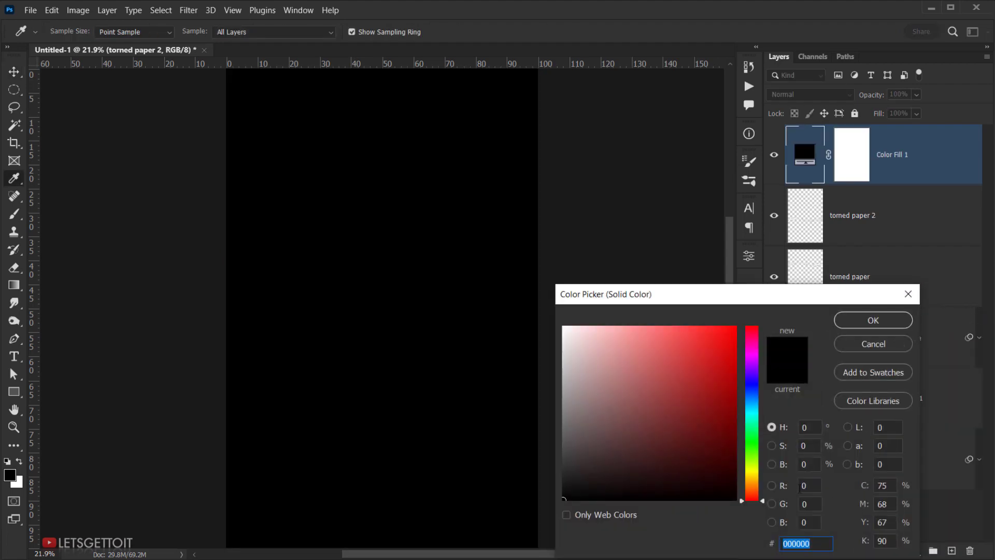
pyautogui.moveTo(754, 486); pyautogui.dragTo(746, 486)
pyautogui.click(637, 399)
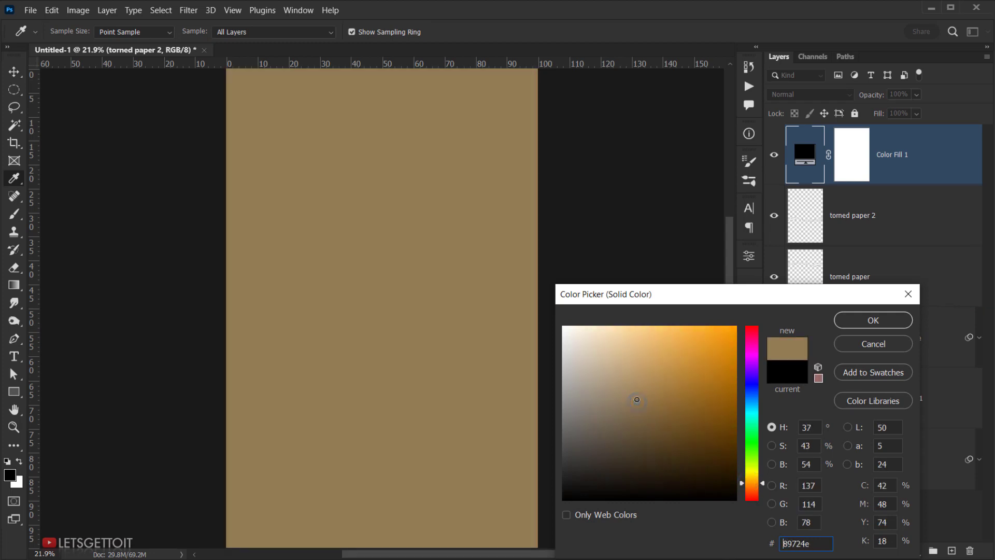
pyautogui.moveTo(634, 399); pyautogui.dragTo(632, 399)
pyautogui.click(873, 320)
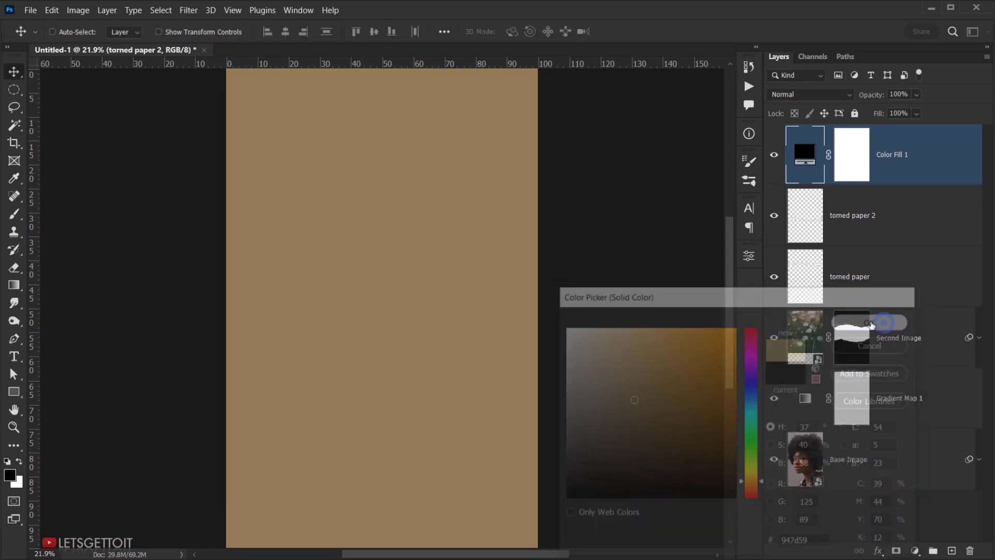
# Step: Set the Color Fill layer's blend mode to Exclusion and opacity to 10%
pyautogui.click(820, 94)
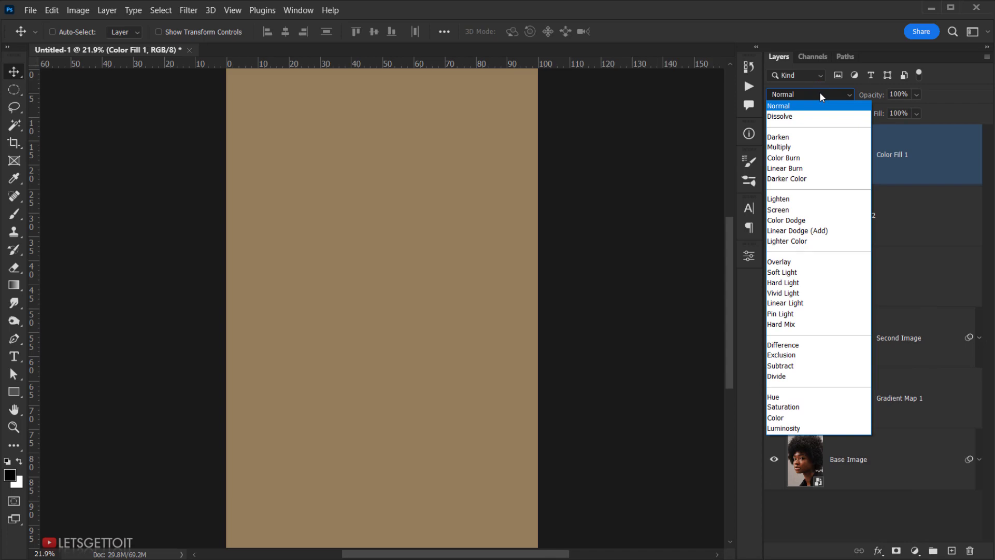
pyautogui.click(788, 355)
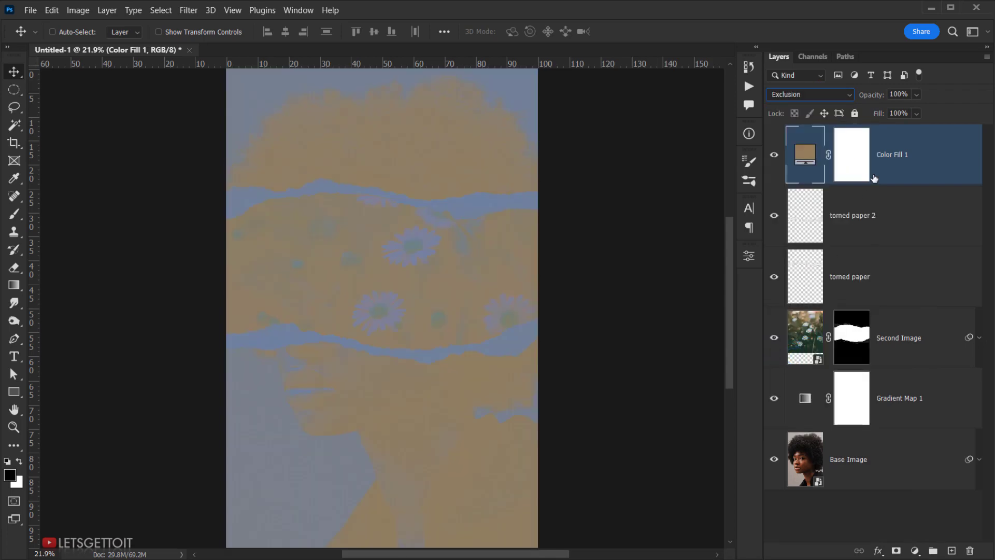
pyautogui.click(911, 94)
pyautogui.write('10')
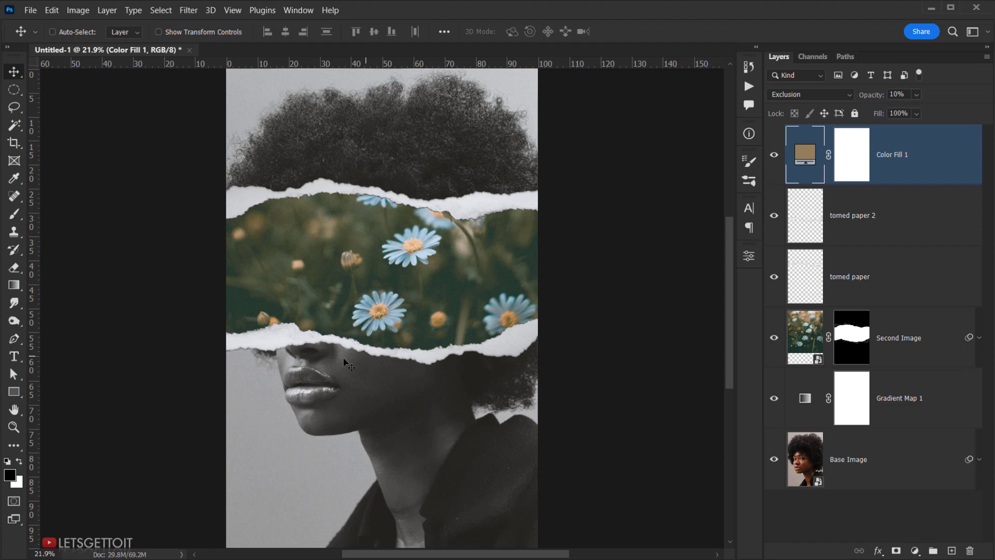
pyautogui.scroll(-5, 322, 290)
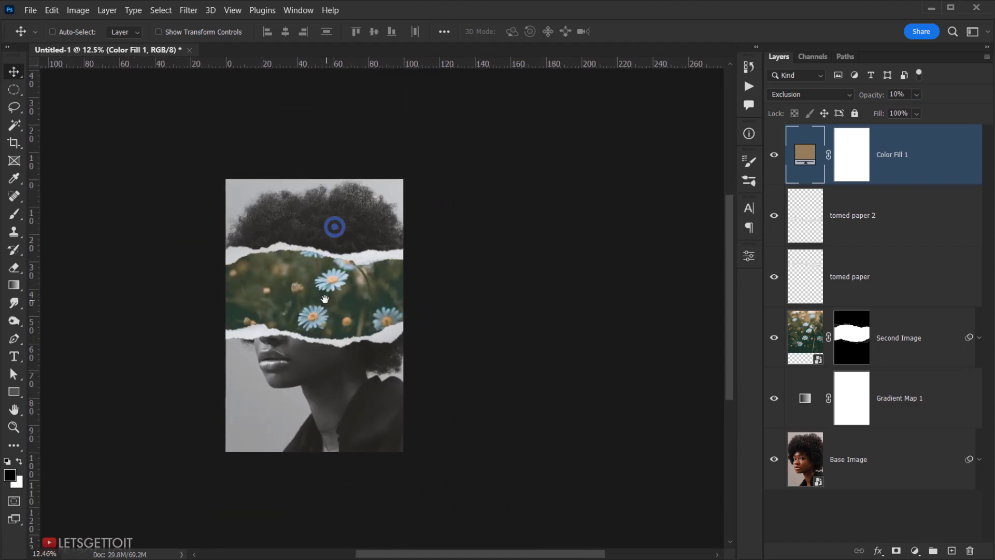
pyautogui.scroll(4, 330, 311)
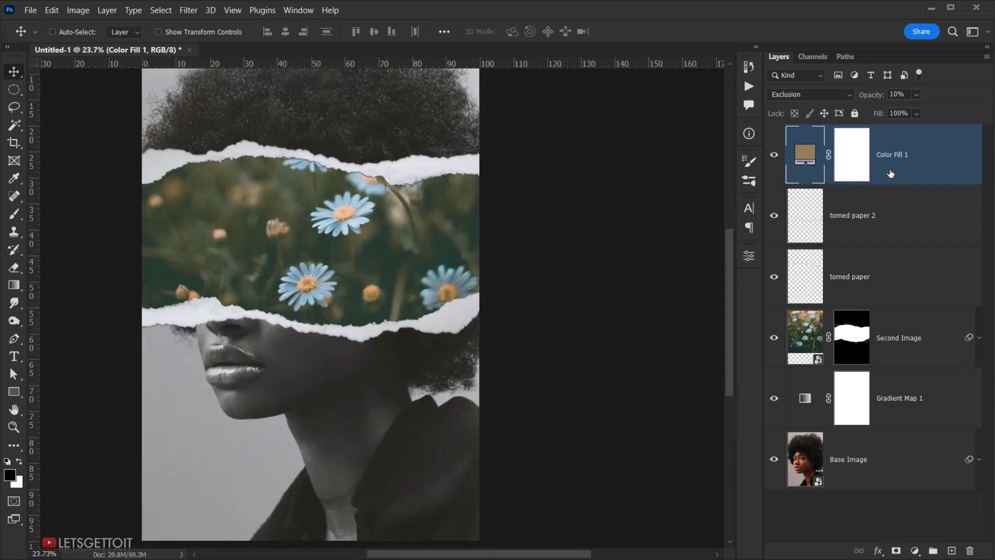
pyautogui.click(774, 154)
pyautogui.click(774, 155)
pyautogui.scroll(3, 394, 311)
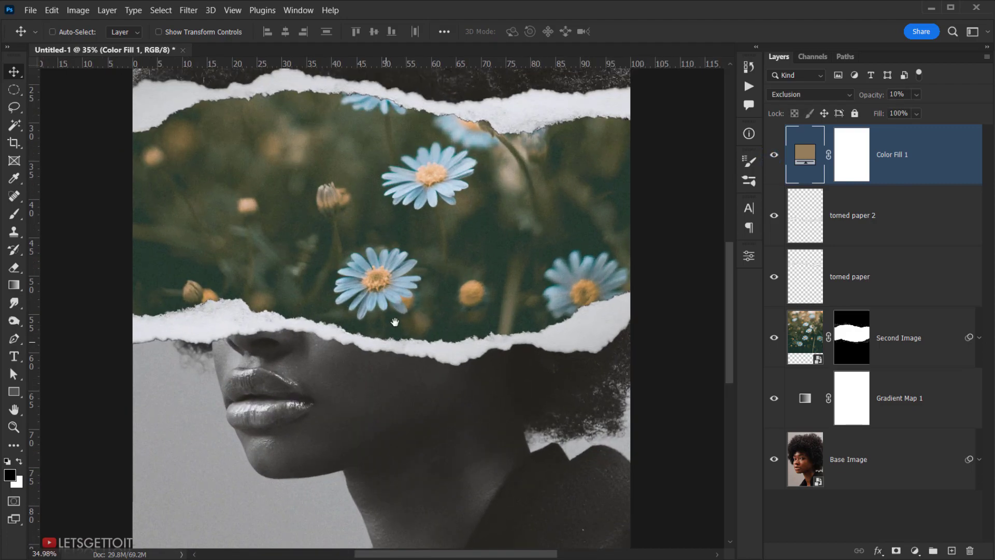
pyautogui.moveTo(384, 310); pyautogui.dragTo(383, 310)
pyautogui.scroll(-3, 392, 292)
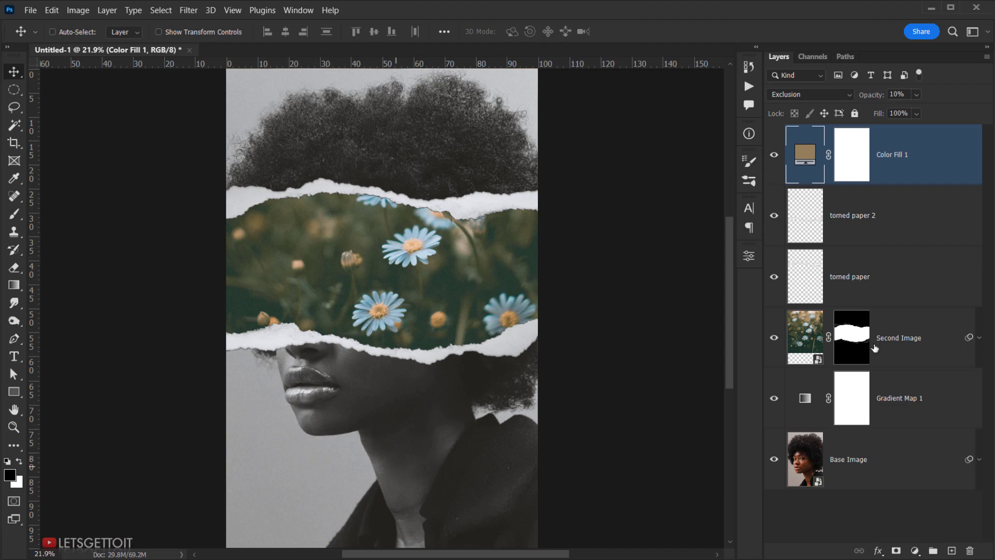
pyautogui.click(835, 343)
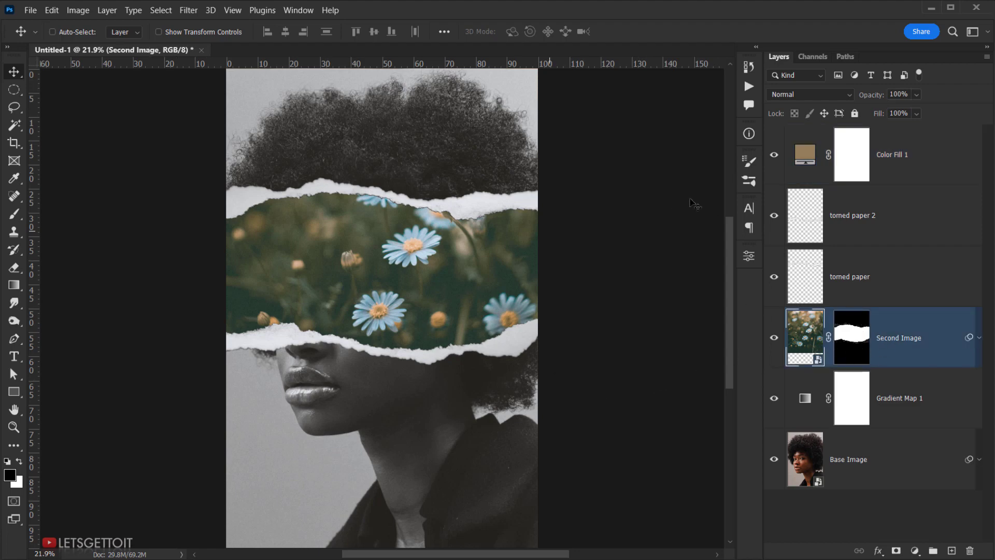
pyautogui.scroll(-2, 515, 238)
pyautogui.press('Tab')
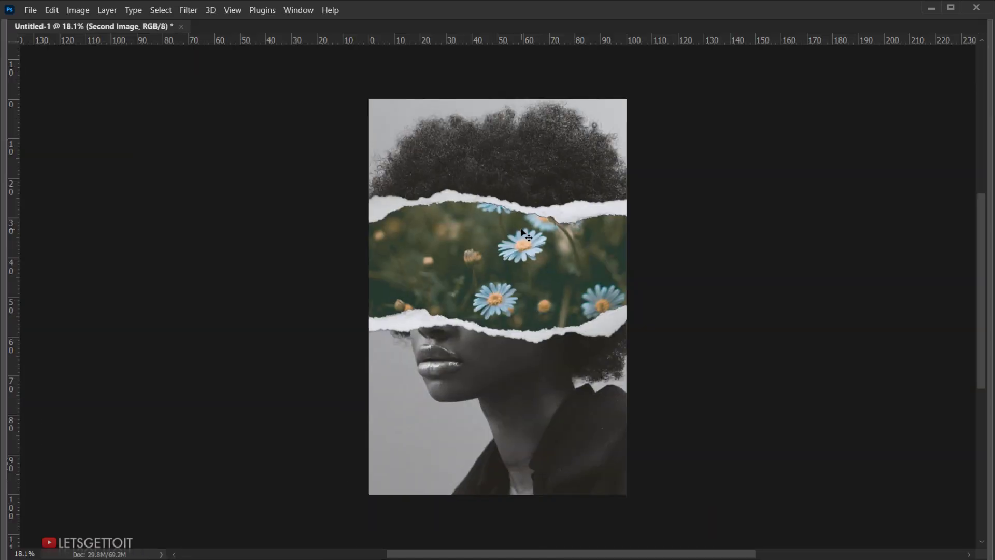
pyautogui.scroll(2, 526, 234)
pyautogui.press('Tab')
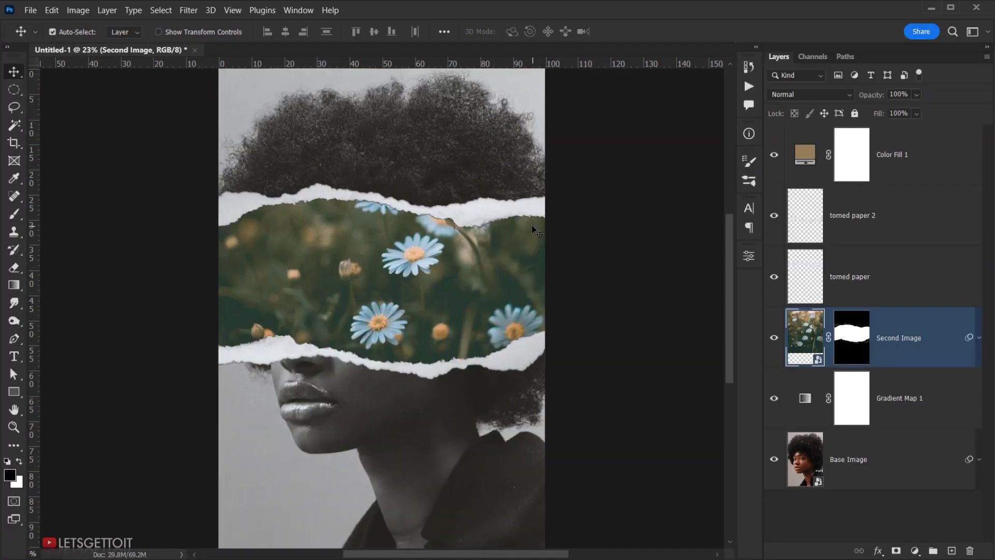
pyautogui.scroll(-1, 536, 231)
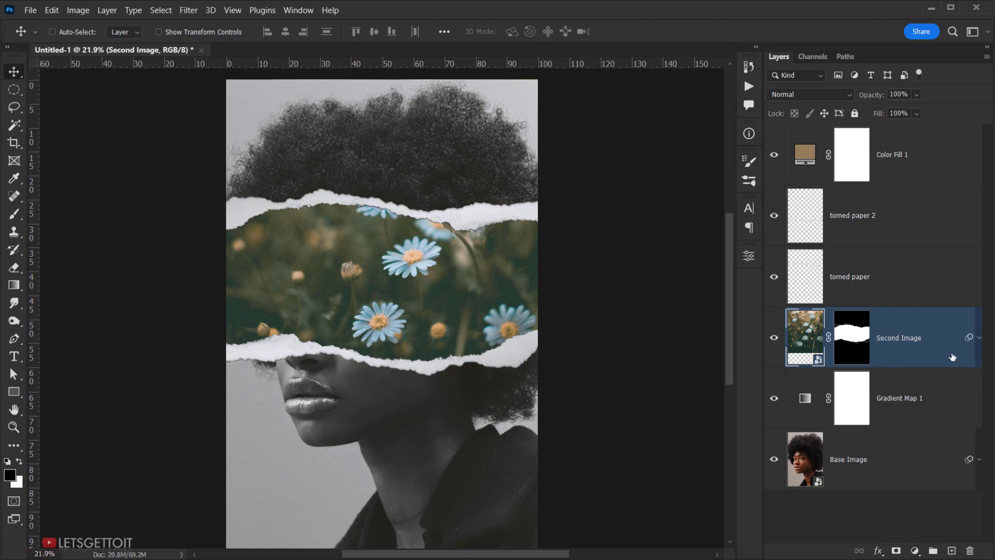
pyautogui.click(808, 466)
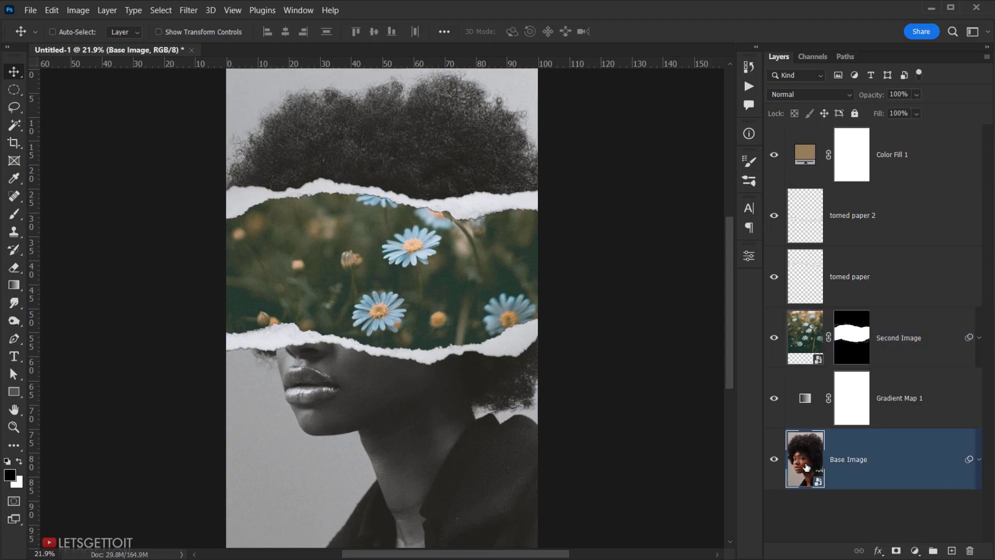
# Step: Open the Base Image smart object's contents and drag in the sparkler-in-hand photo
pyautogui.rightClick(897, 461)
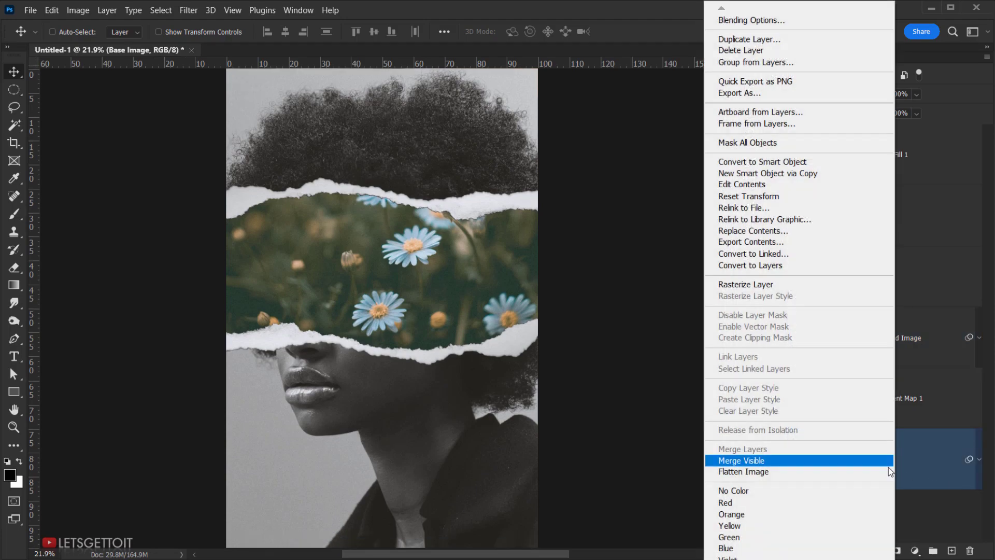
pyautogui.click(746, 184)
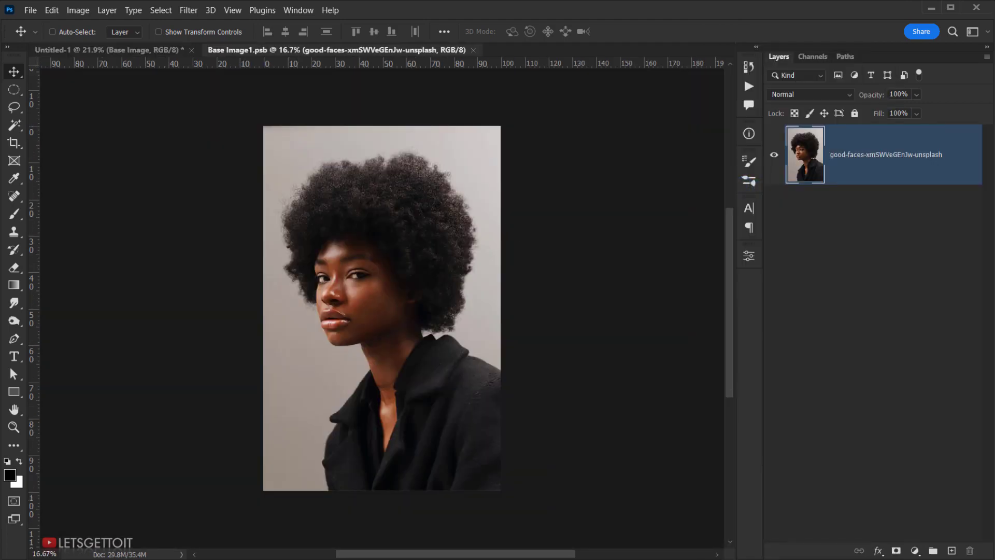
pyautogui.hotkey('alt', 'Tab')
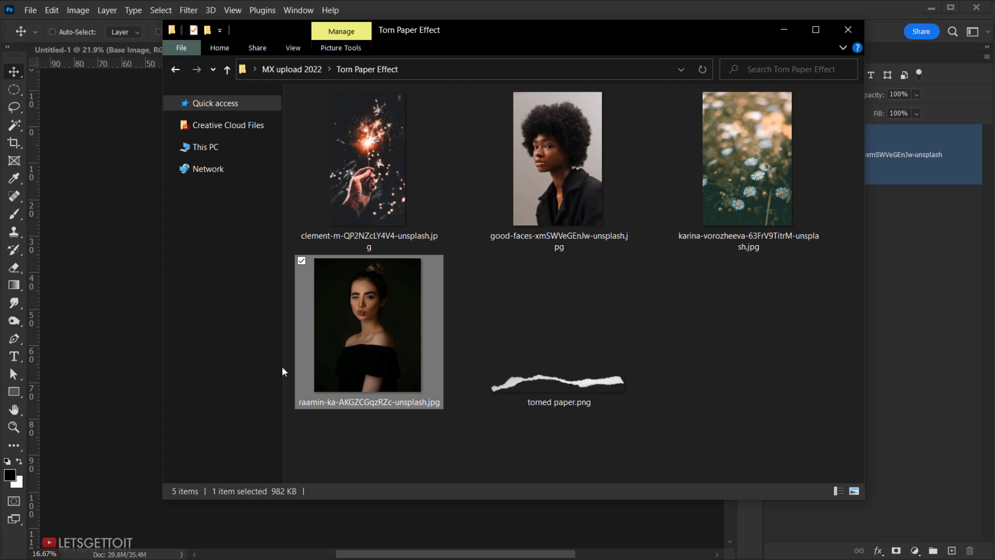
pyautogui.click(372, 187)
pyautogui.moveTo(379, 179); pyautogui.dragTo(91, 284)
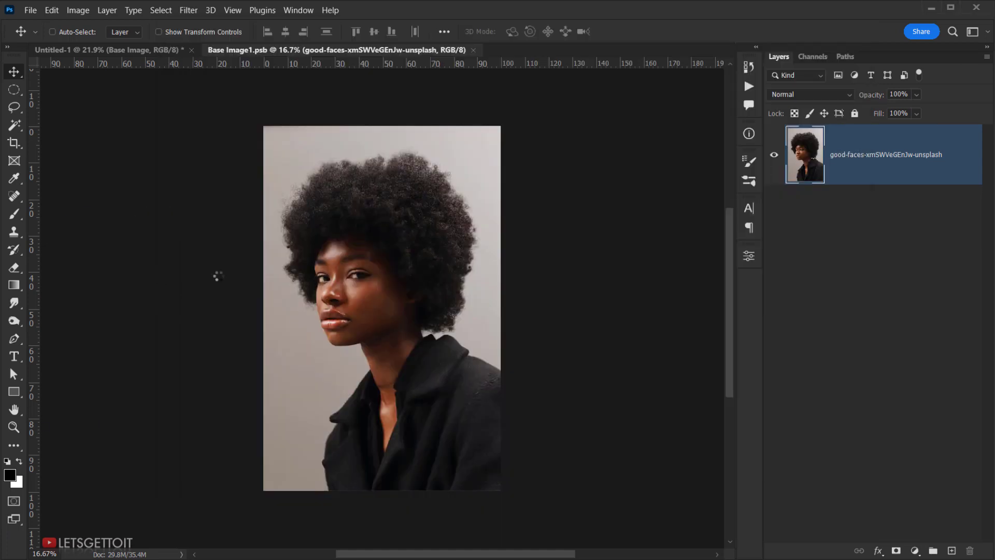
# Step: Scale the sparkler photo to about 87% and move it down to fill the frame
pyautogui.moveTo(485, 307); pyautogui.dragTo(485, 307)
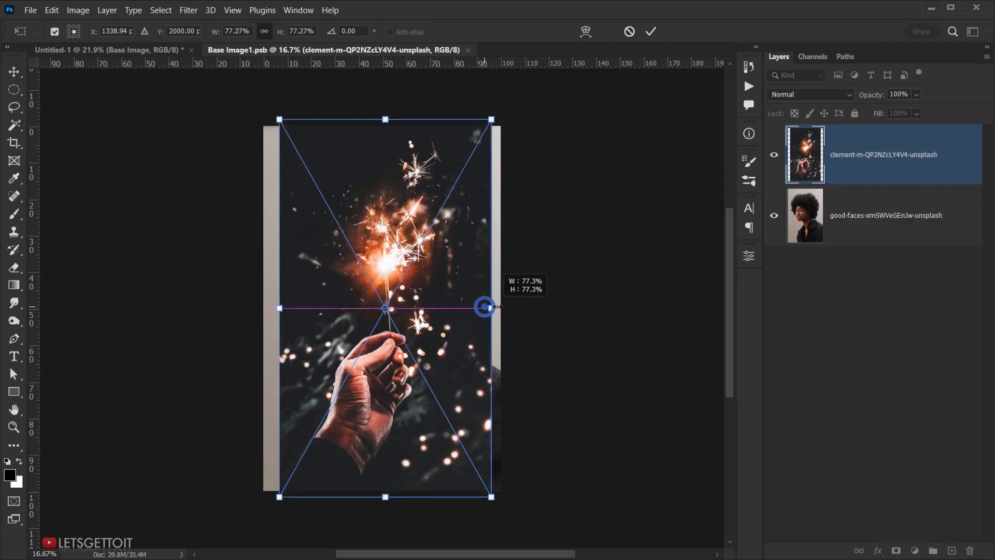
pyautogui.moveTo(280, 308); pyautogui.dragTo(263, 308)
pyautogui.moveTo(419, 293); pyautogui.dragTo(419, 305)
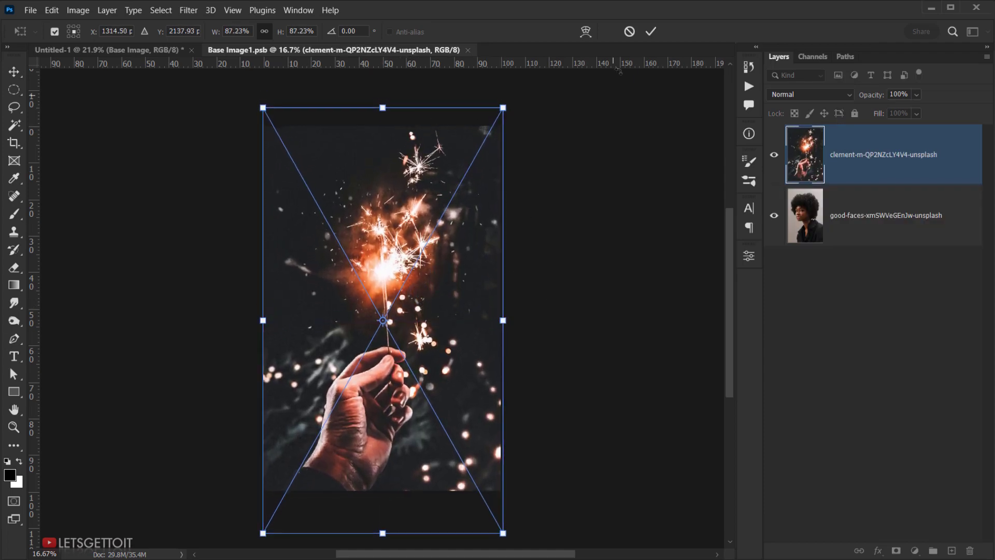
pyautogui.click(651, 31)
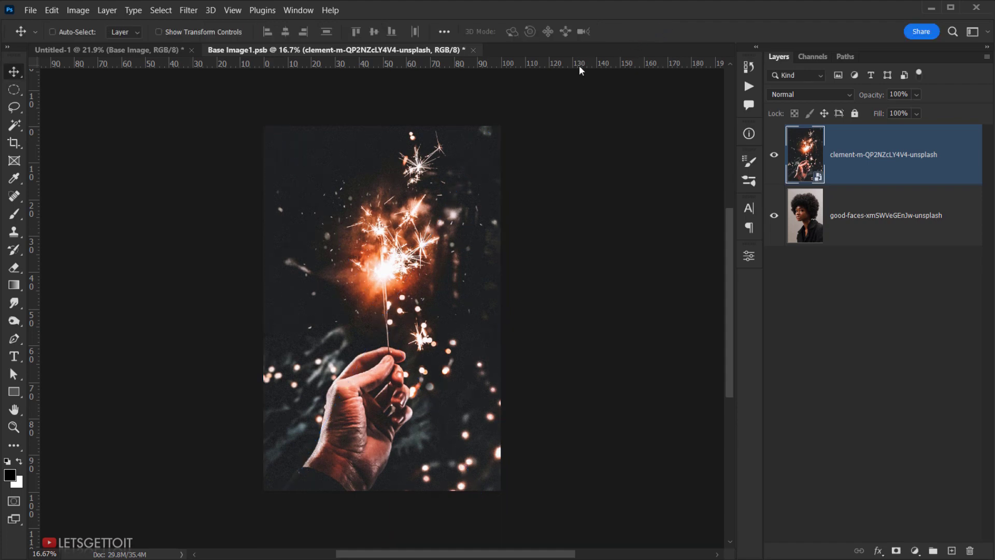
# Step: Rasterize the sparkler layer, then close the smart object, saving its changes
pyautogui.rightClick(887, 161)
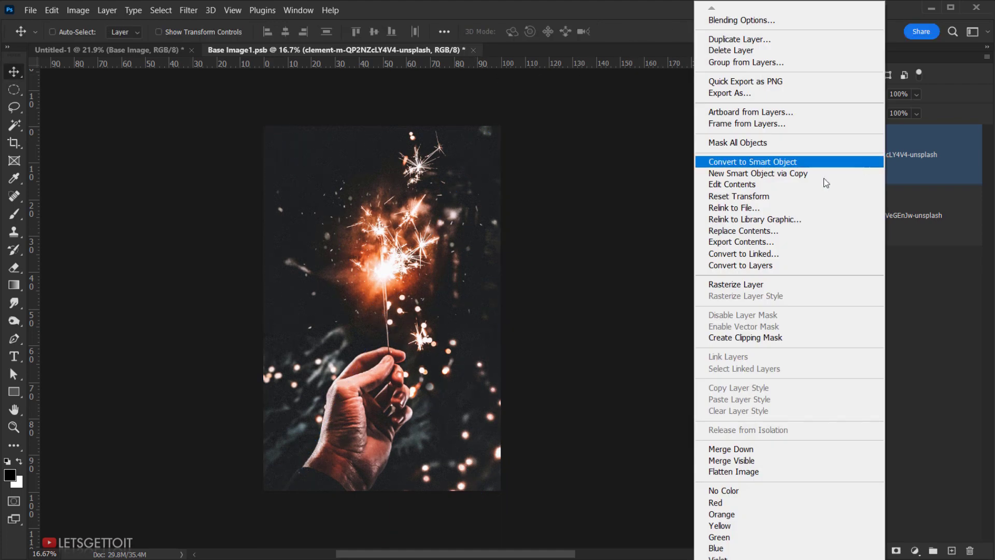
pyautogui.click(735, 286)
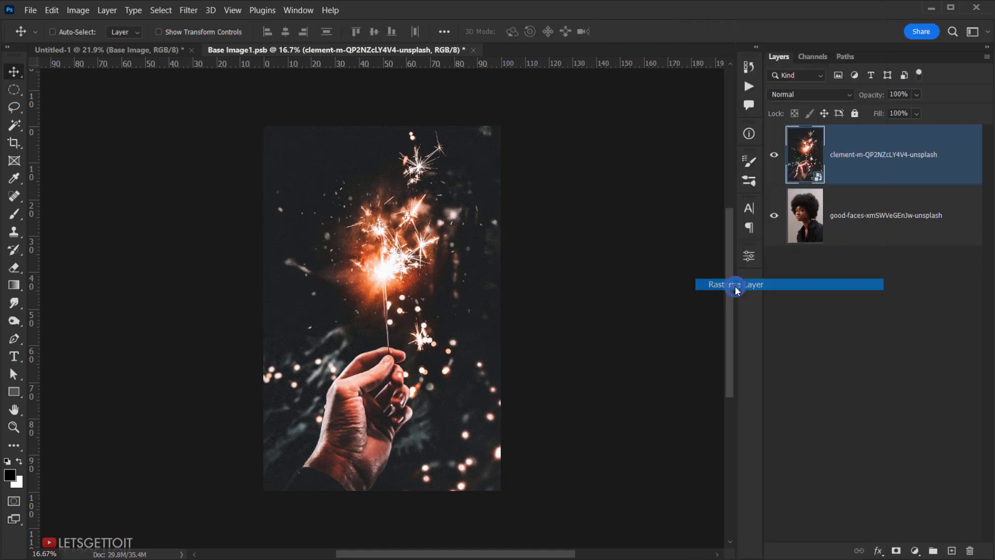
pyautogui.click(473, 50)
pyautogui.click(437, 226)
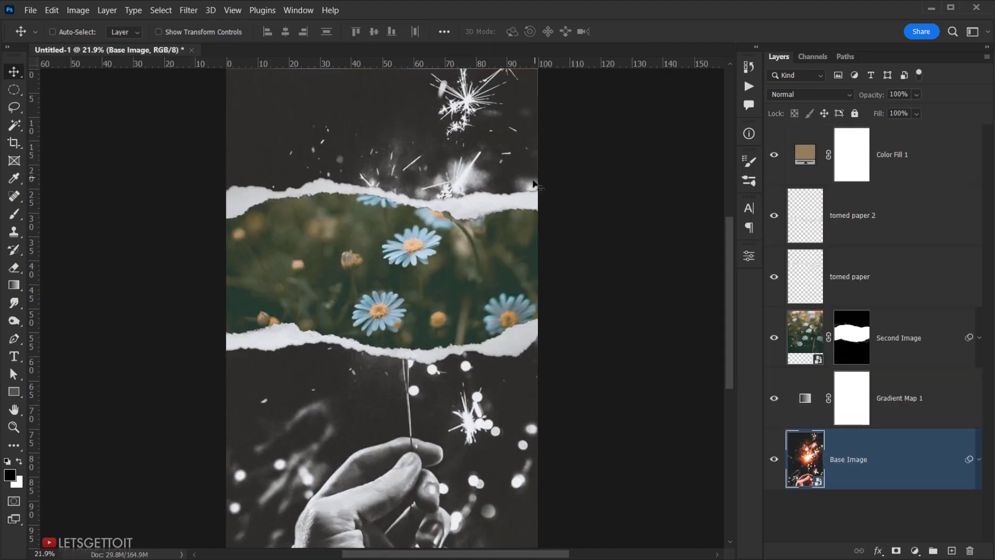
# Step: Zoom out to view the whole collage and select the Second Image layer
pyautogui.scroll(-1, 428, 331)
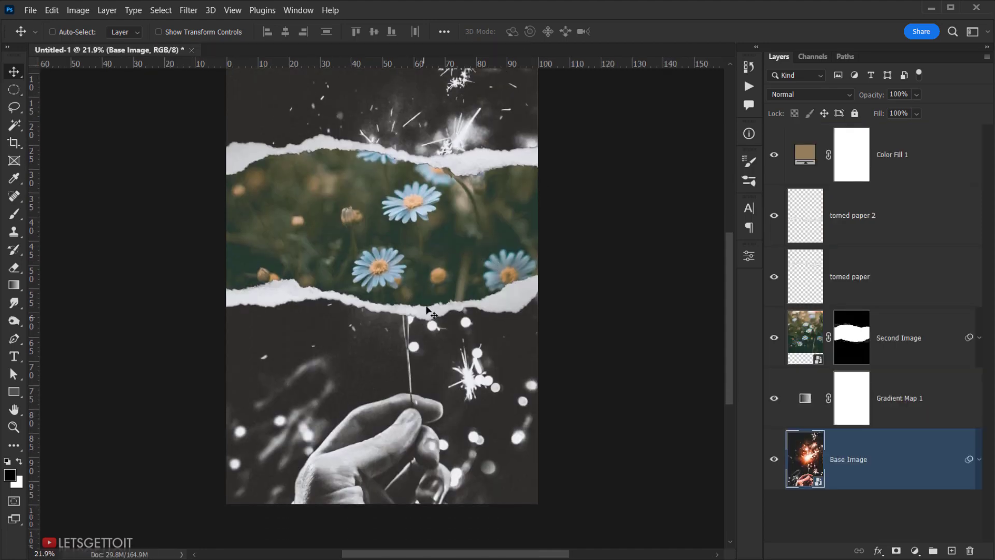
pyautogui.scroll(2, 431, 331)
pyautogui.keyDown('alt'); pyautogui.scroll(-1, 436, 333); pyautogui.keyUp('alt')
pyautogui.scroll(-1, 435, 334)
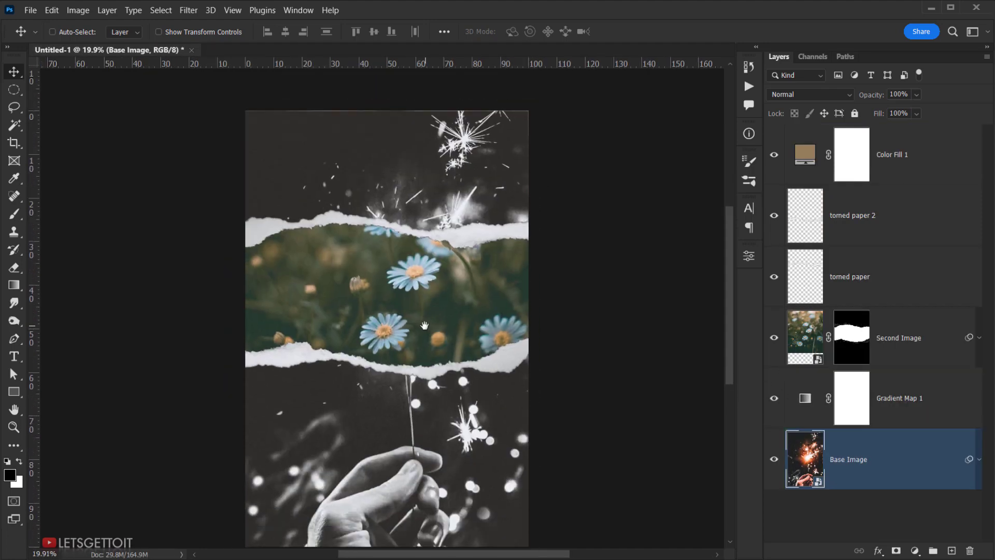
pyautogui.hscroll(1, 409, 330)
pyautogui.scroll(1, 376, 306)
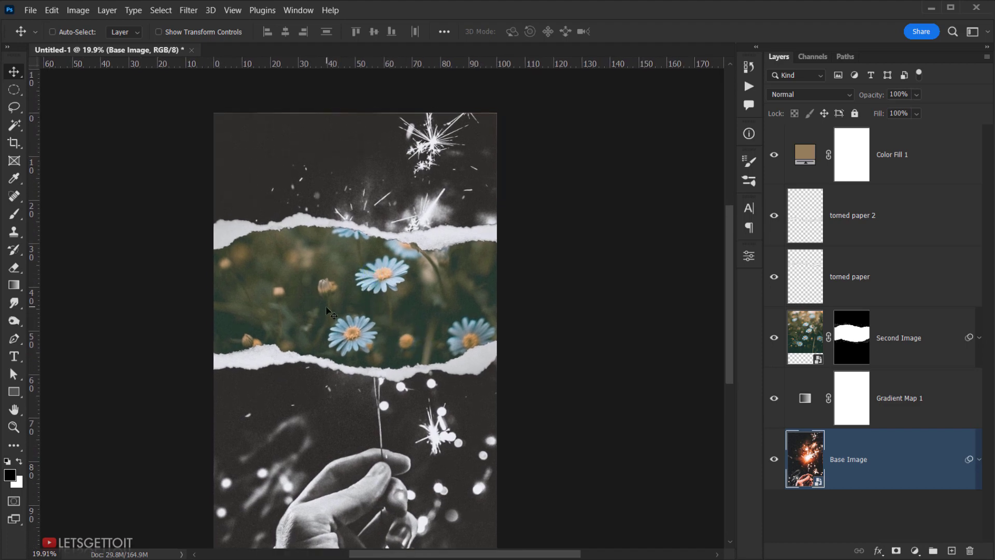
pyautogui.click(918, 343)
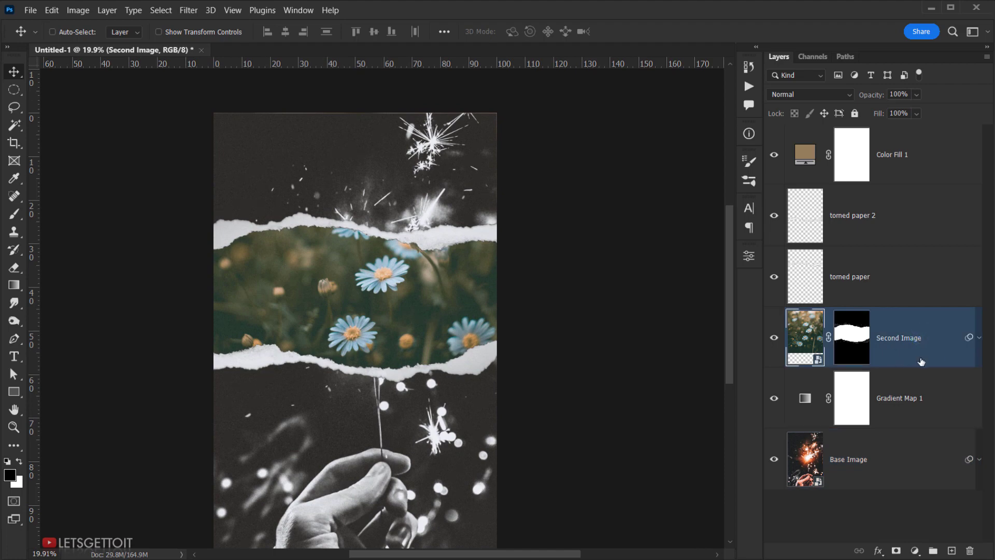
# Step: Open the Second Image smart object and drag in the winking woman photo
pyautogui.doubleClick(807, 335)
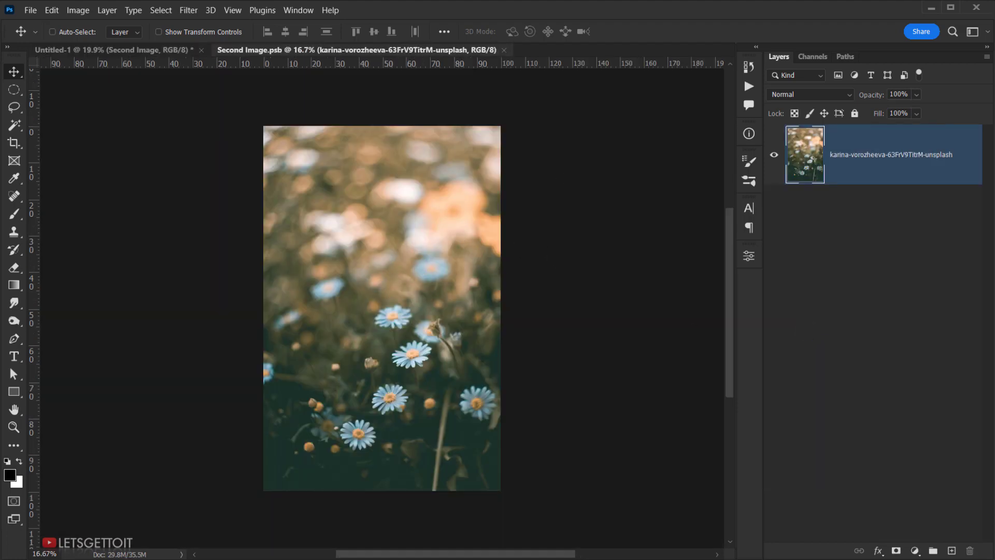
pyautogui.hotkey('alt', 'Tab')
pyautogui.click(363, 345)
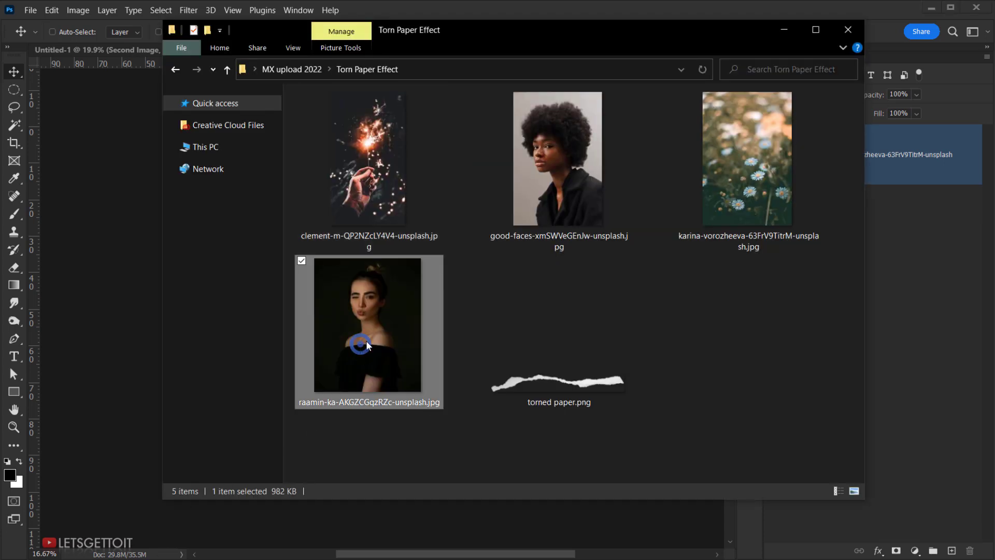
pyautogui.moveTo(330, 334); pyautogui.dragTo(85, 328)
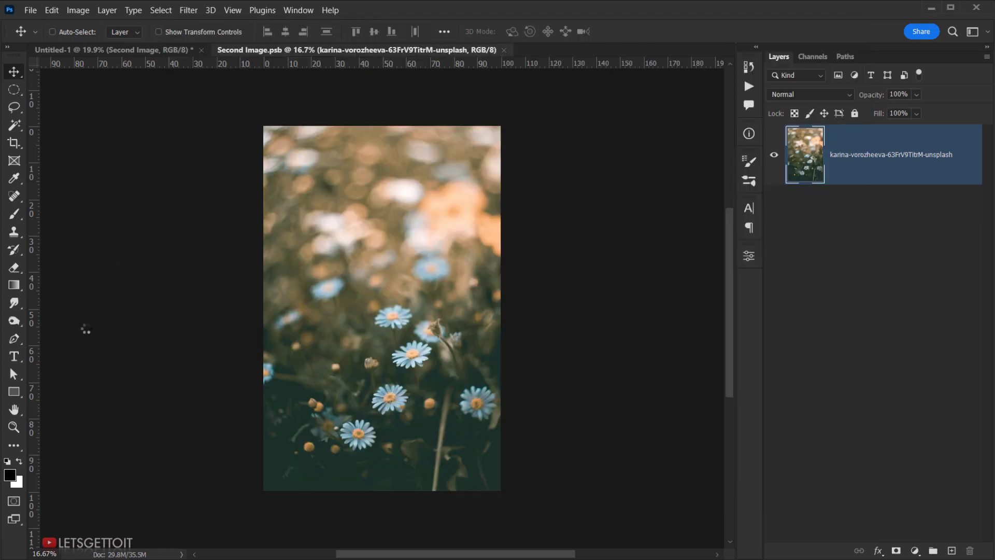
# Step: Enlarge the woman photo to about 99% and move it lower in the frame
pyautogui.moveTo(382, 160); pyautogui.dragTo(382, 102)
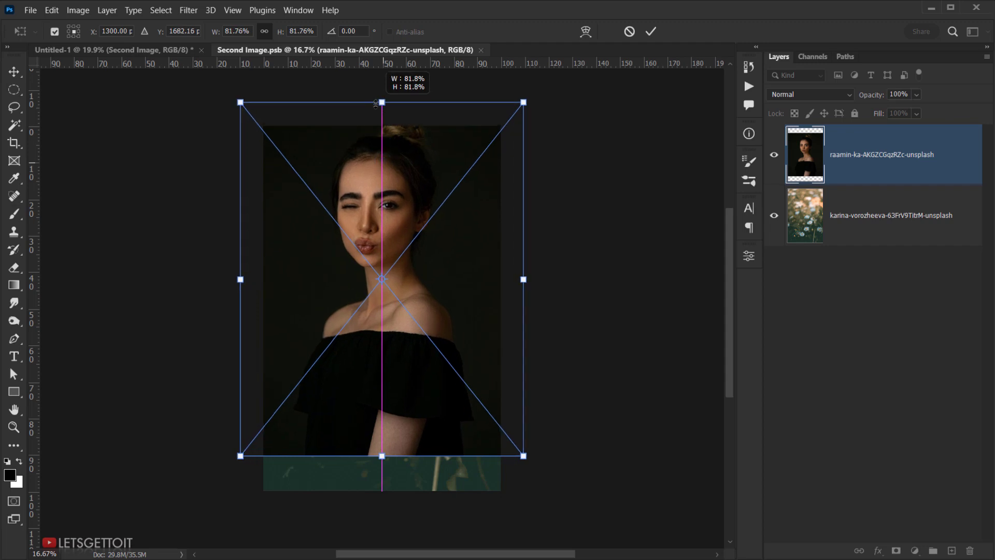
pyautogui.moveTo(382, 456); pyautogui.dragTo(382, 526)
pyautogui.moveTo(400, 337); pyautogui.dragTo(402, 368)
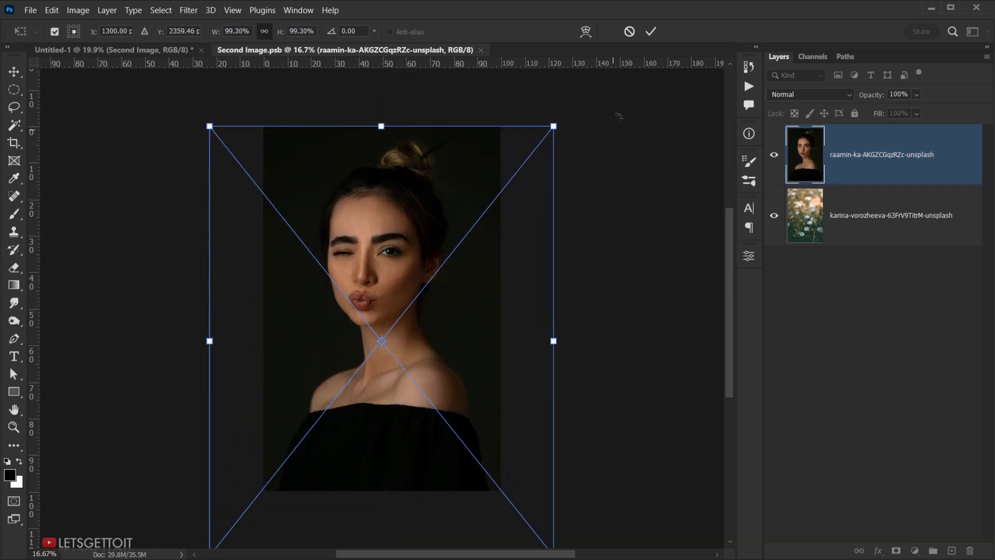
pyautogui.click(652, 31)
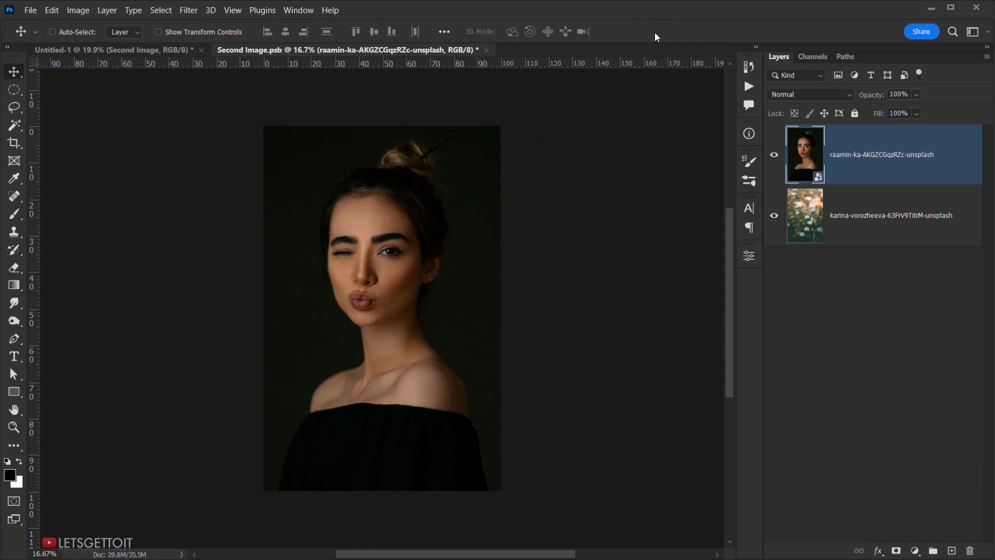
# Step: Rasterize the woman photo layer, then close Second Image.psb and save the changes
pyautogui.rightClick(890, 158)
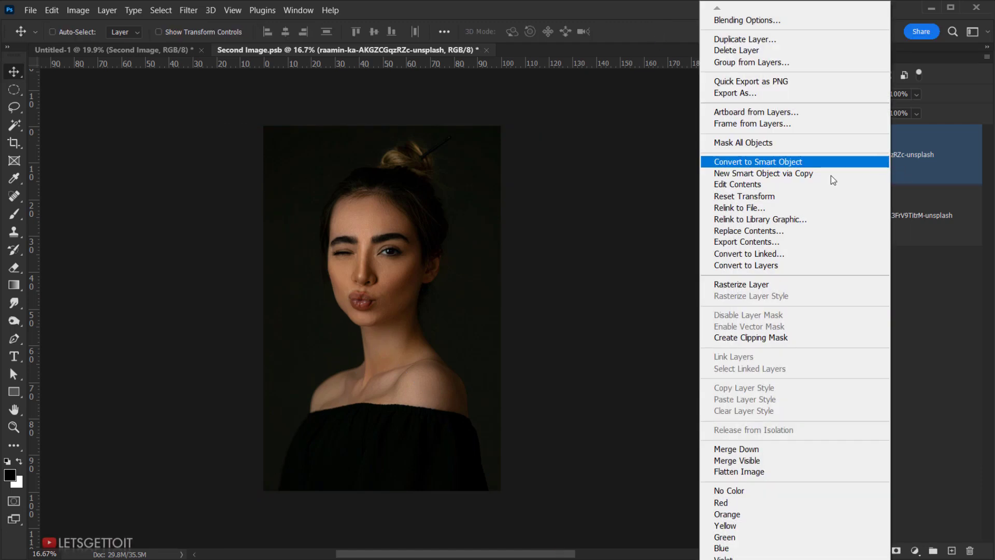
pyautogui.click(726, 285)
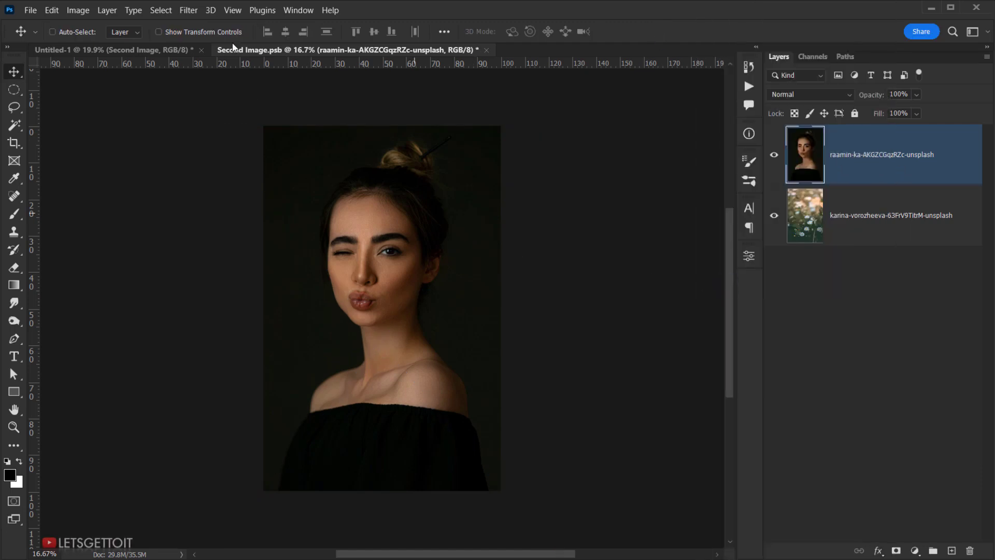
pyautogui.click(487, 51)
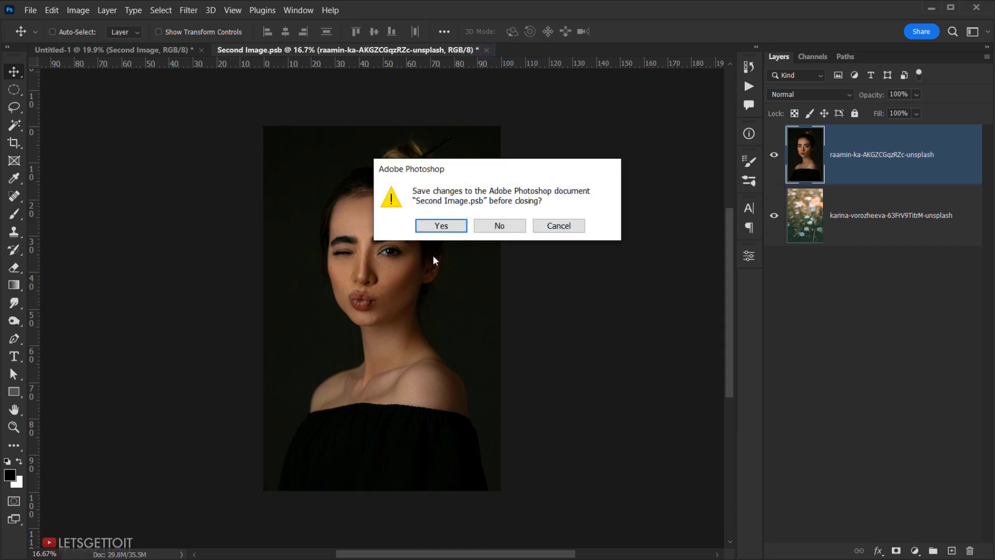
pyautogui.click(445, 228)
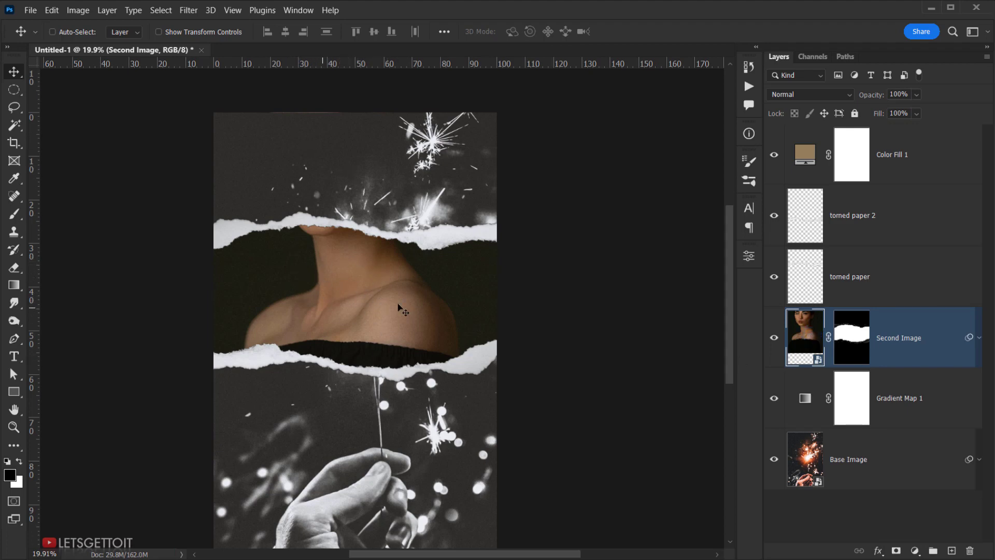
# Step: Unlink the woman's photo (Second Image) from its torn-strip mask
pyautogui.scroll(-3, 365, 319)
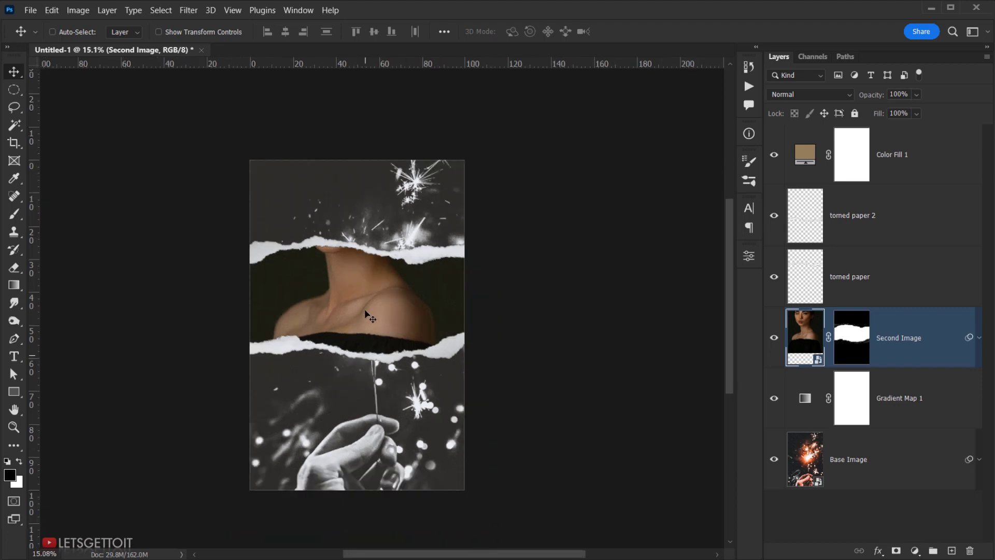
pyautogui.scroll(2, 282, 287)
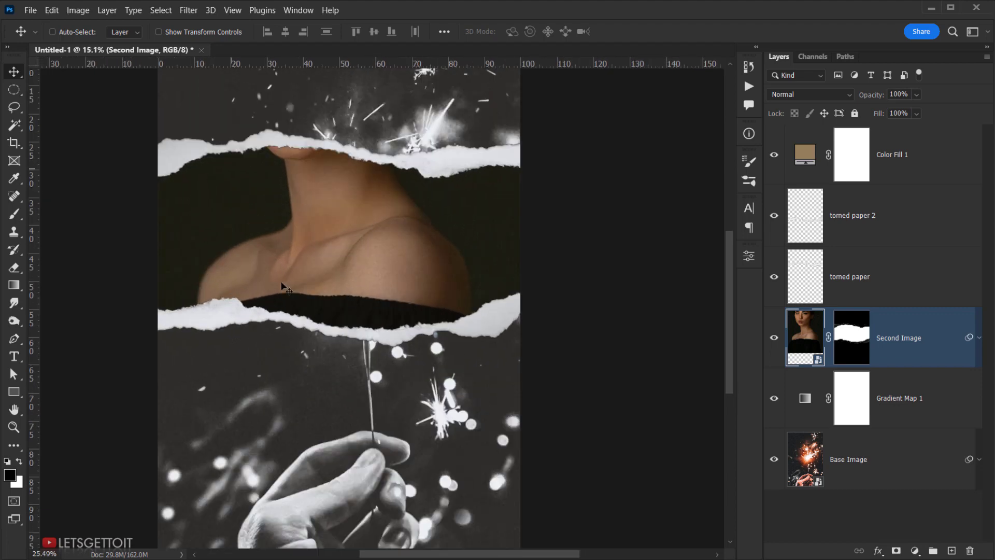
pyautogui.scroll(2, 334, 240)
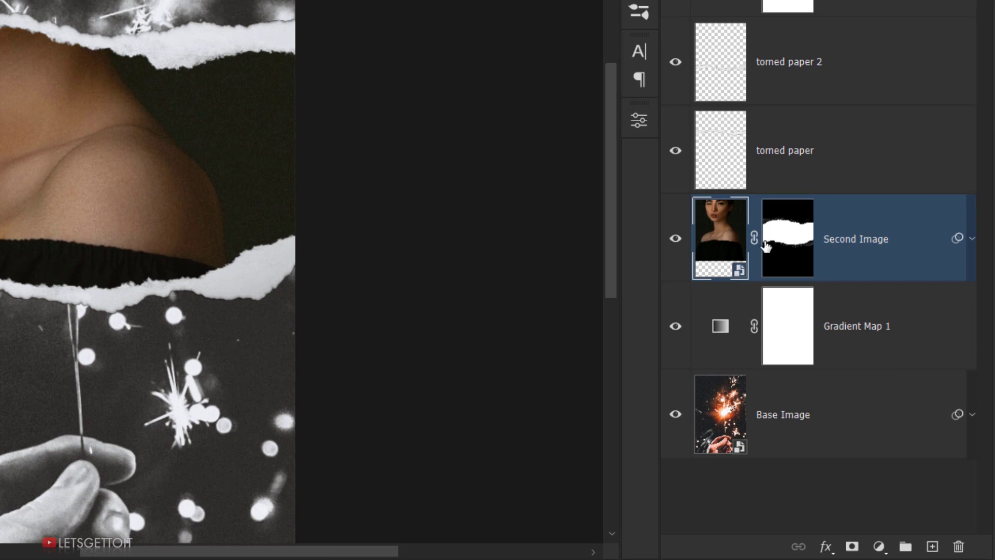
pyautogui.click(754, 239)
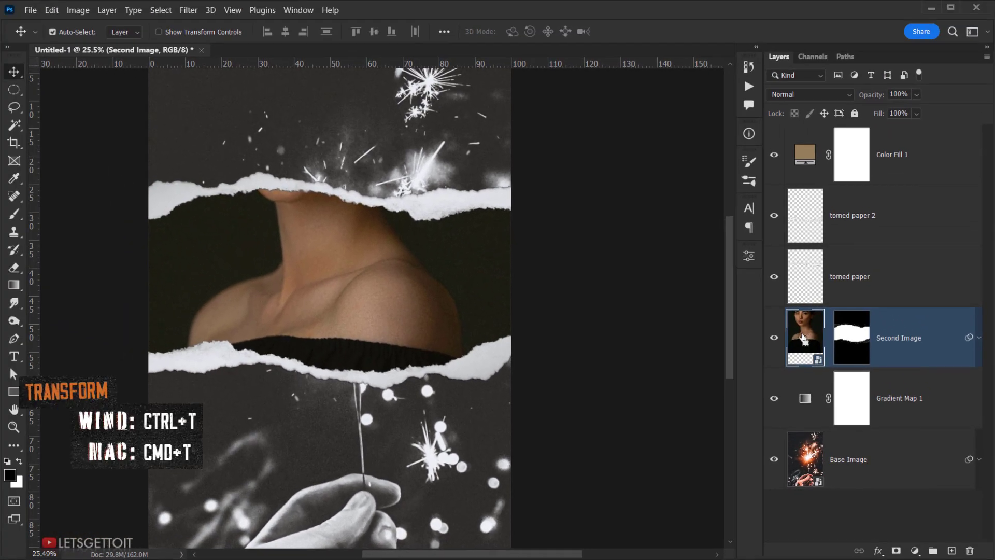
# Step: Enlarge the woman's photo to about 127% and lower it so her winking face fills the gap
pyautogui.hotkey('ctrl', 't')
pyautogui.scroll(-3, 424, 236)
pyautogui.moveTo(424, 235); pyautogui.dragTo(446, 333)
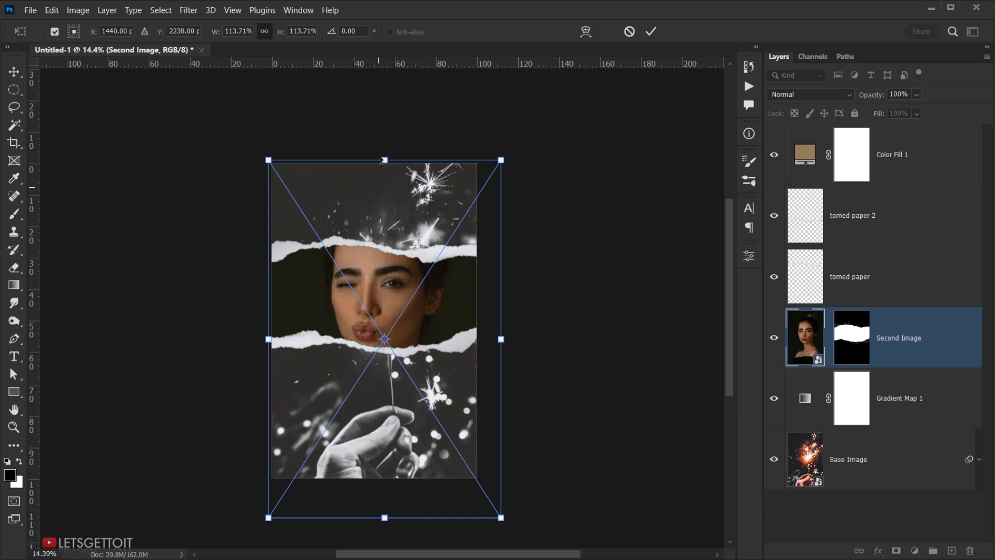
pyautogui.moveTo(387, 154); pyautogui.dragTo(385, 150)
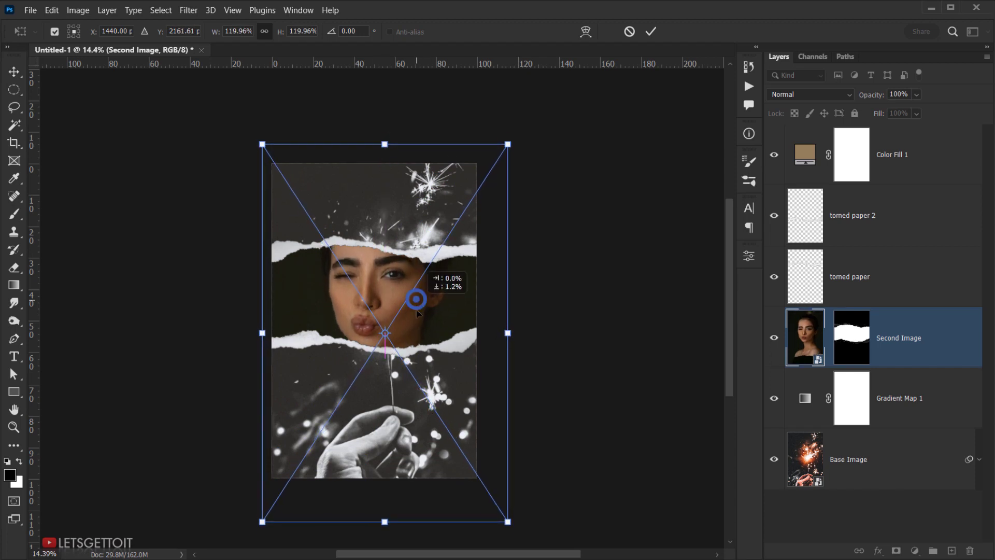
pyautogui.moveTo(263, 339); pyautogui.dragTo(248, 340)
pyautogui.moveTo(433, 353); pyautogui.dragTo(442, 359)
pyautogui.click(651, 33)
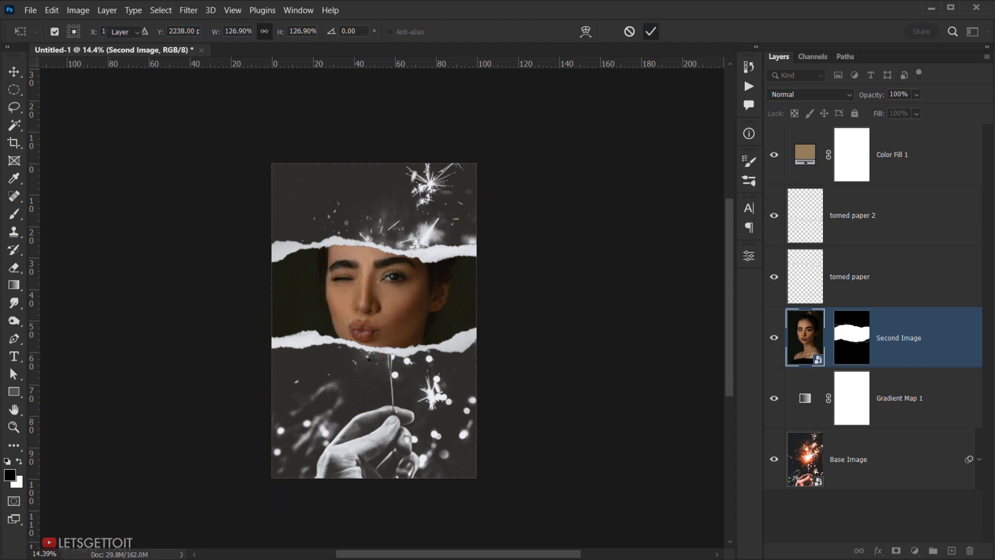
pyautogui.scroll(2, 376, 358)
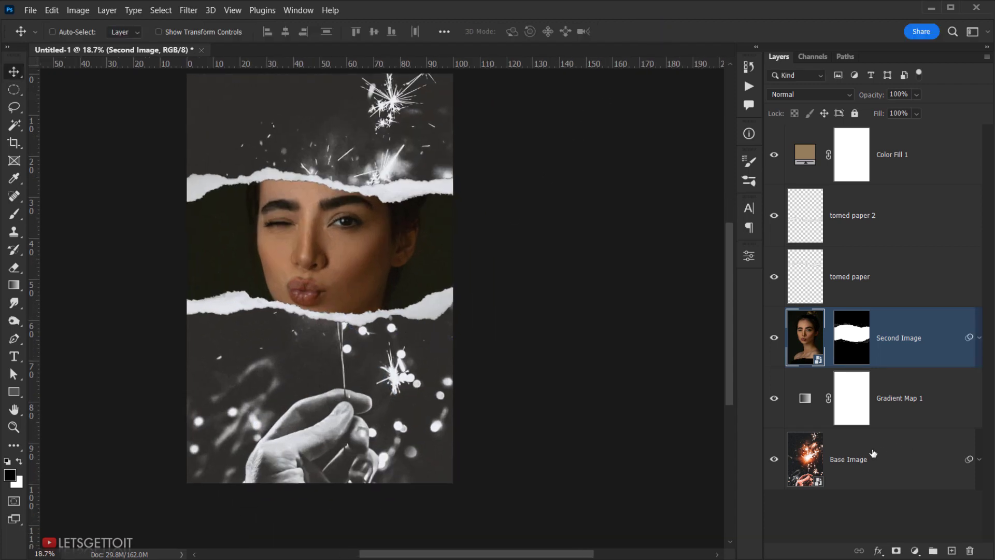
# Step: Scale the Base Image sparkler photo to about 114% and raise it so the tip meets the lower strip
pyautogui.click(804, 458)
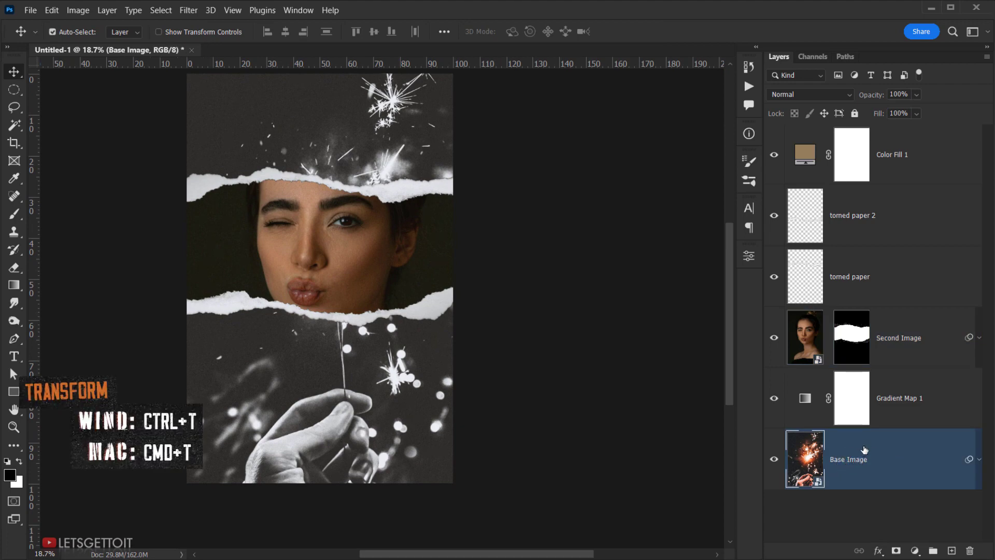
pyautogui.hotkey('ctrl', 't')
pyautogui.moveTo(522, 326); pyautogui.dragTo(453, 316)
pyautogui.moveTo(264, 319); pyautogui.dragTo(264, 273)
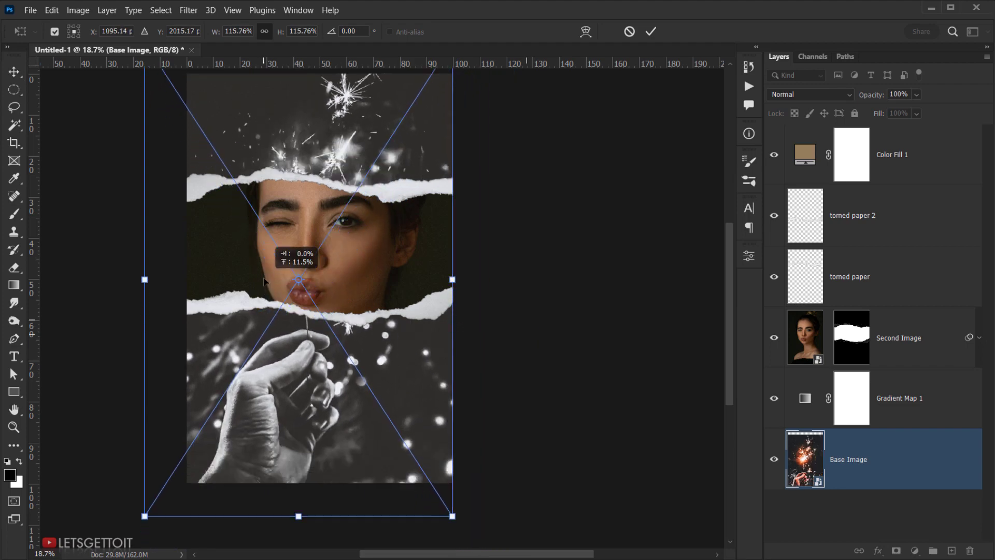
pyautogui.moveTo(143, 280); pyautogui.dragTo(178, 272)
pyautogui.moveTo(349, 289)
pyautogui.mouseDown()
pyautogui.moveTo(347, 280)
pyautogui.moveTo(351, 301)
pyautogui.mouseUp()
pyautogui.moveTo(320, 82); pyautogui.dragTo(318, 73)
pyautogui.moveTo(370, 383); pyautogui.dragTo(360, 382)
pyautogui.moveTo(172, 282); pyautogui.dragTo(150, 283)
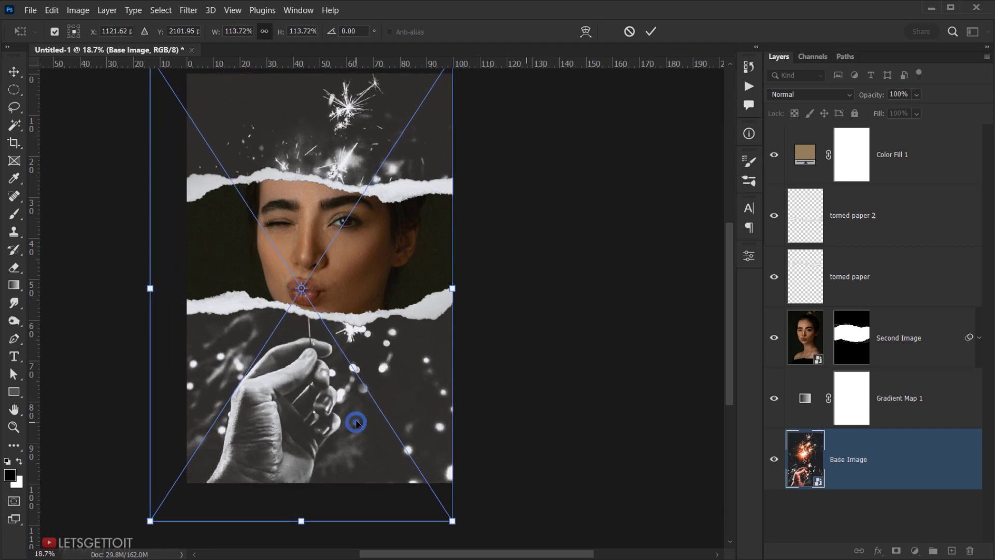
pyautogui.moveTo(377, 281); pyautogui.dragTo(378, 267)
pyautogui.click(651, 31)
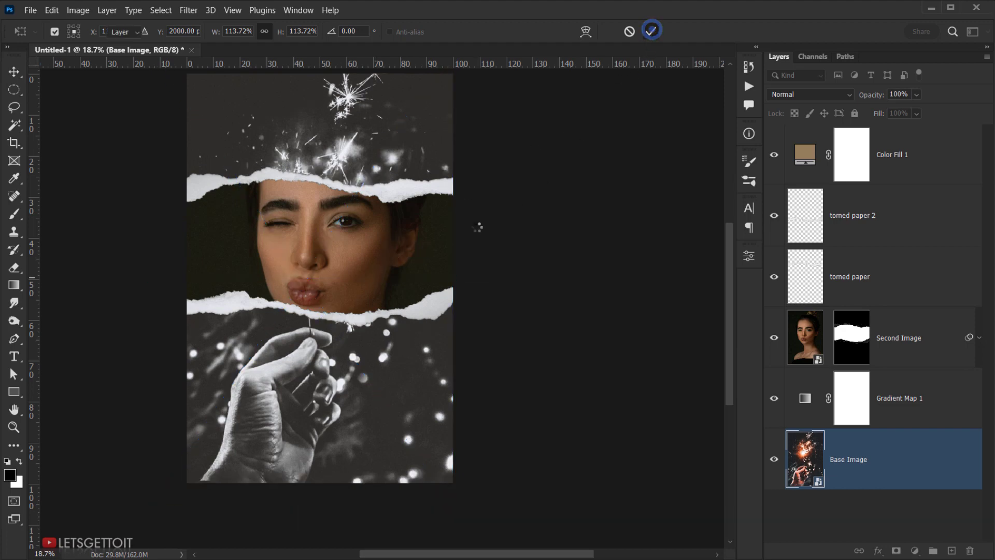
pyautogui.moveTo(373, 196); pyautogui.dragTo(312, 327)
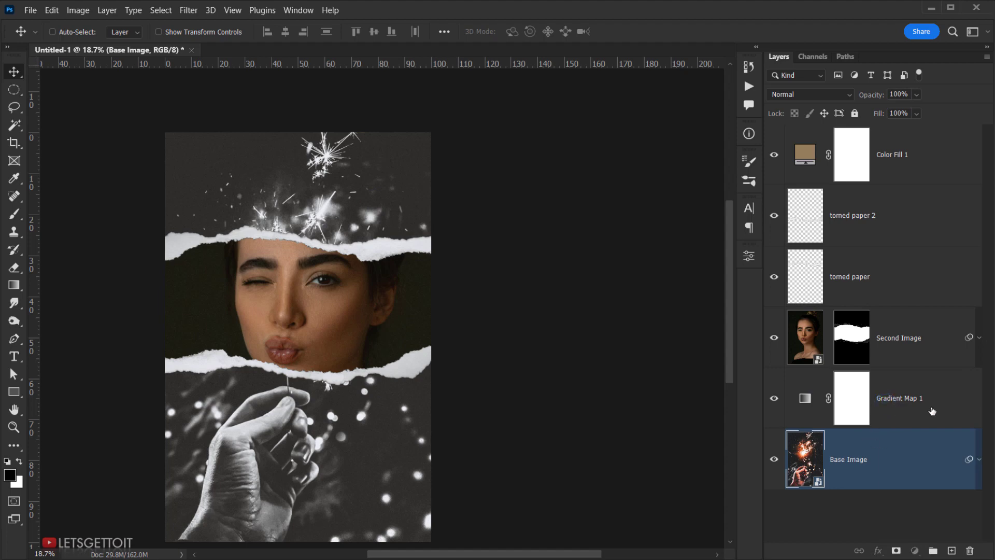
# Step: Move Gradient Map 1 above Second Image and make it a clipping mask for that layer
pyautogui.click(906, 395)
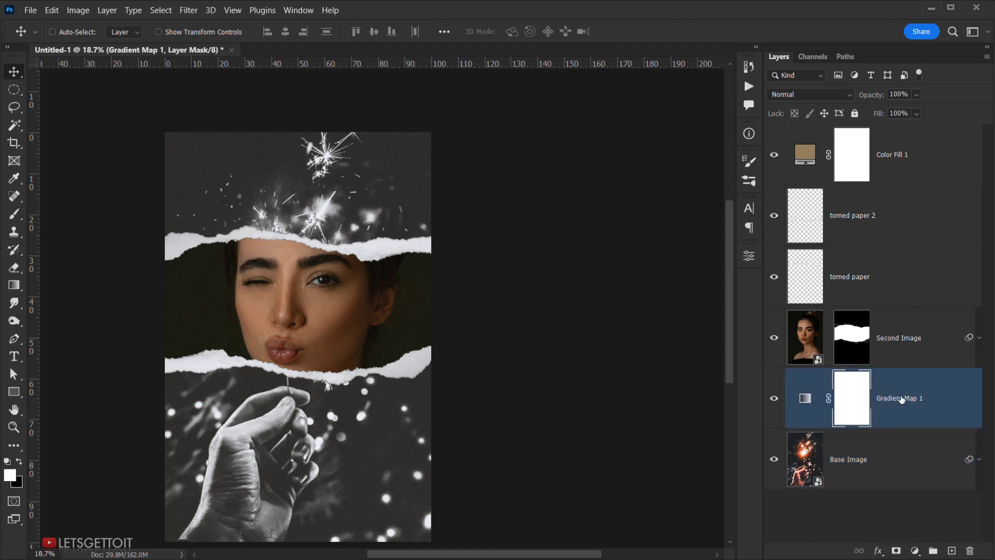
pyautogui.moveTo(899, 400); pyautogui.dragTo(870, 314)
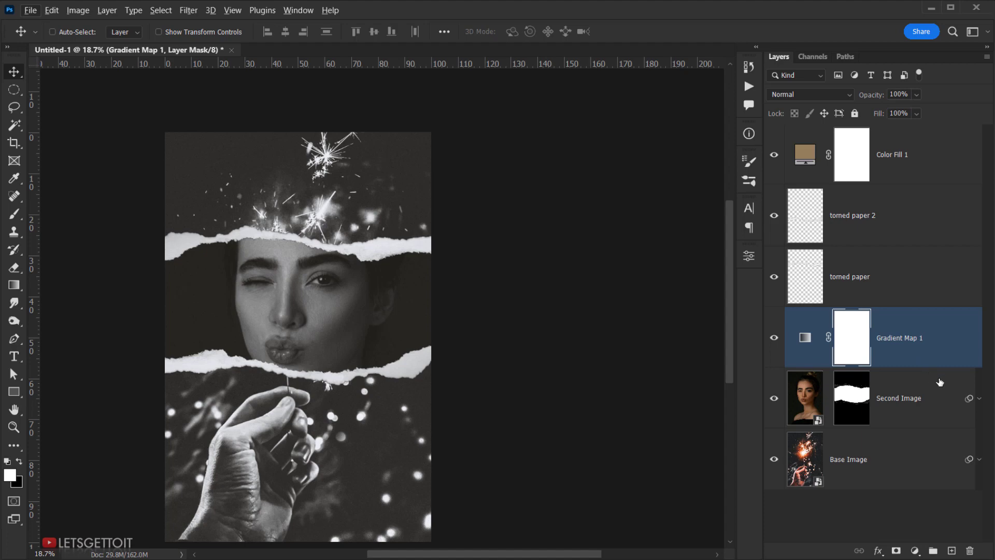
pyautogui.rightClick(936, 344)
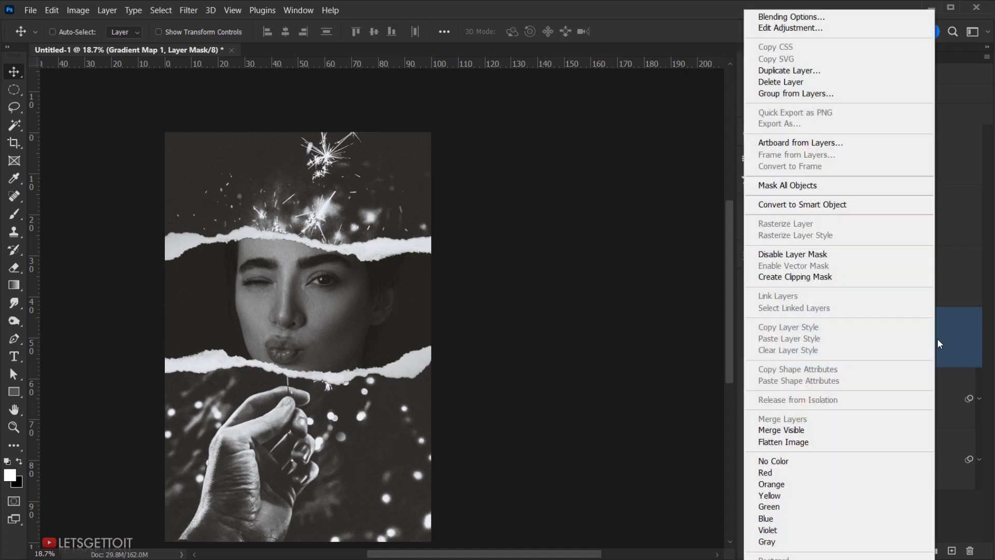
pyautogui.click(794, 278)
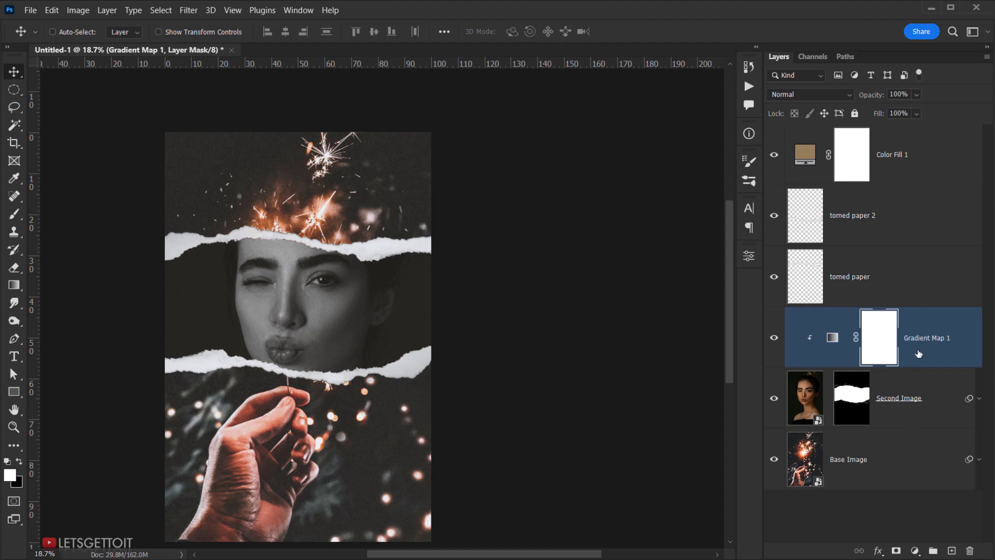
pyautogui.scroll(4, 349, 373)
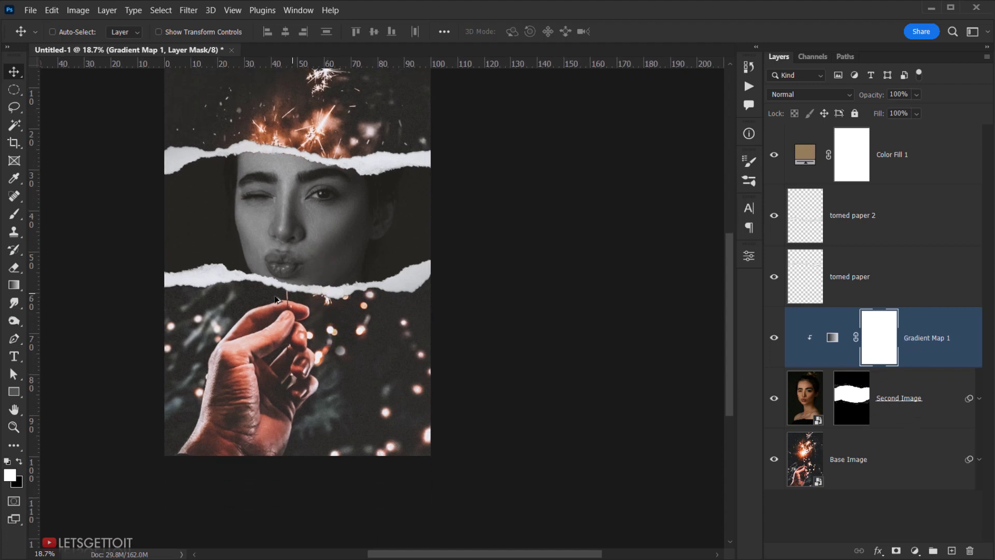
pyautogui.scroll(-4, 311, 290)
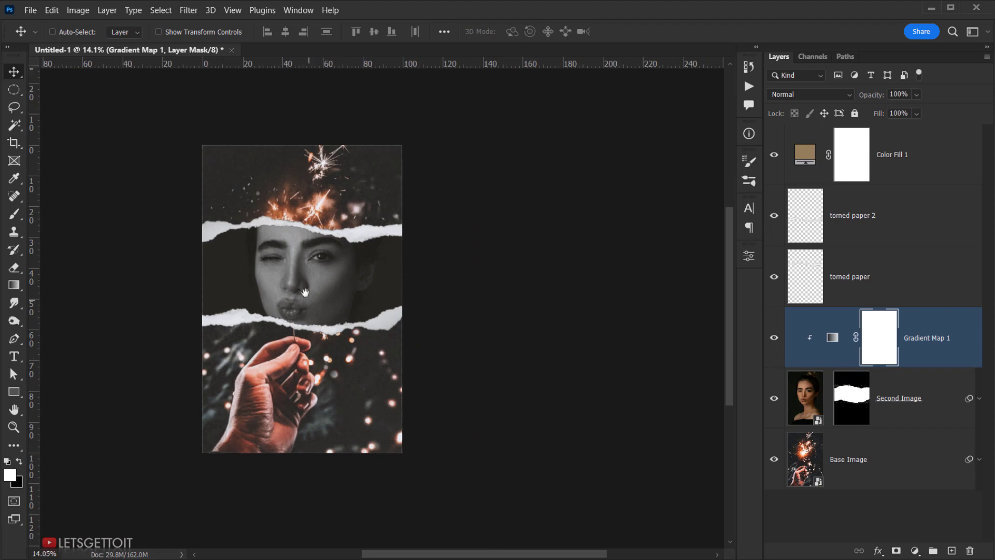
pyautogui.click(816, 408)
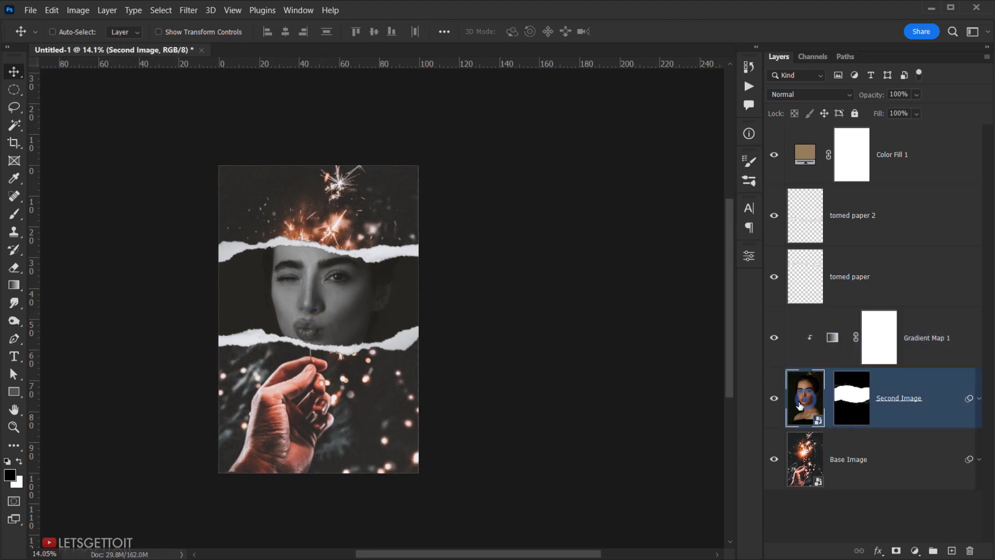
# Step: Widen the woman's photo from both sides and nudge it slightly right and up
pyautogui.scroll(4, 319, 322)
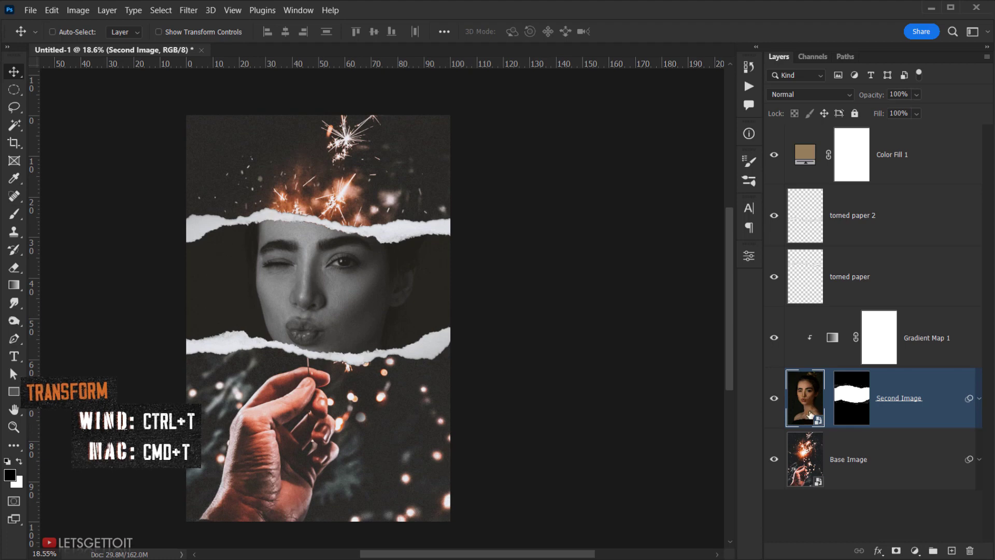
pyautogui.hotkey('ctrl', 't')
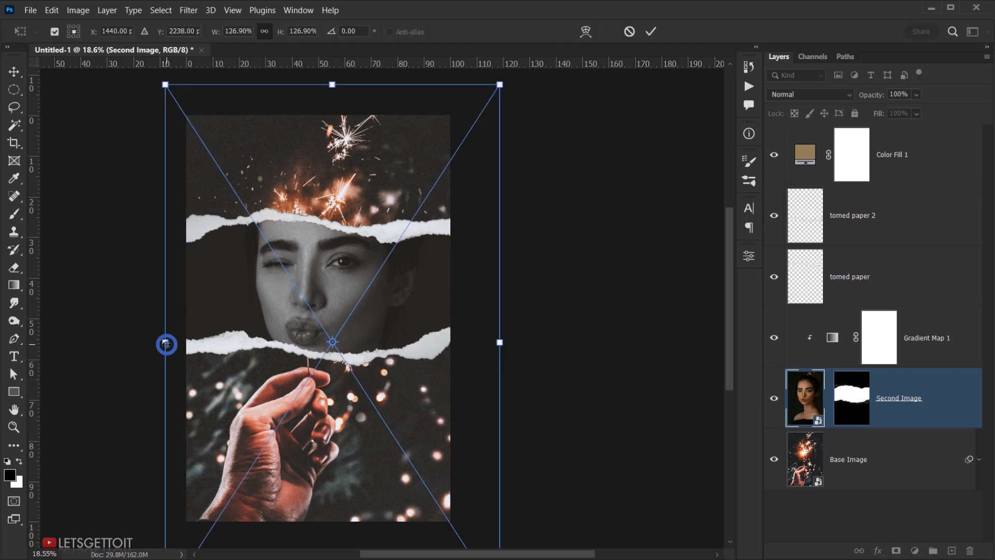
pyautogui.moveTo(166, 345); pyautogui.dragTo(149, 343)
pyautogui.moveTo(495, 344); pyautogui.dragTo(519, 342)
pyautogui.moveTo(358, 326); pyautogui.dragTo(362, 328)
pyautogui.press('Up')
pyautogui.press('Up')
pyautogui.press('Up')
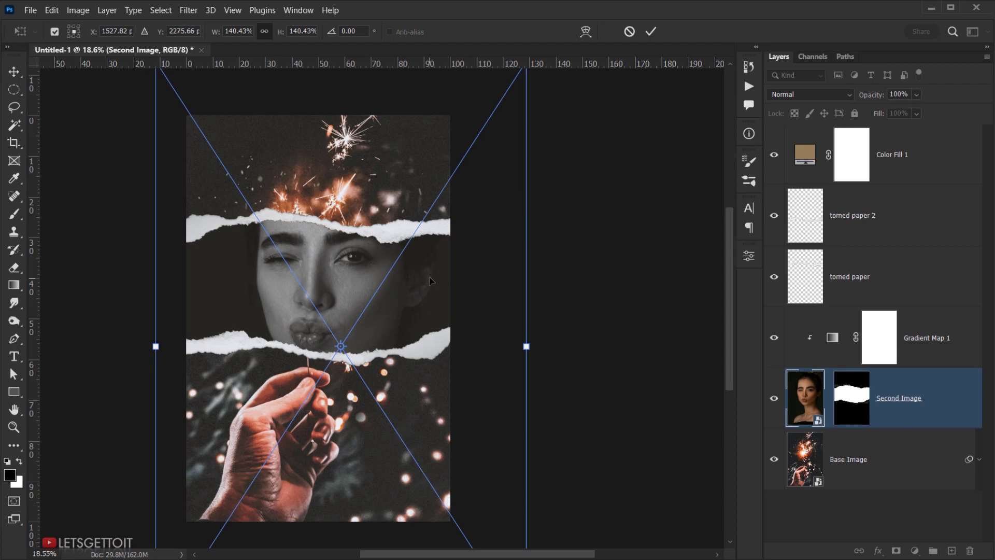
pyautogui.press('Return')
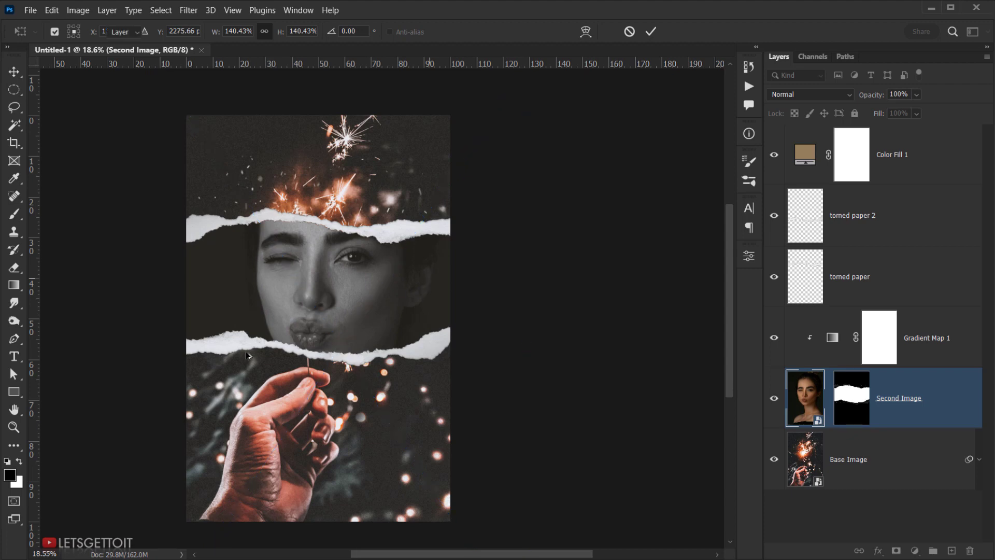
# Step: Compare the collage with Color Fill 1 hidden and shown, then view the canvas without panels
pyautogui.scroll(-1, 392, 333)
pyautogui.scroll(2, 392, 333)
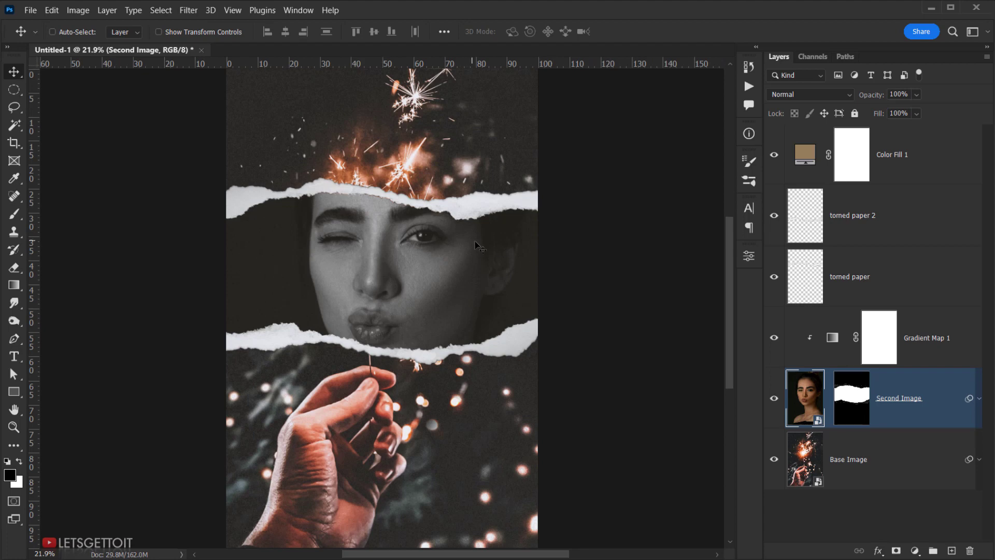
pyautogui.scroll(1, 417, 364)
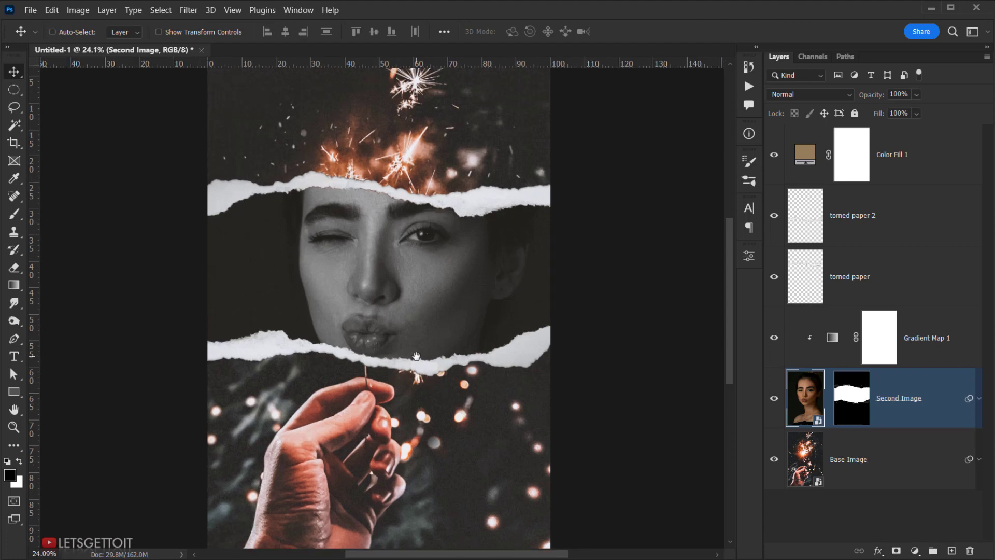
pyautogui.moveTo(357, 223); pyautogui.dragTo(368, 317)
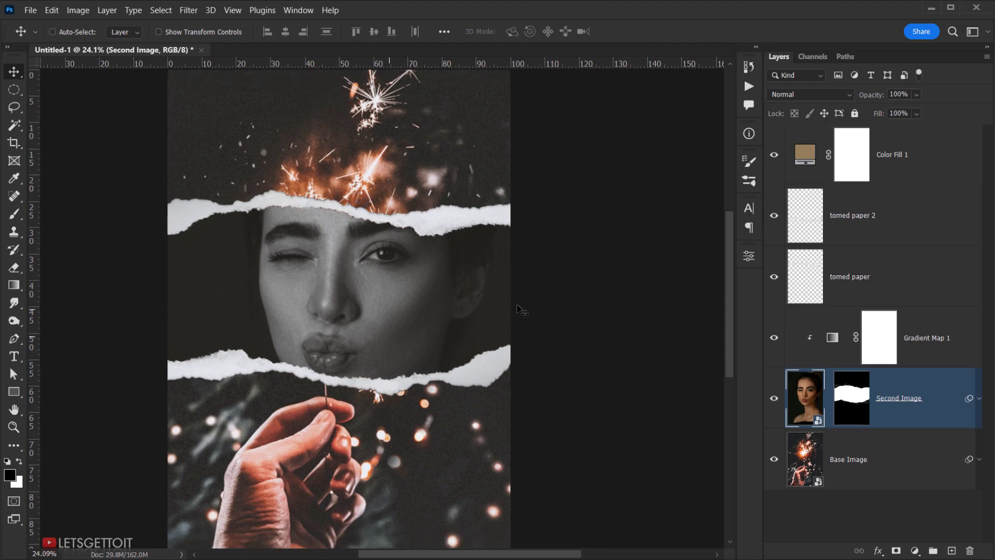
pyautogui.click(775, 154)
pyautogui.click(775, 154)
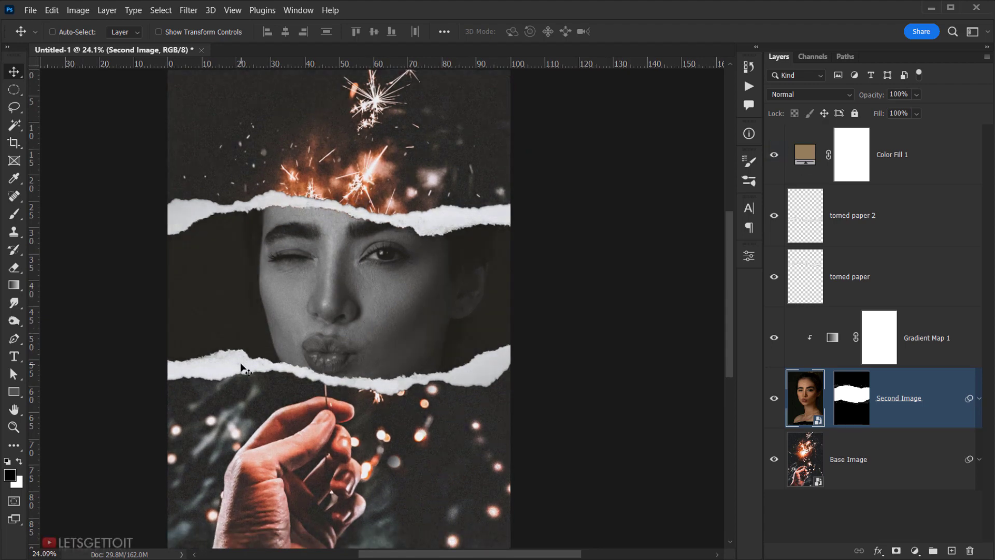
pyautogui.scroll(-3, 313, 351)
pyautogui.scroll(1, 418, 309)
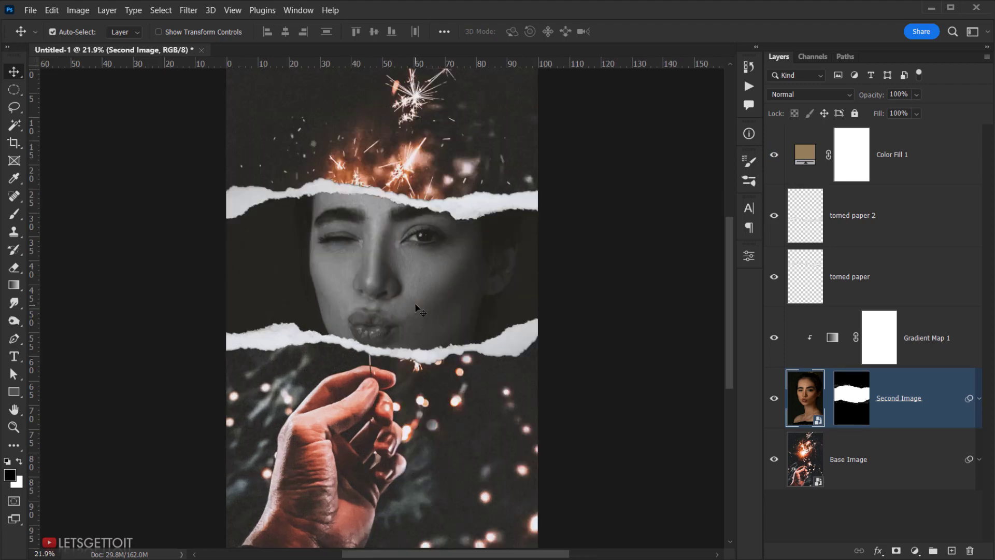
pyautogui.press('Tab')
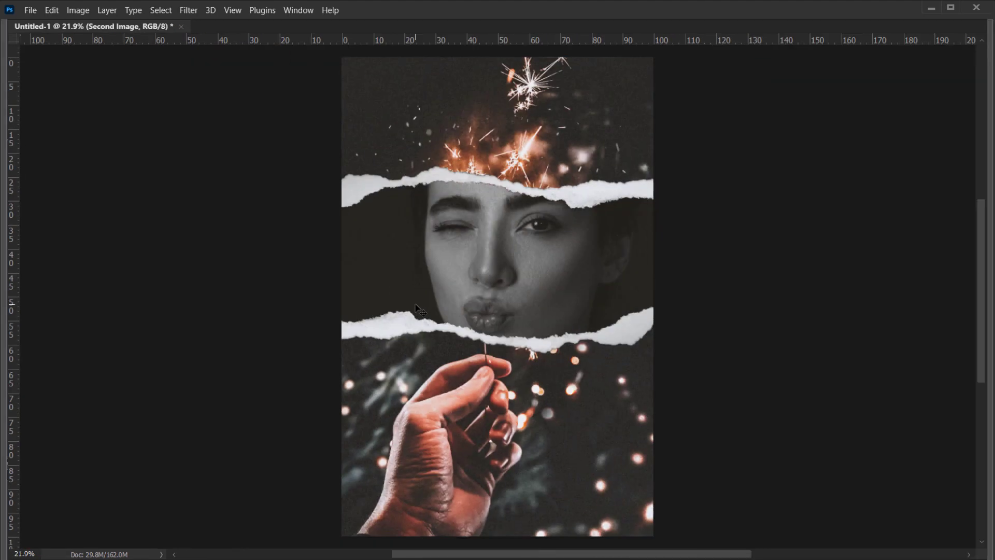
pyautogui.scroll(1, 417, 310)
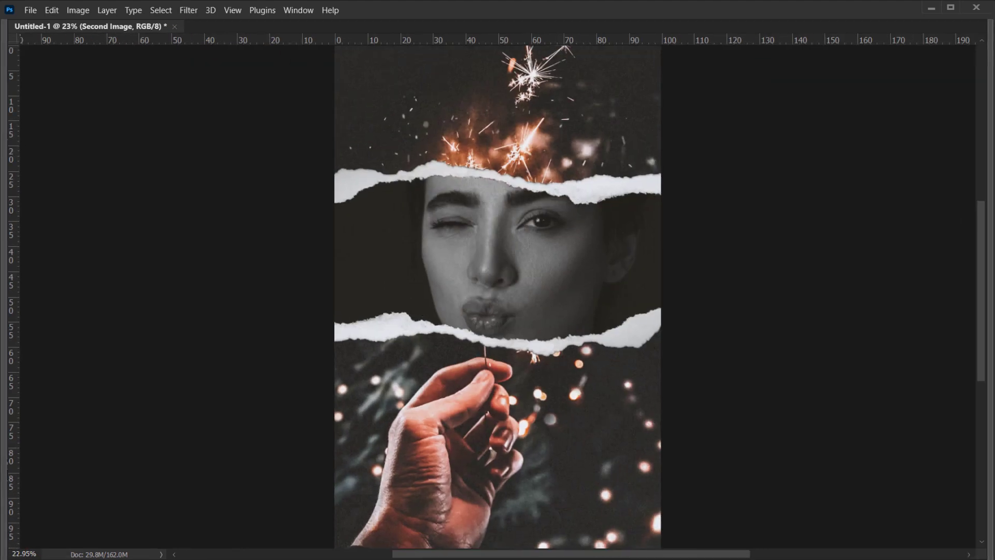